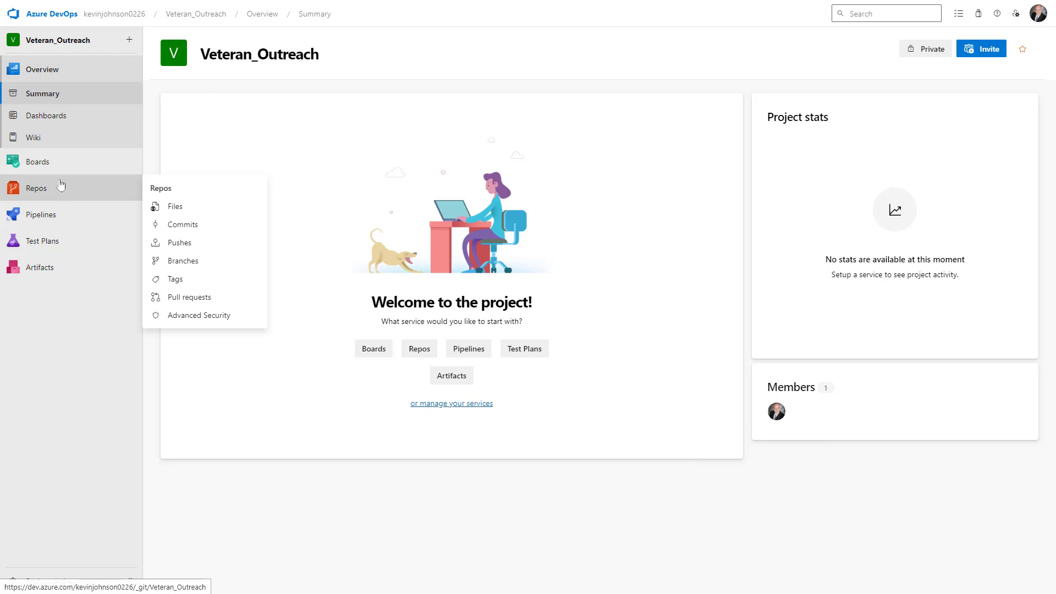
# - Open the Veteran_Outreach project's repository files, switch to TestComplete, and check that its source control plugin is Git Plugin
pyautogui.click(36, 190)
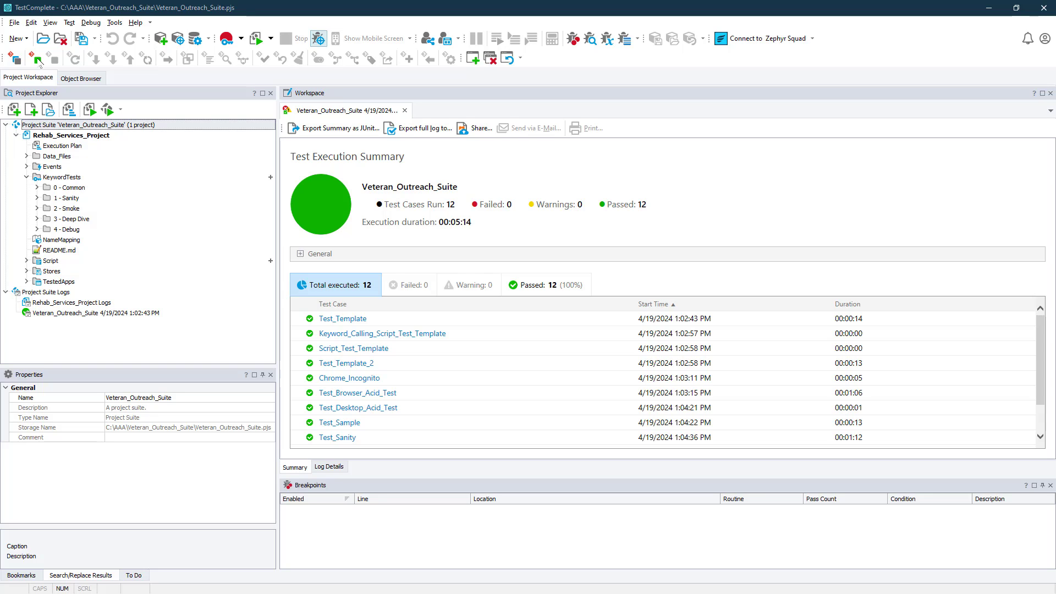
pyautogui.click(115, 23)
pyautogui.press('Escape')
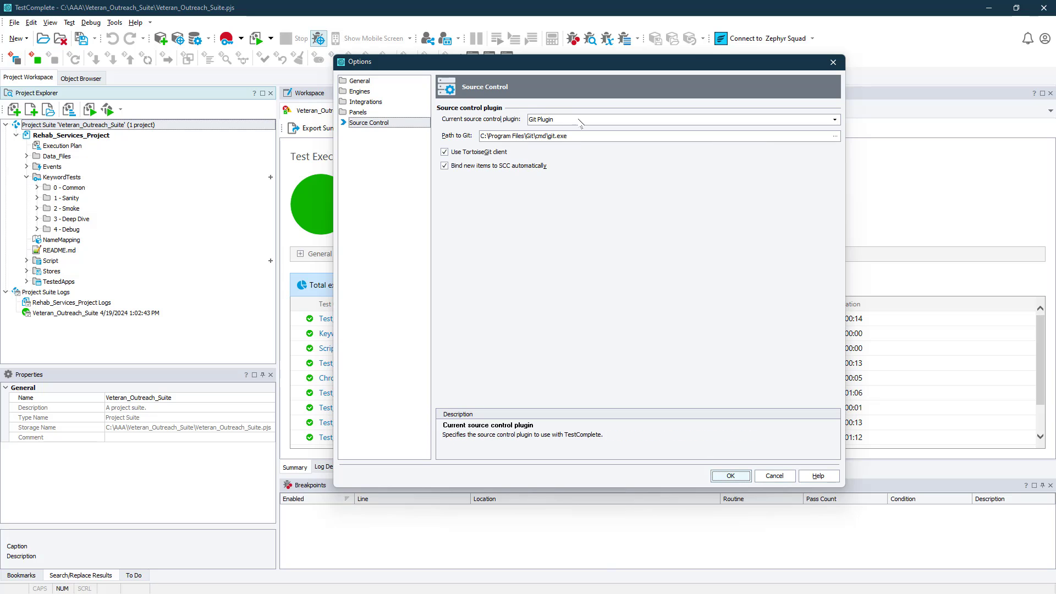
pyautogui.click(731, 476)
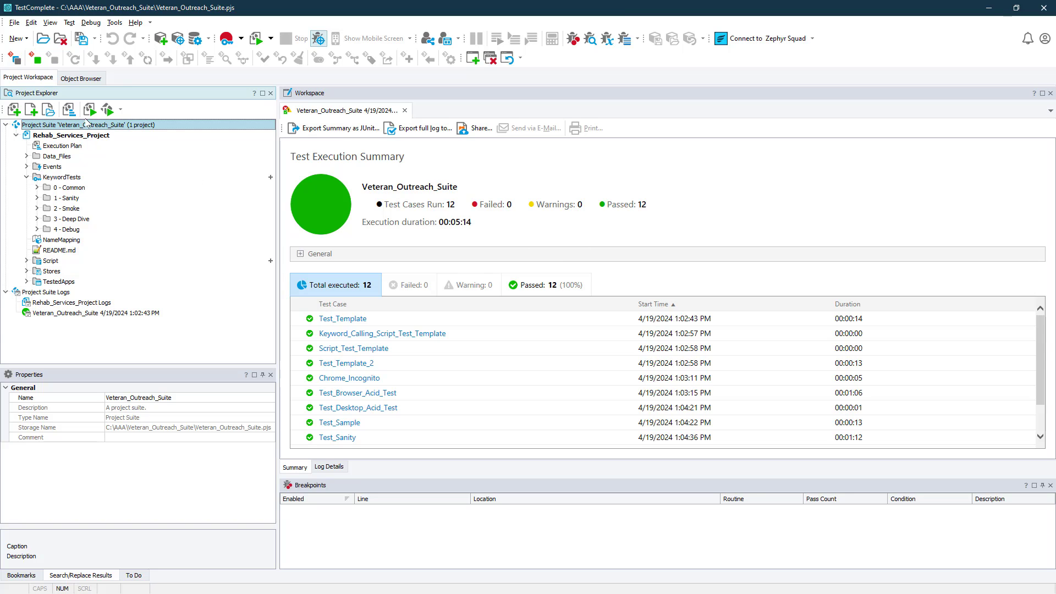
# - Create a Git repository at the project suite path, saving the suite's pending changes
pyautogui.click(36, 58)
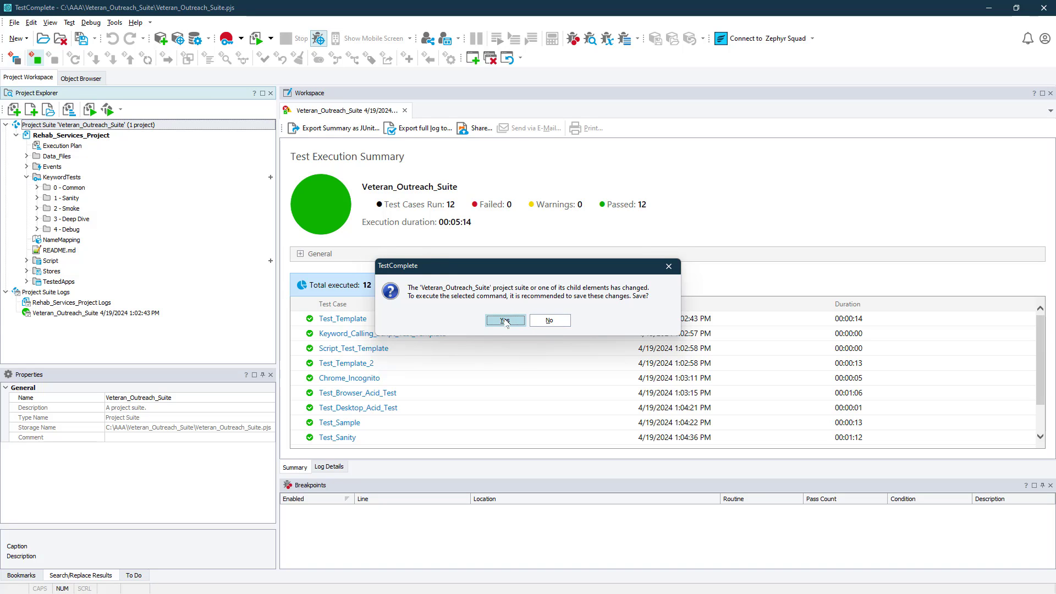
pyautogui.click(504, 321)
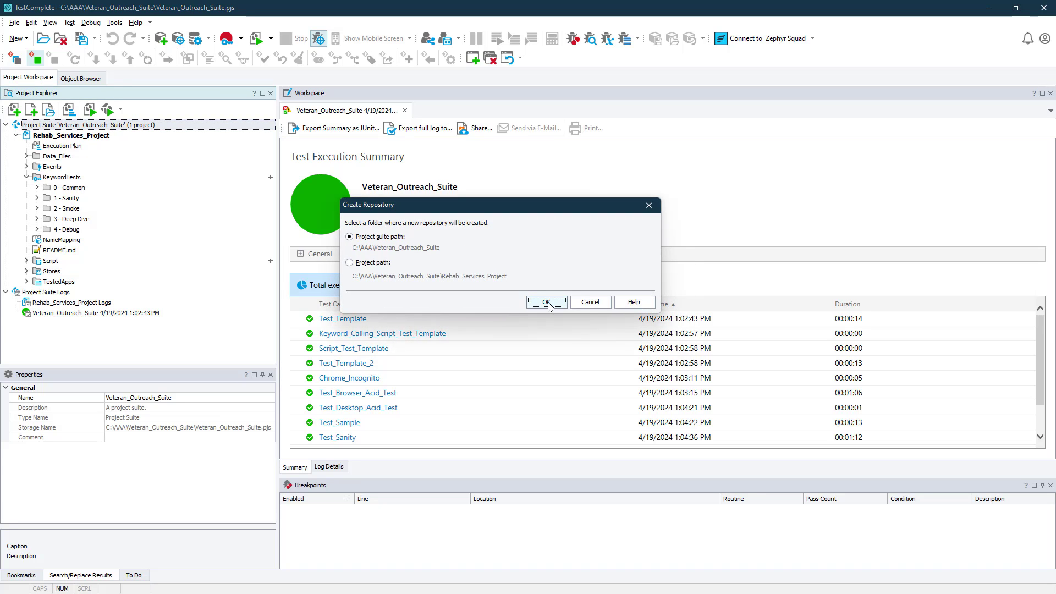
pyautogui.click(550, 304)
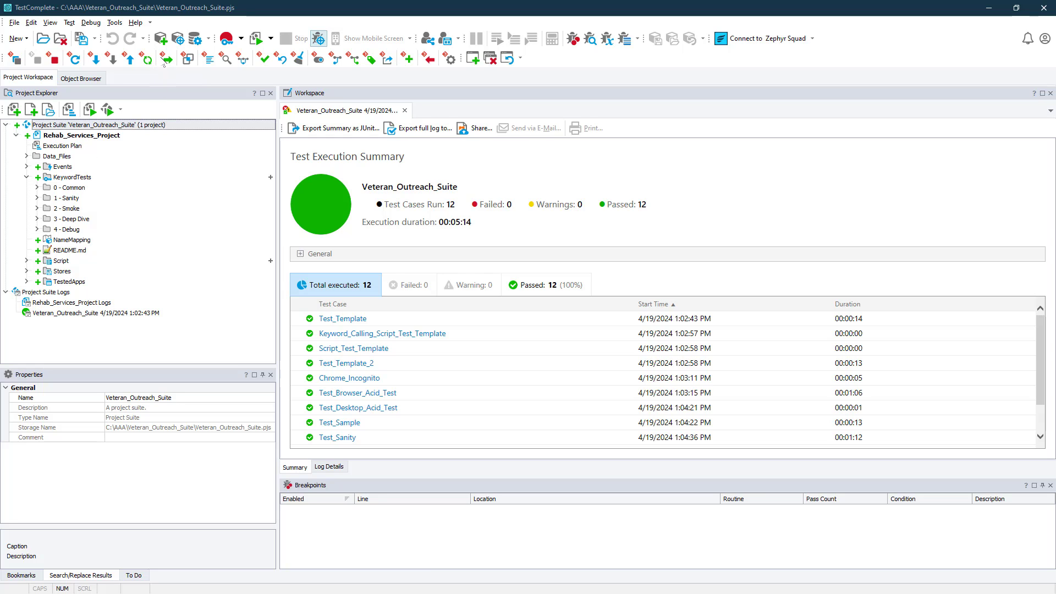
# - Commit the project suite's files to main with the message "Initial Check In", setting the author date and author
pyautogui.rightClick(105, 126)
pyautogui.moveTo(258, 182)
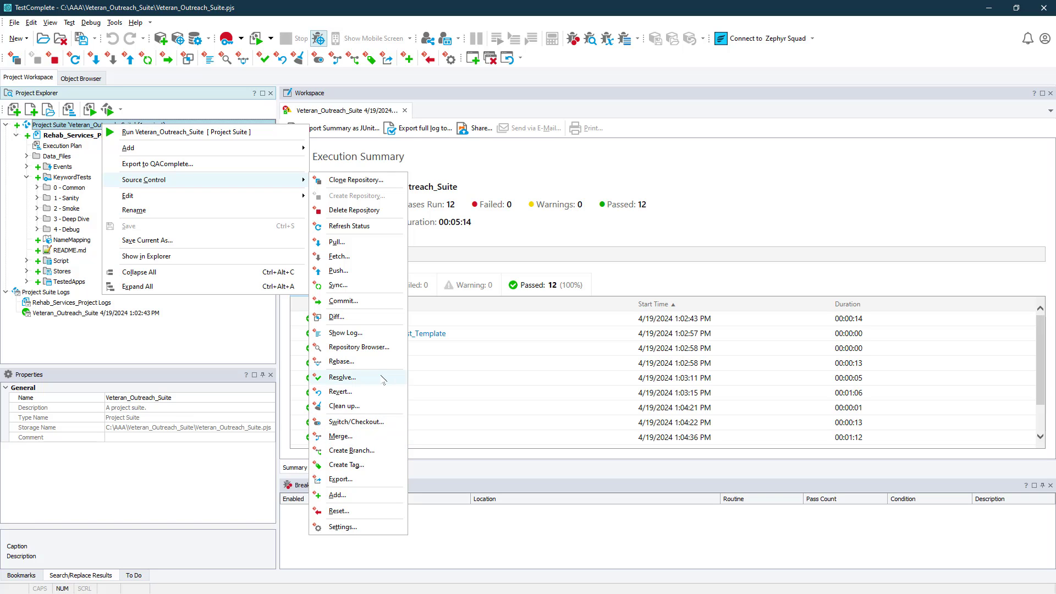
pyautogui.click(352, 302)
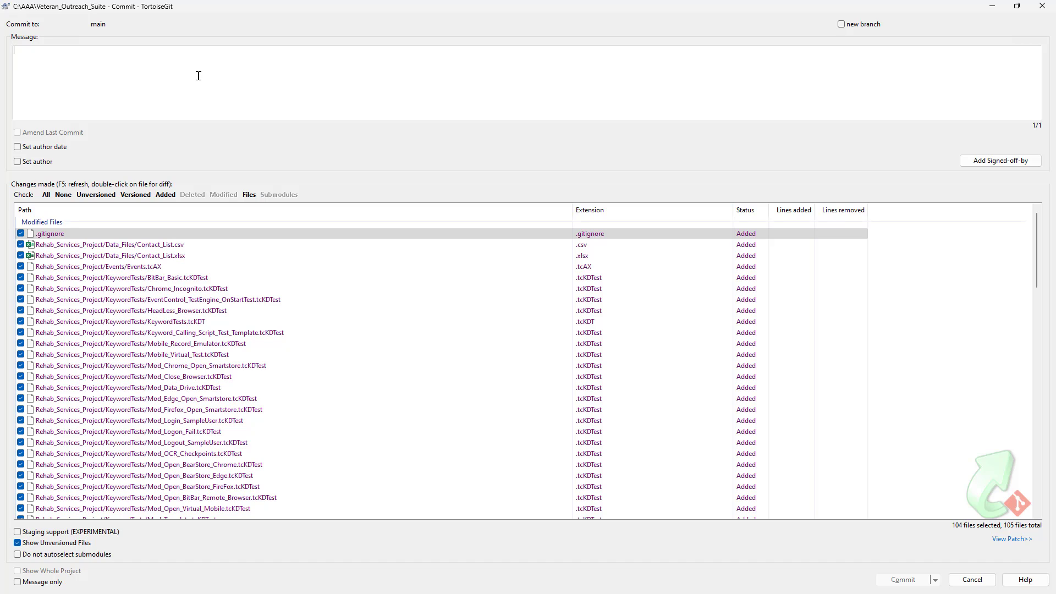
pyautogui.write('Initial Check In')
pyautogui.click(27, 149)
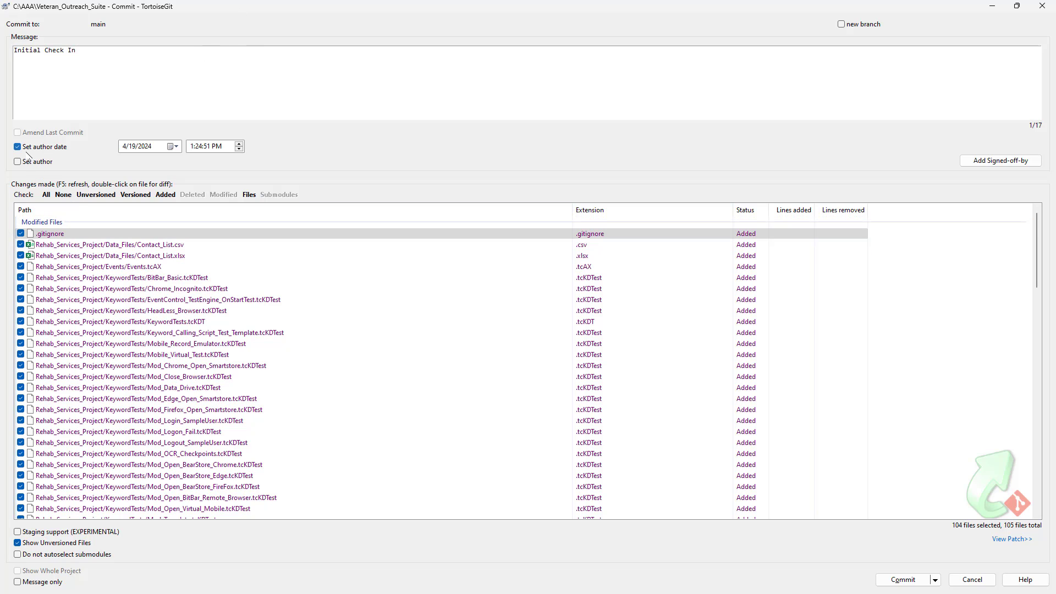
pyautogui.click(21, 163)
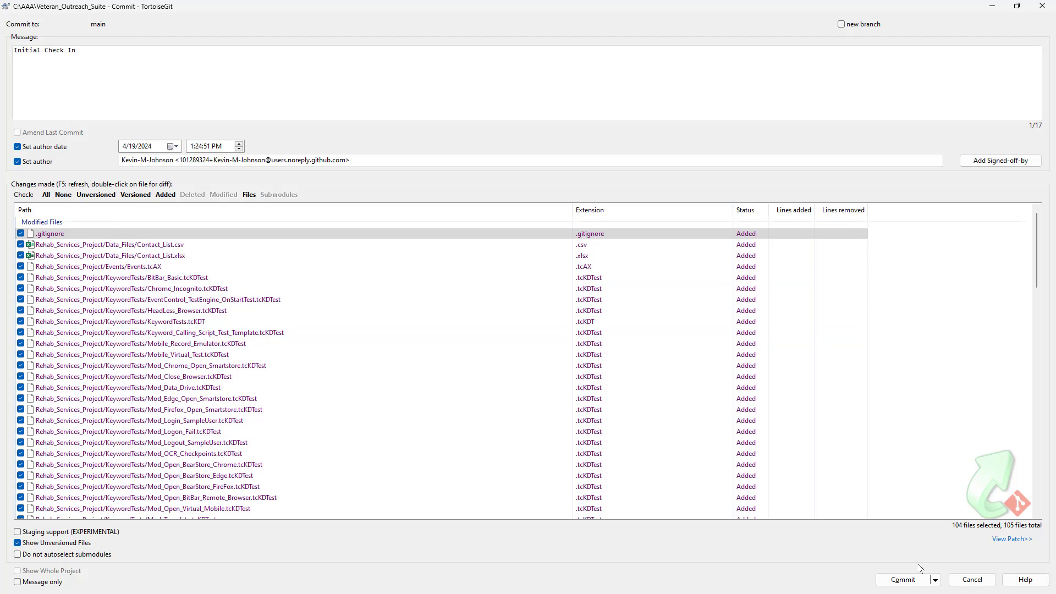
pyautogui.click(904, 580)
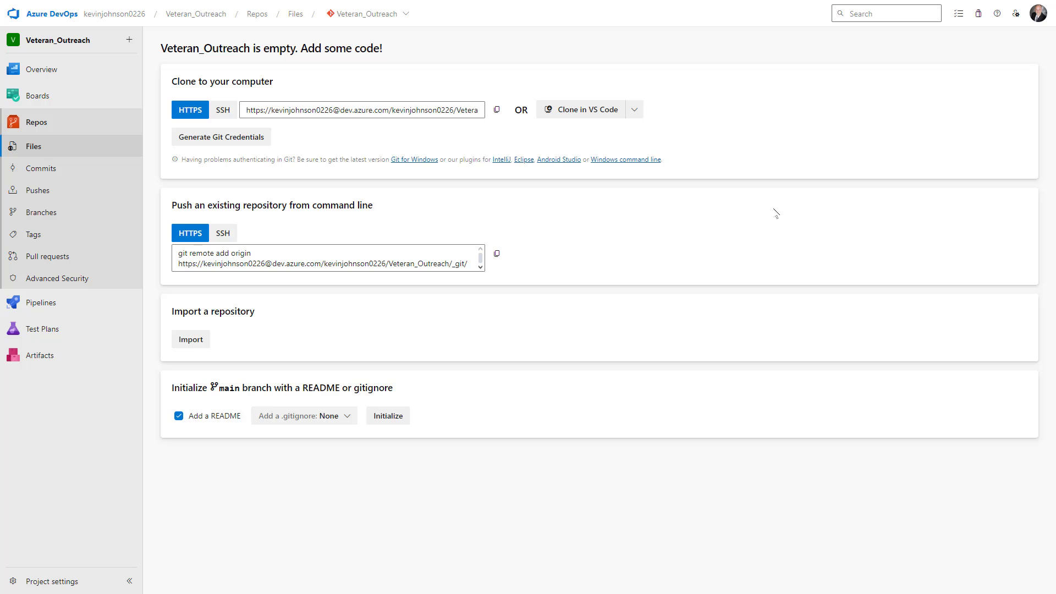
# - Switch to Azure DevOps and copy the HTTPS clone URL of the empty Veteran_Outreach repository
pyautogui.hotkey('alt', 'Tab')
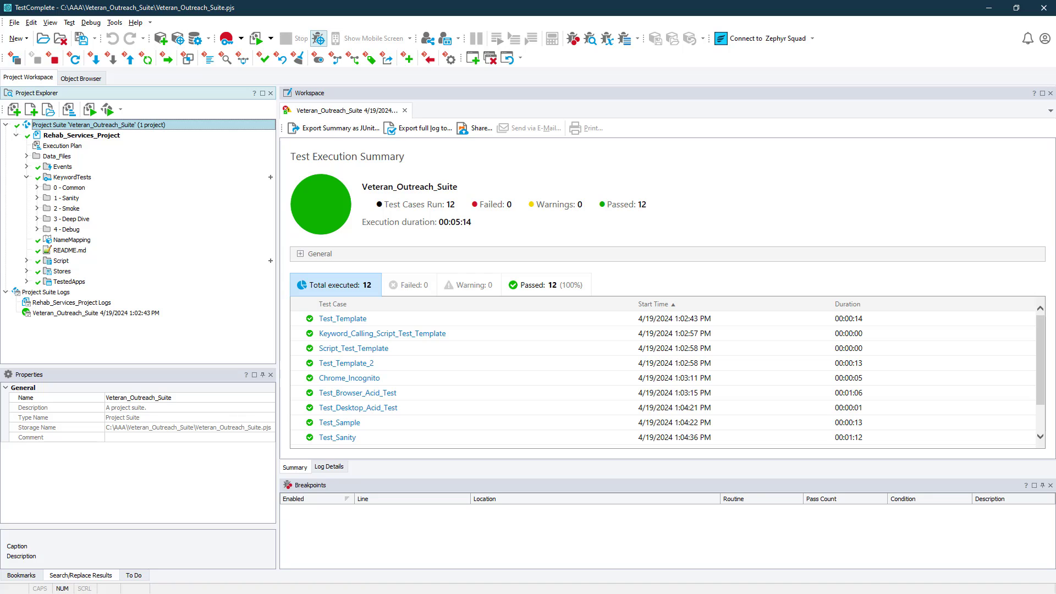
pyautogui.hotkey('alt', 'Tab')
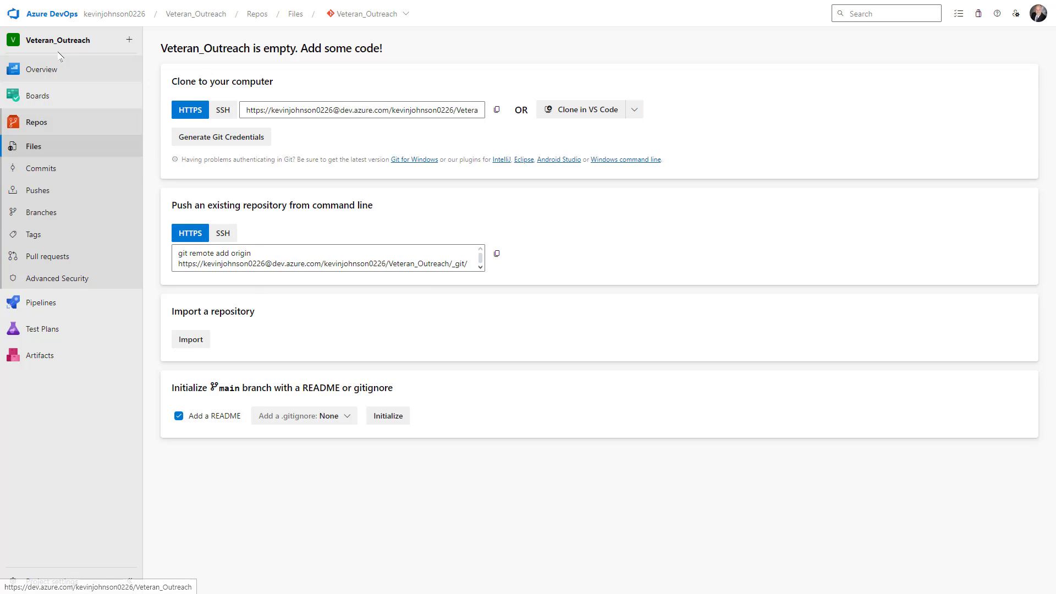
pyautogui.moveTo(94, 57)
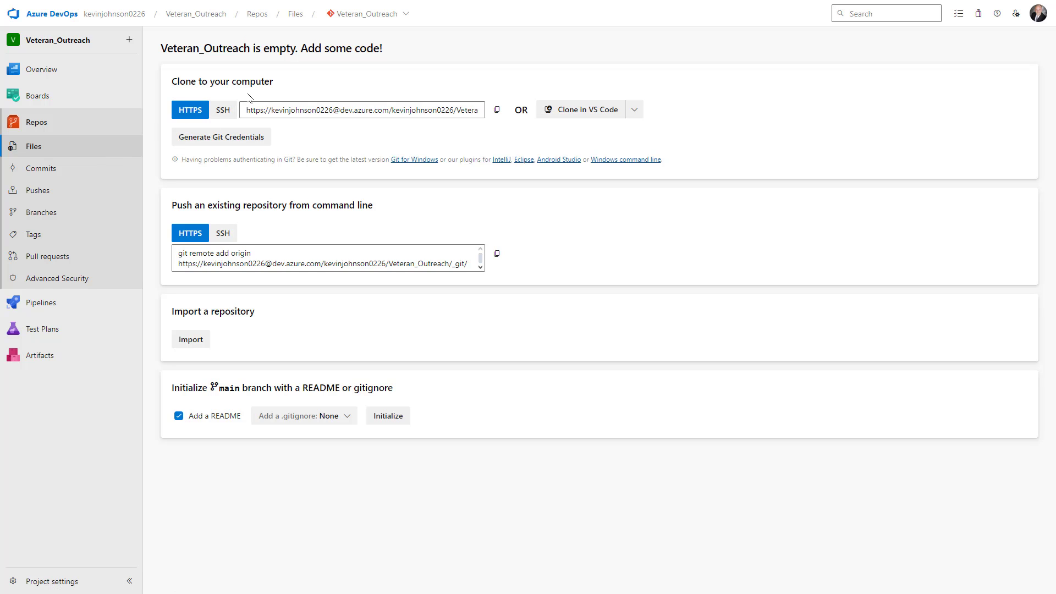
pyautogui.click(497, 113)
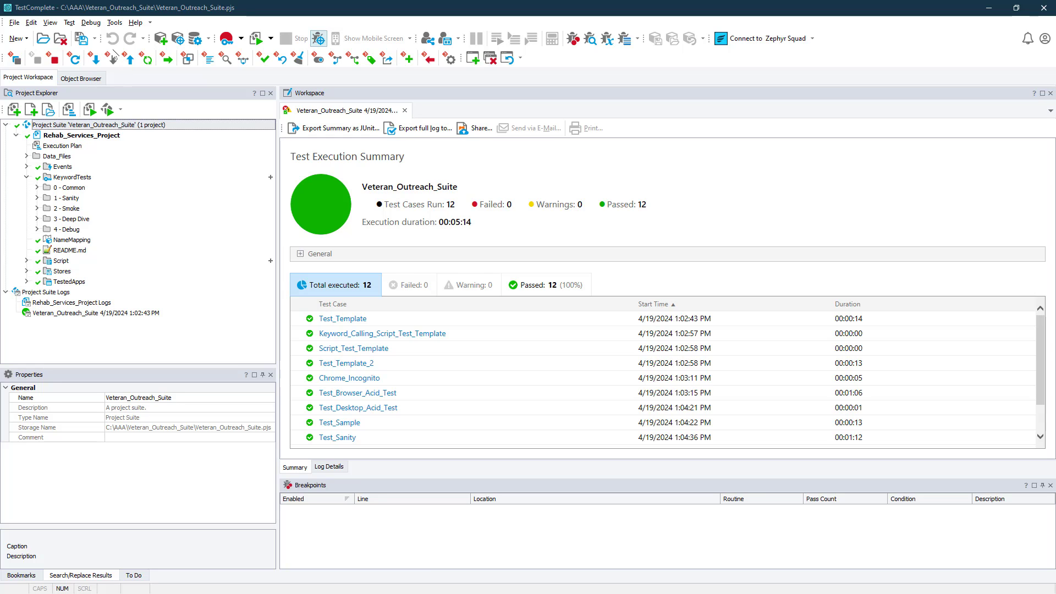
# - Switch to TestComplete and, from the suite's push settings, add the remote origin with the copied repository URL as both URL and push URL
pyautogui.click(17, 23)
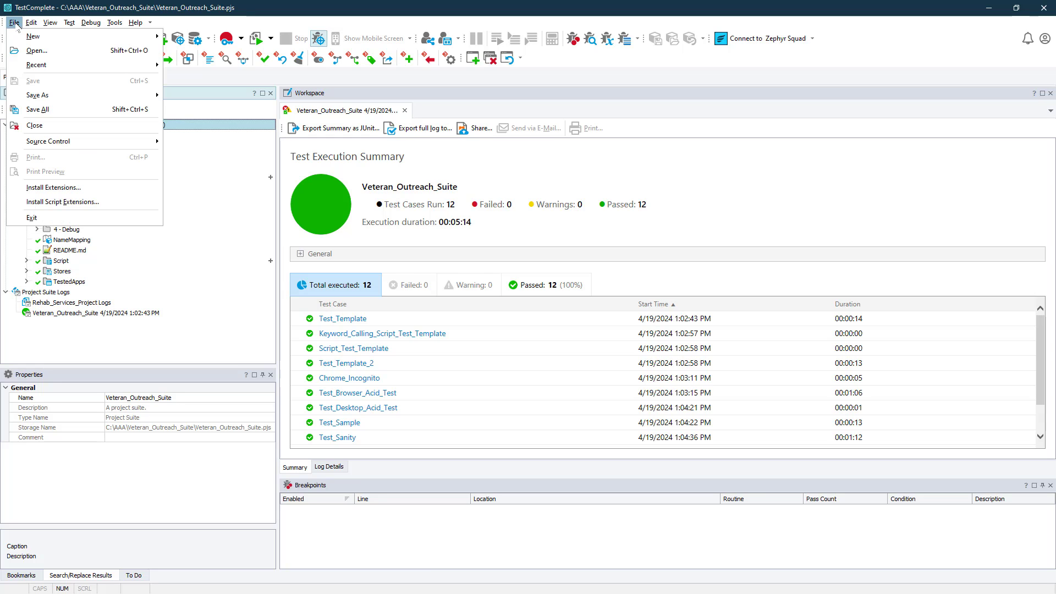
pyautogui.moveTo(72, 143)
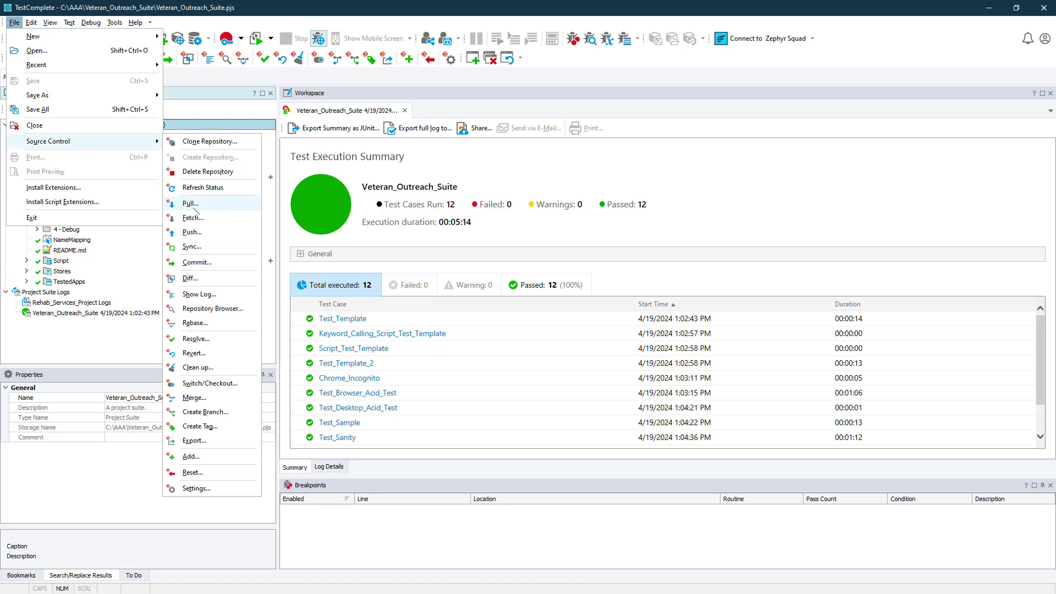
pyautogui.click(205, 236)
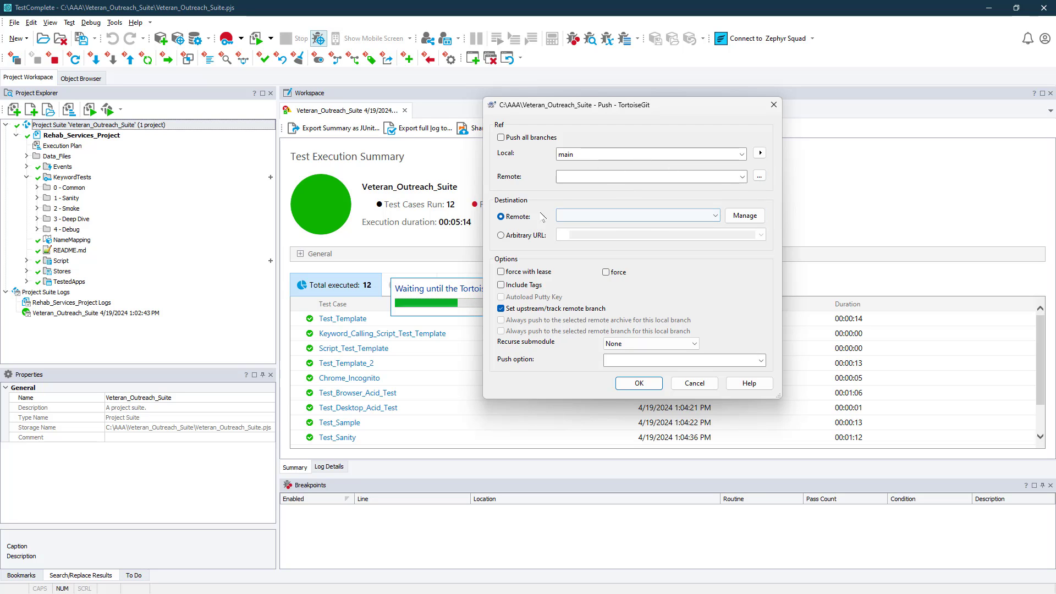
pyautogui.click(744, 216)
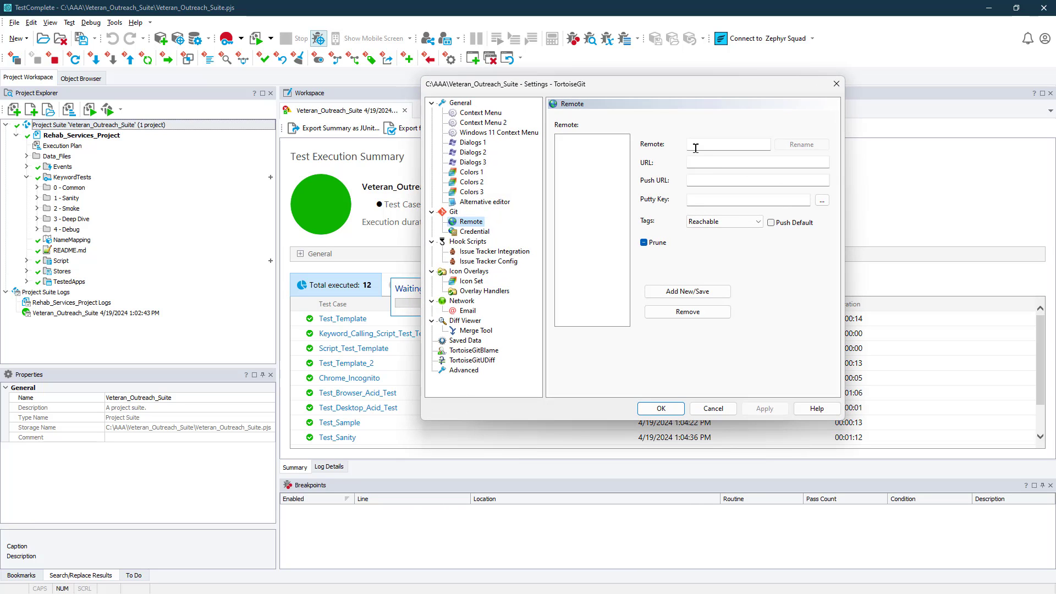
pyautogui.click(703, 161)
pyautogui.rightClick(703, 162)
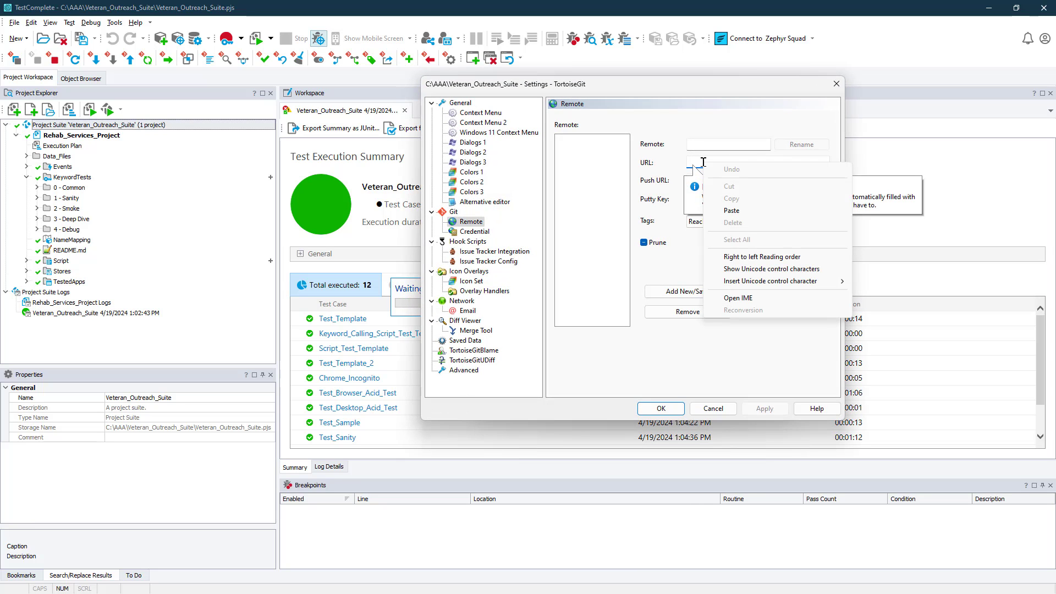
pyautogui.click(731, 212)
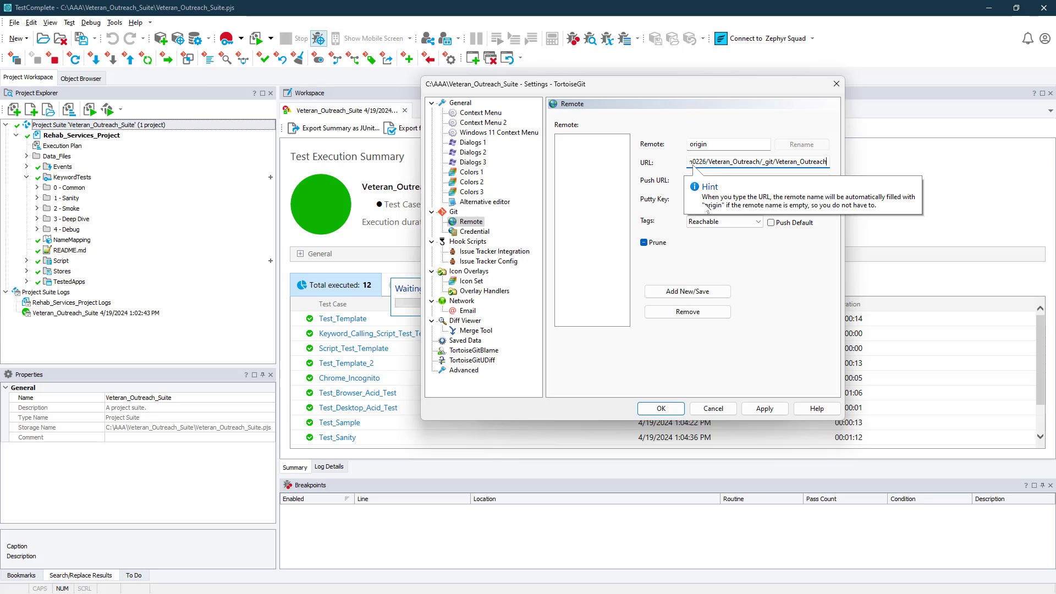
pyautogui.click(737, 180)
pyautogui.rightClick(704, 180)
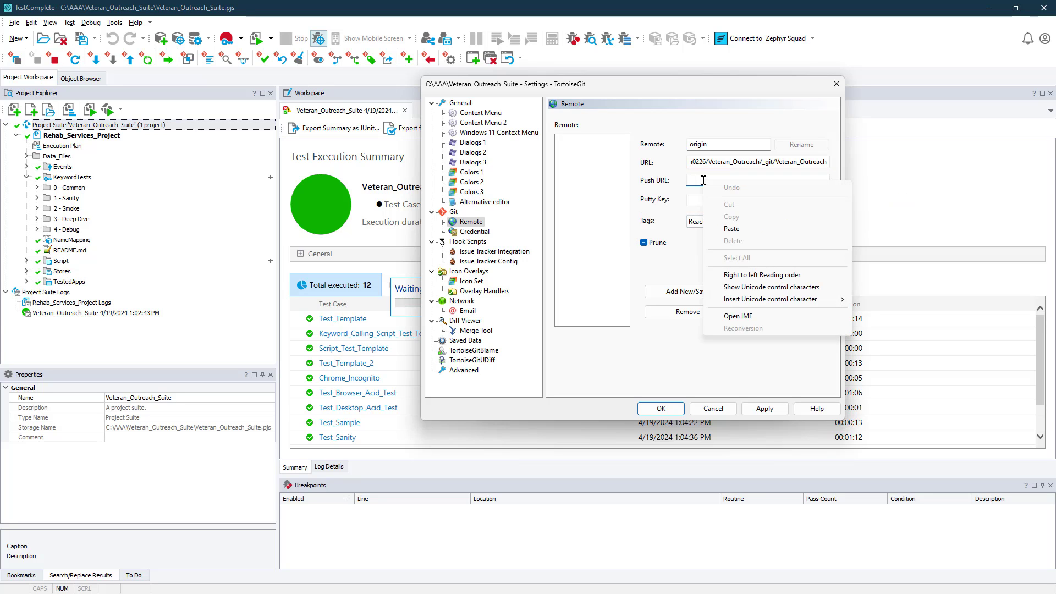
pyautogui.click(734, 231)
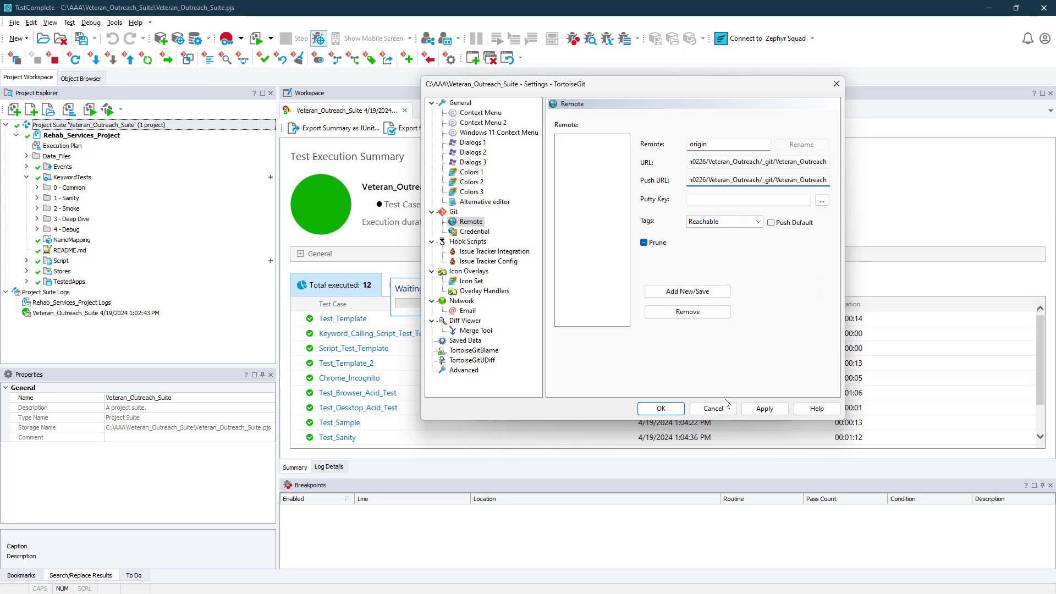
pyautogui.click(763, 408)
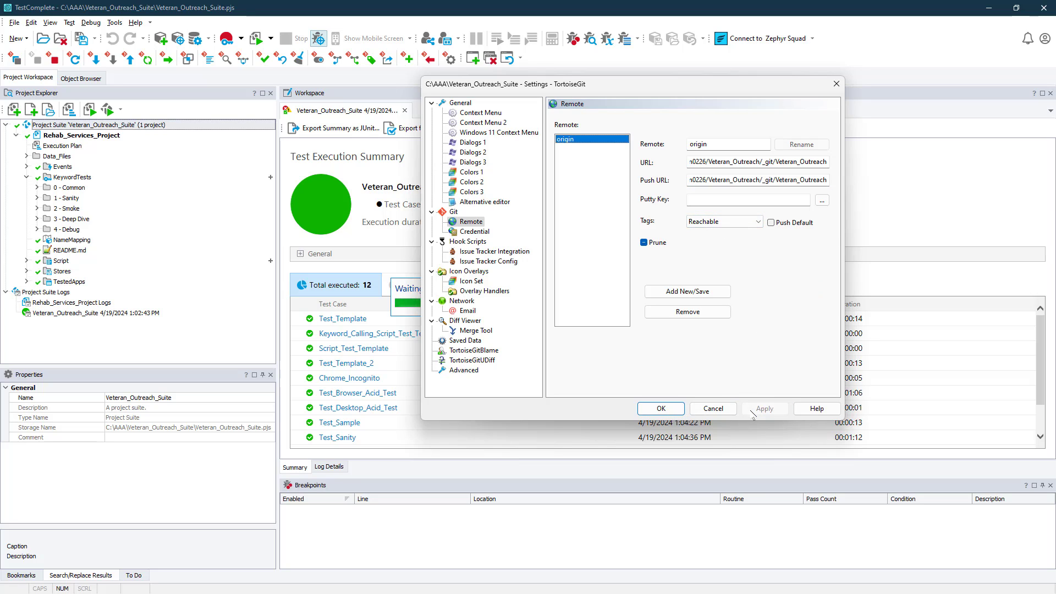
pyautogui.click(668, 411)
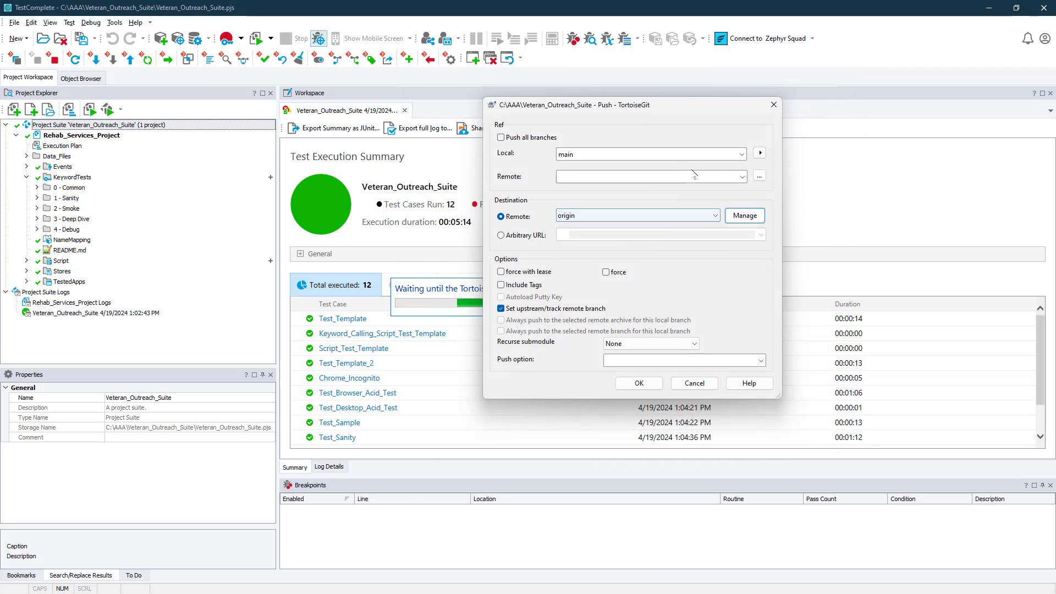
# - Push the local main branch to the remote branch main on origin with the force option enabled
pyautogui.click(573, 175)
pyautogui.write('main')
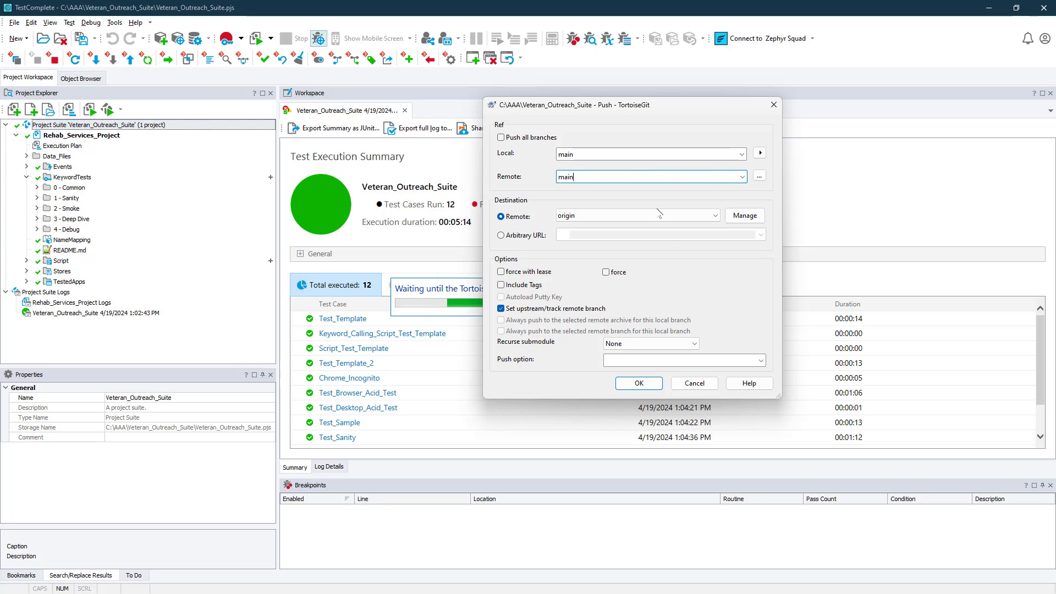
pyautogui.click(501, 272)
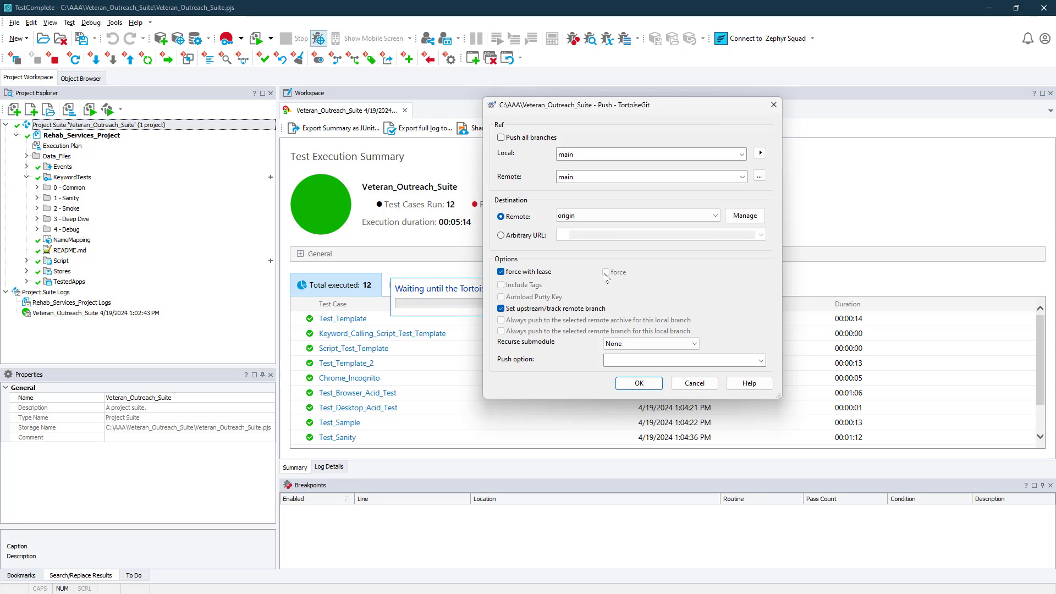
pyautogui.click(501, 271)
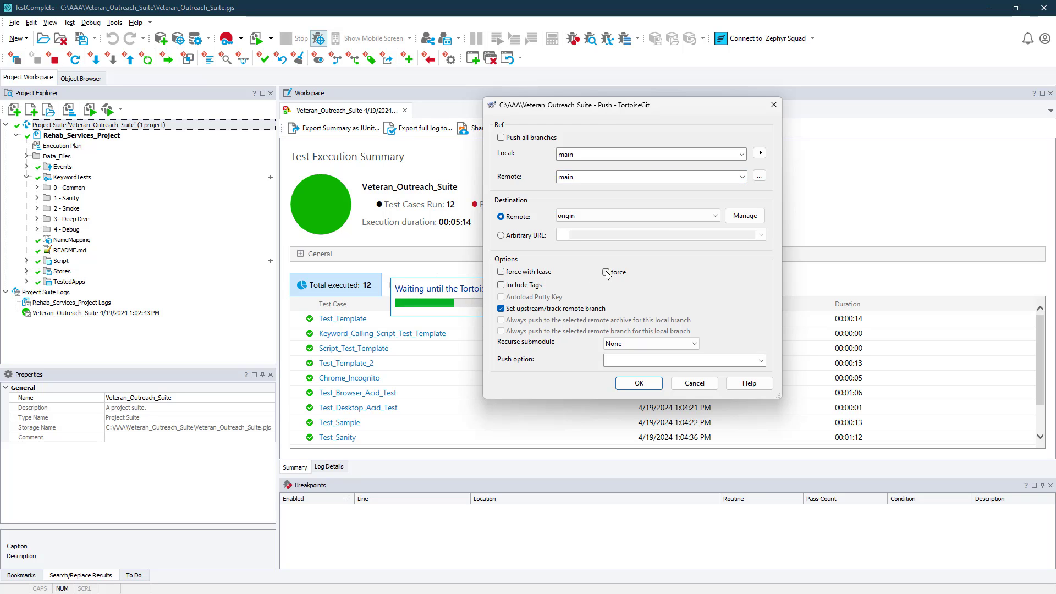
pyautogui.click(621, 273)
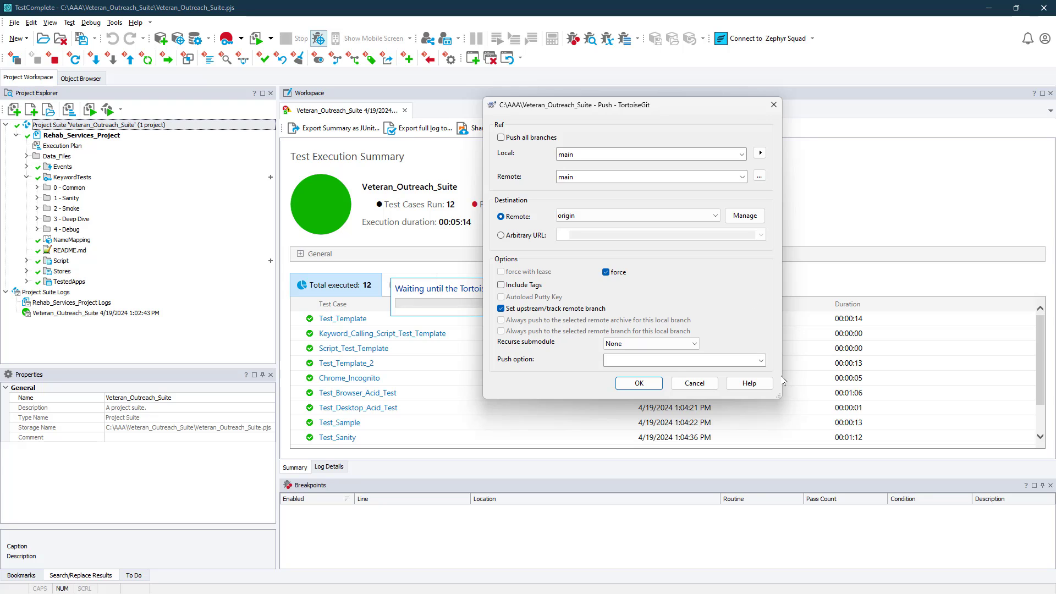
pyautogui.click(639, 384)
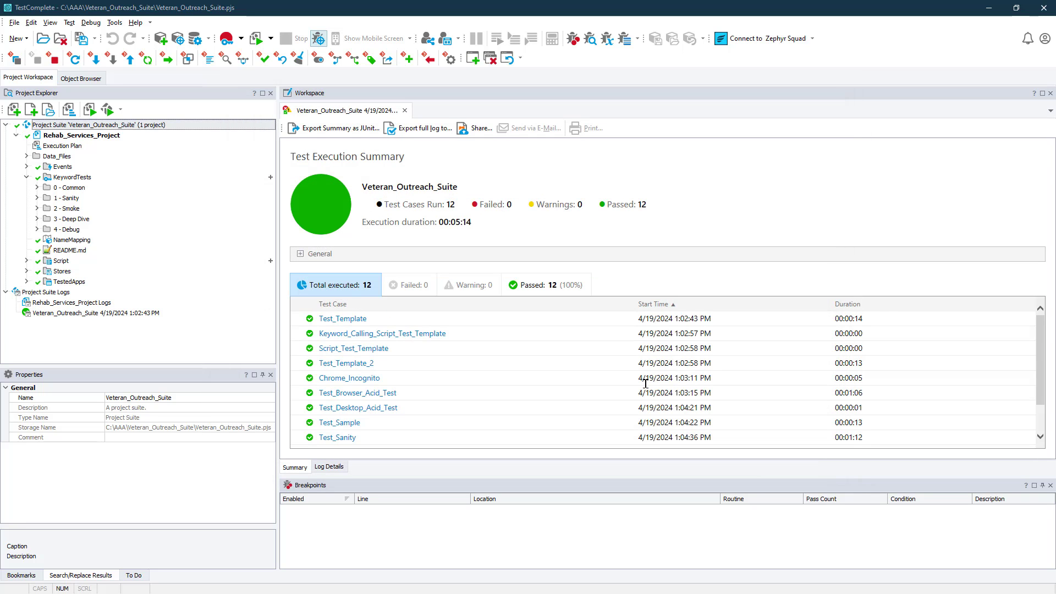
# - Switch to Azure DevOps, refresh the repository files, and view the contents of .gitignore and Veteran_Outreach_Suite.pjs
pyautogui.click(988, 7)
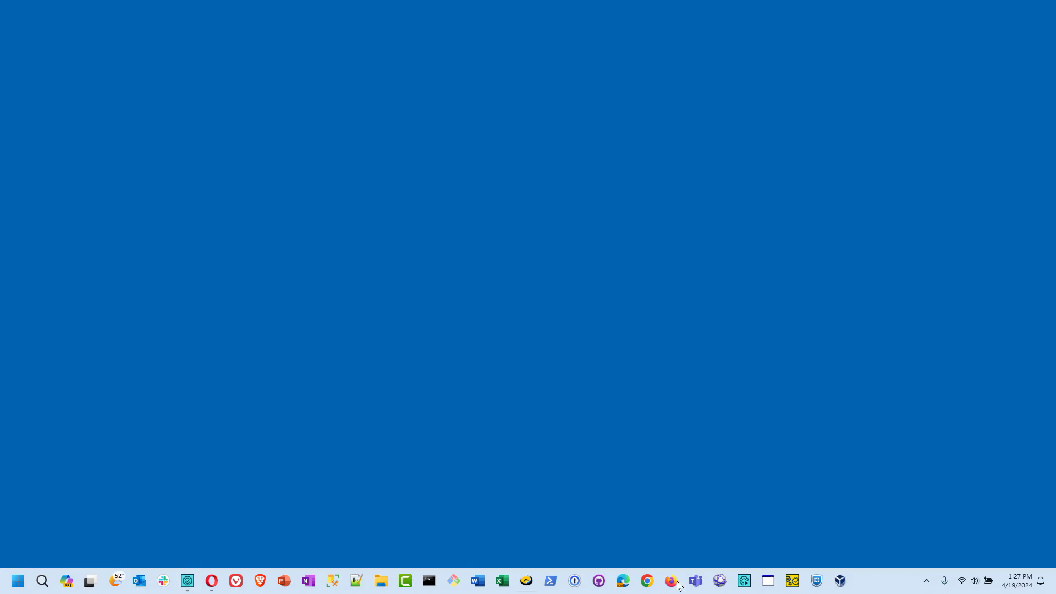
pyautogui.click(212, 581)
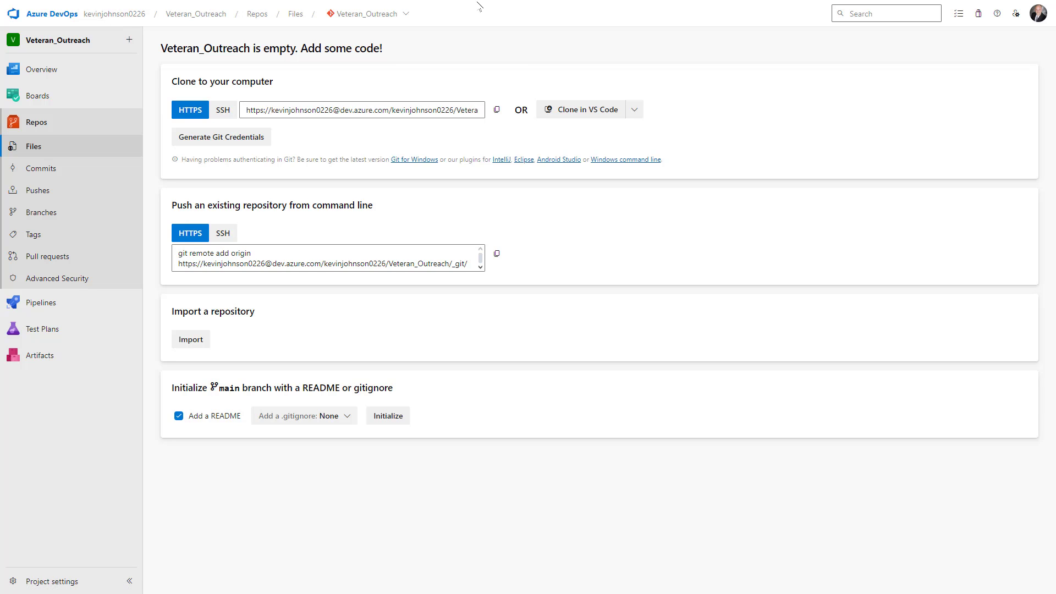
pyautogui.press('F5')
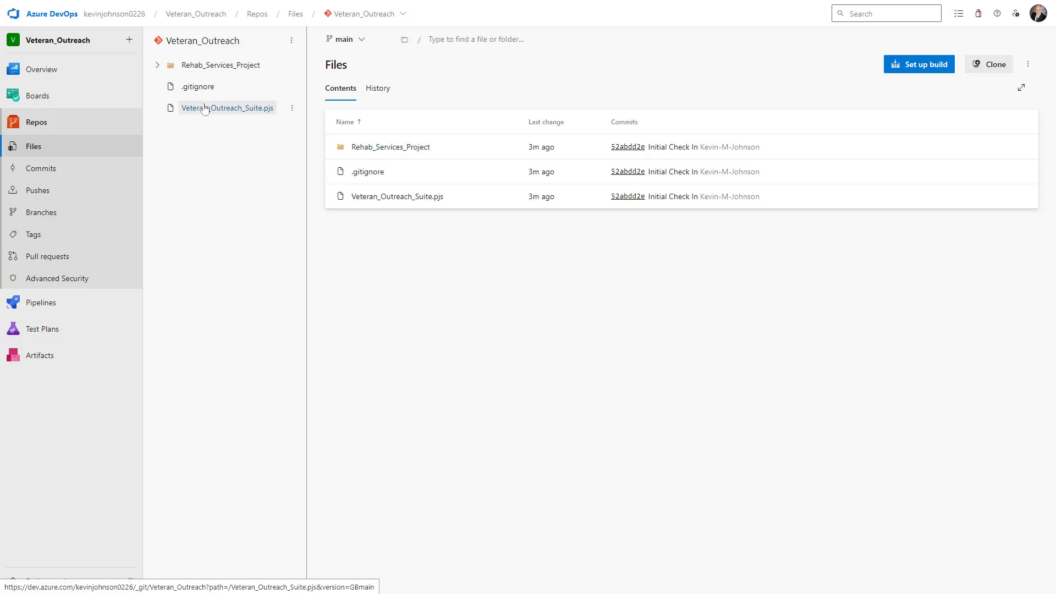
pyautogui.click(190, 88)
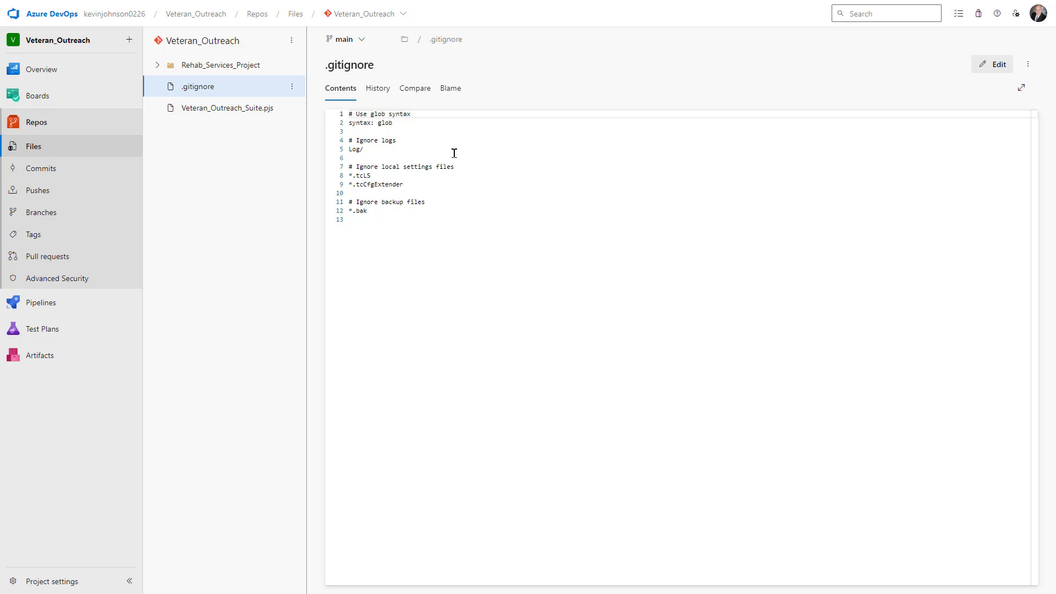
pyautogui.click(228, 109)
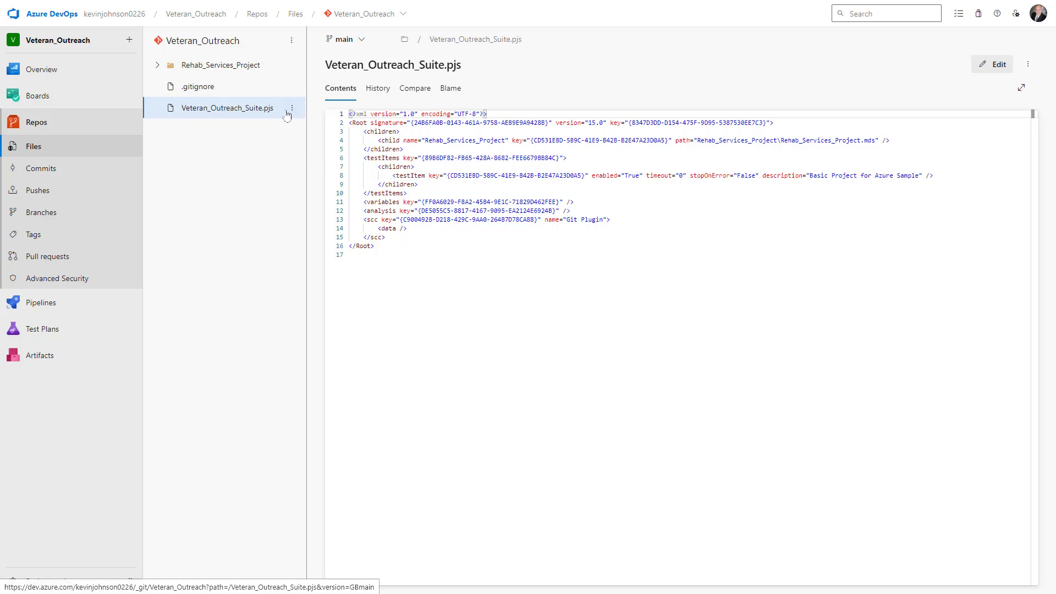
# - Check the branch shown for the repository files and view the Veteran_Outreach repository's list of branches
pyautogui.click(356, 40)
pyautogui.click(358, 40)
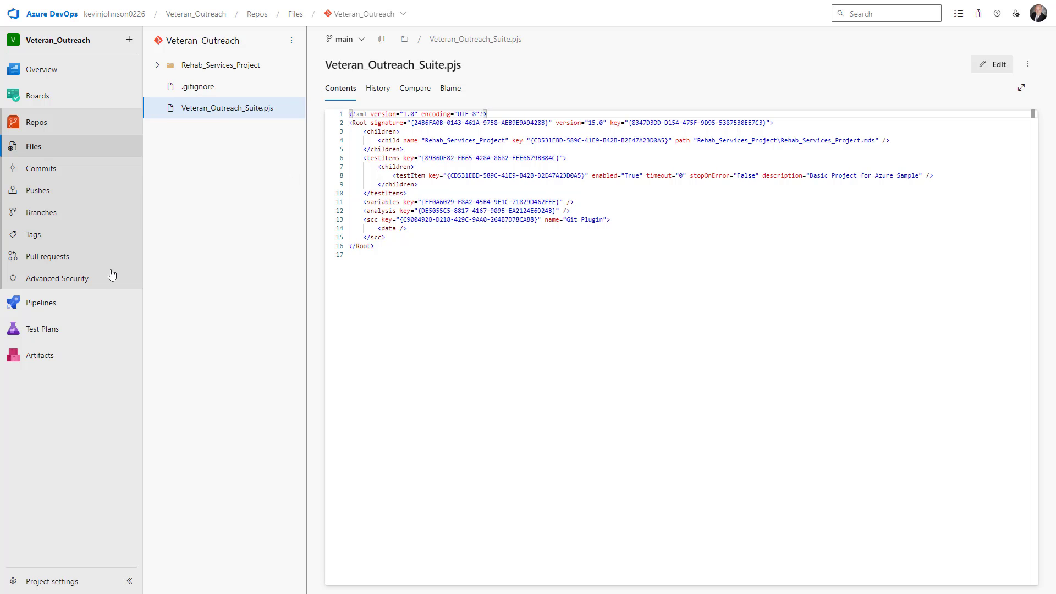
pyautogui.click(40, 213)
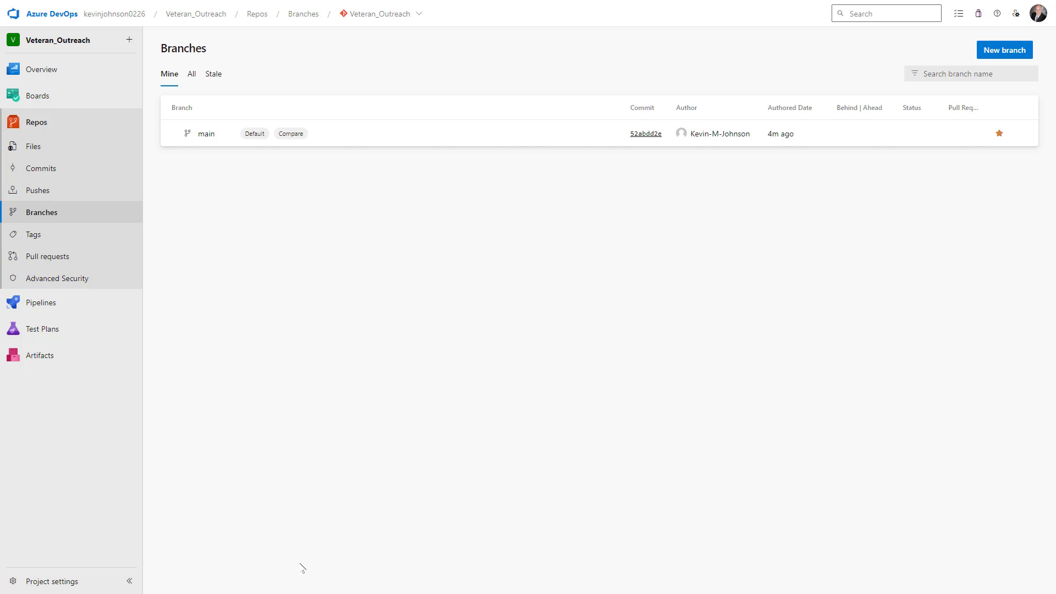
# - Switch to TestComplete, view the suite's current branch in the Git Switch/Checkout dialog, and close it without changes
pyautogui.hotkey('alt', 'Tab')
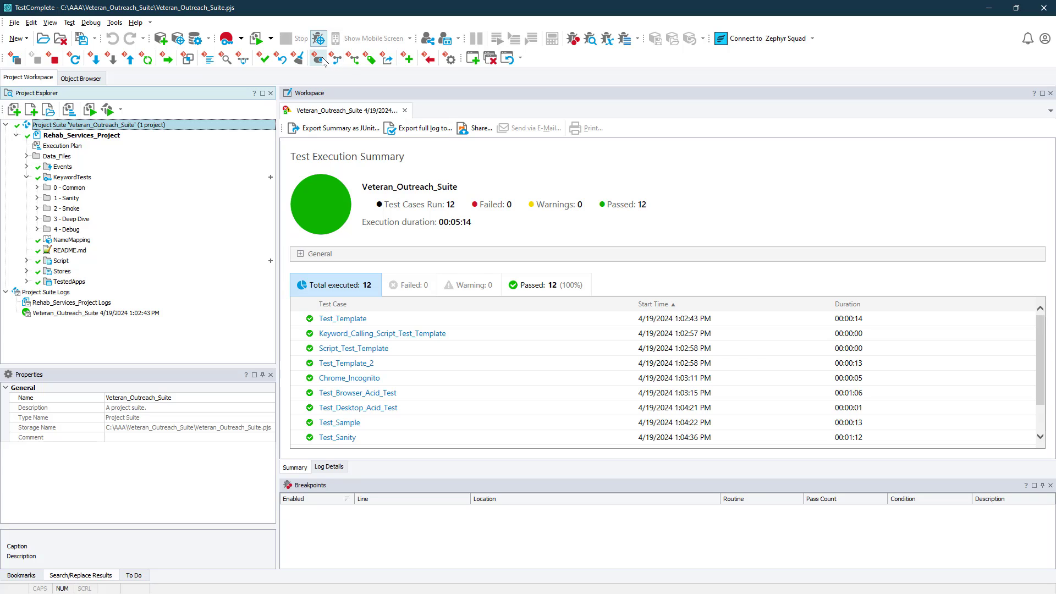
pyautogui.click(318, 57)
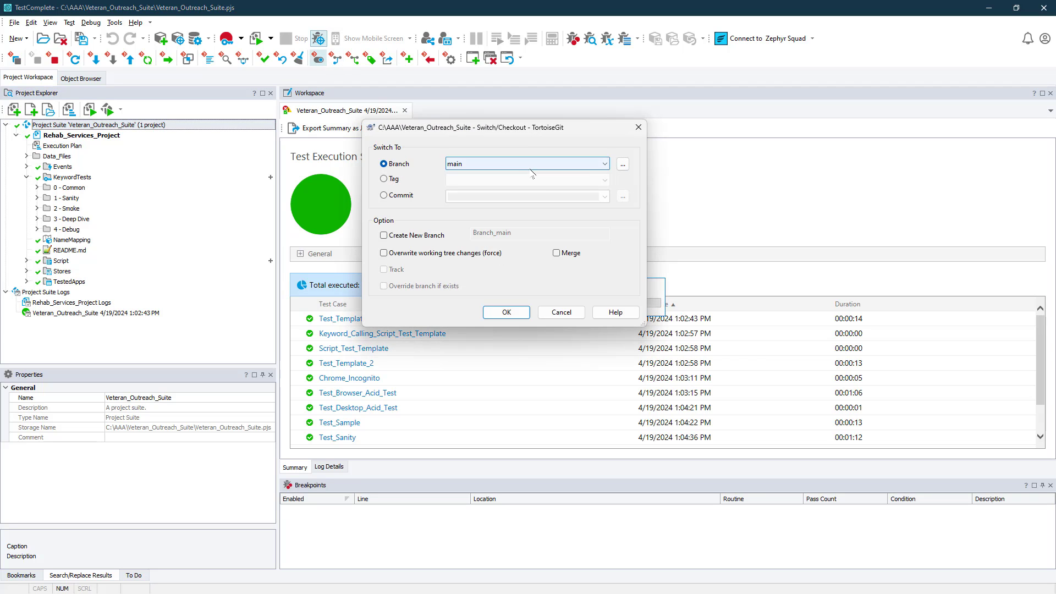
pyautogui.click(562, 311)
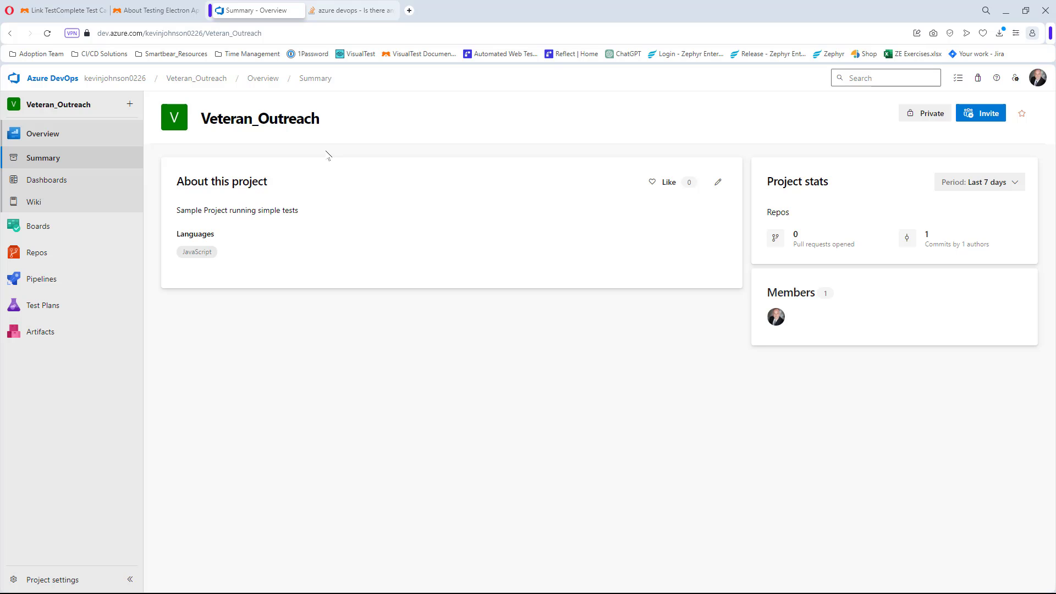
# - In the Veteran_Outreach project settings, start adding a new agent pool of type Self-hosted
pyautogui.click(62, 582)
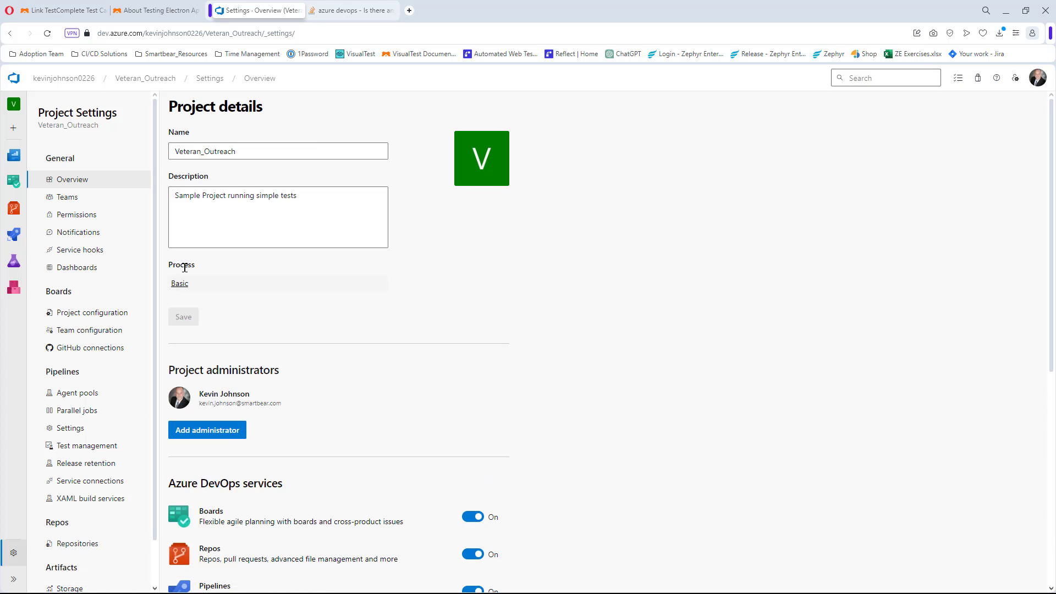
pyautogui.click(76, 396)
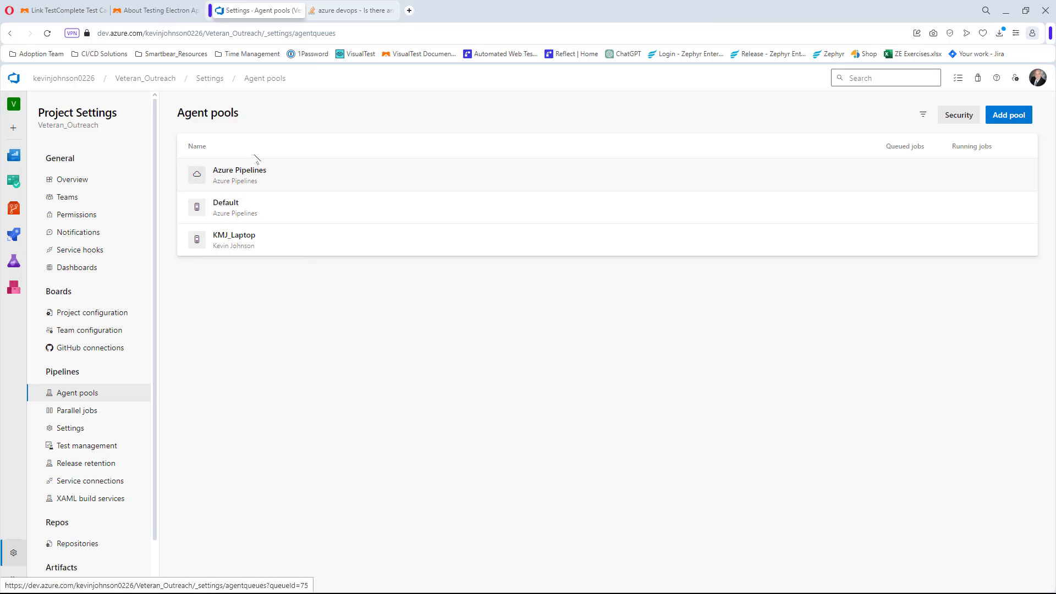
pyautogui.click(1008, 117)
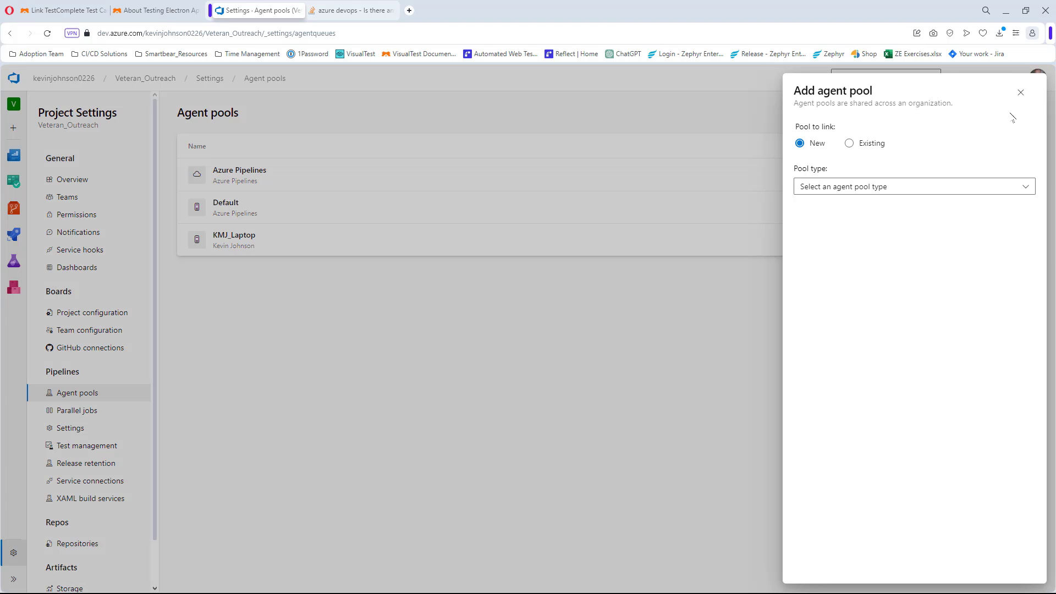
pyautogui.click(894, 190)
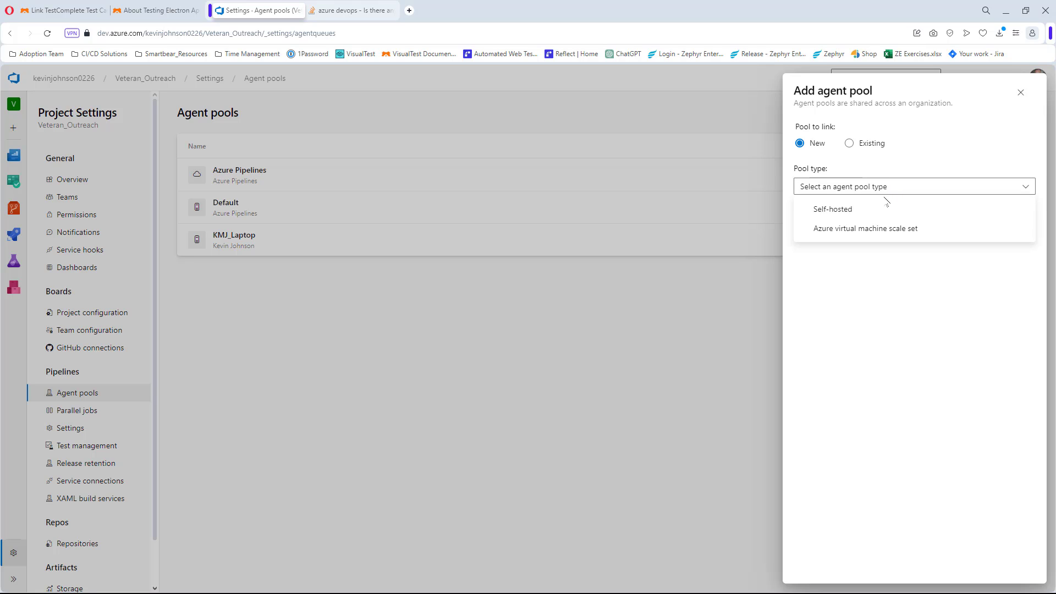
pyautogui.click(877, 212)
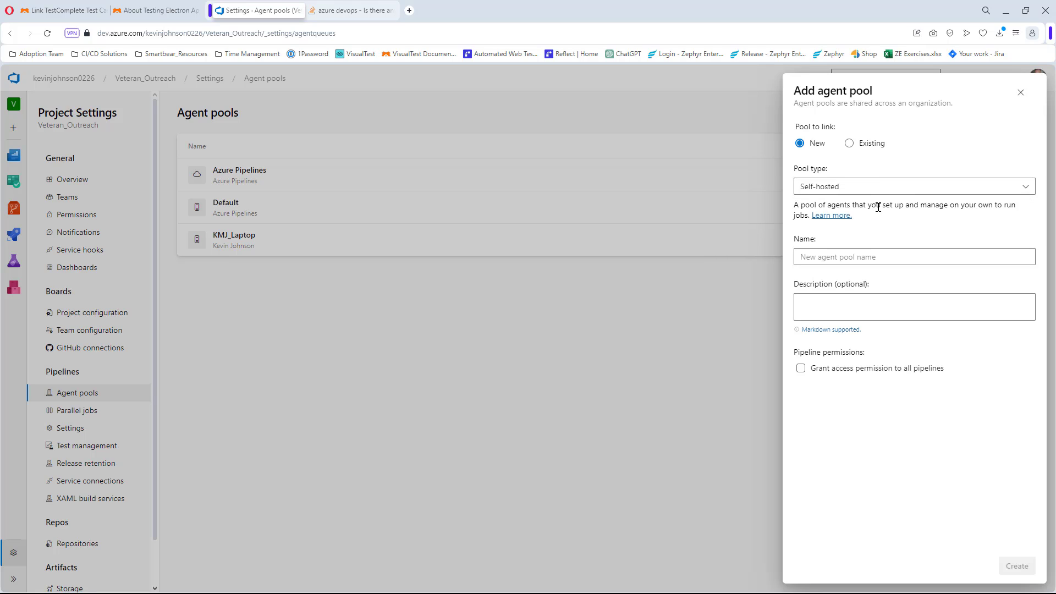
# - Create the pool as Veteran Pool with the description Basic Sample Pool and access permission granted to all pipelines
pyautogui.click(845, 258)
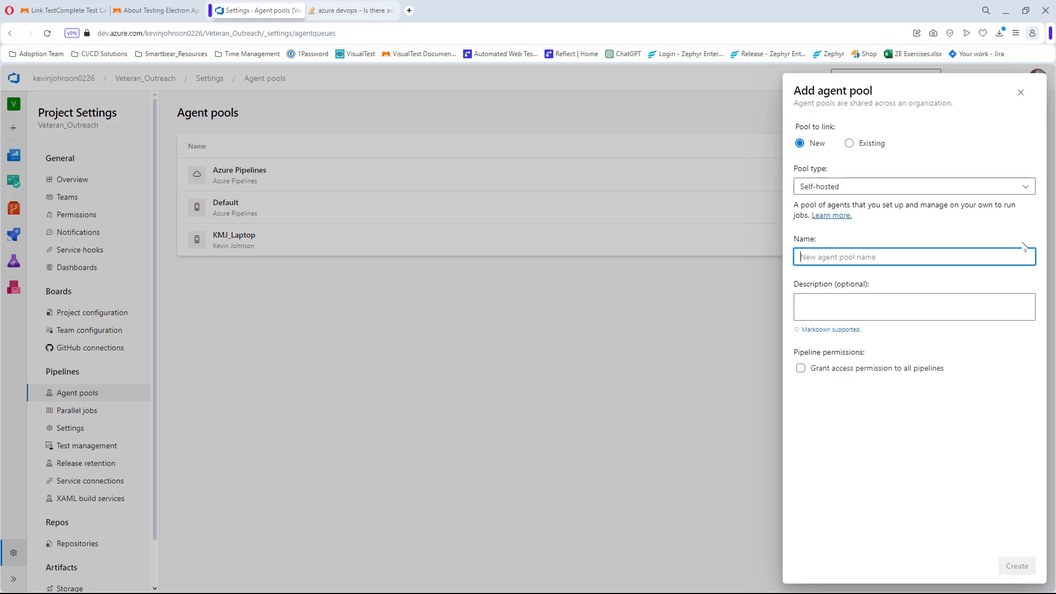
pyautogui.write('V')
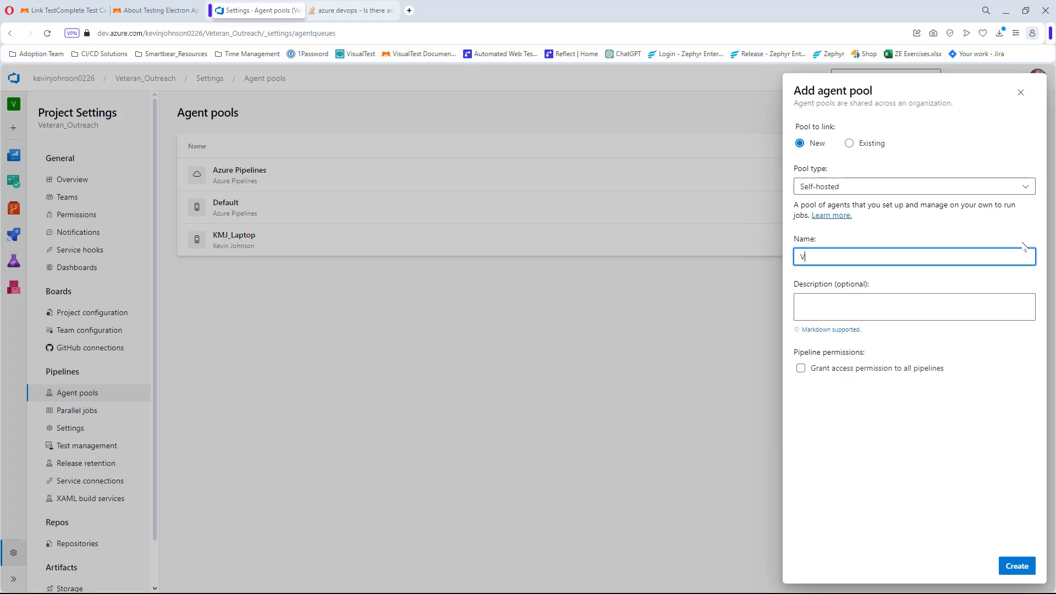
pyautogui.write('eteraan Pool')
pyautogui.click(824, 303)
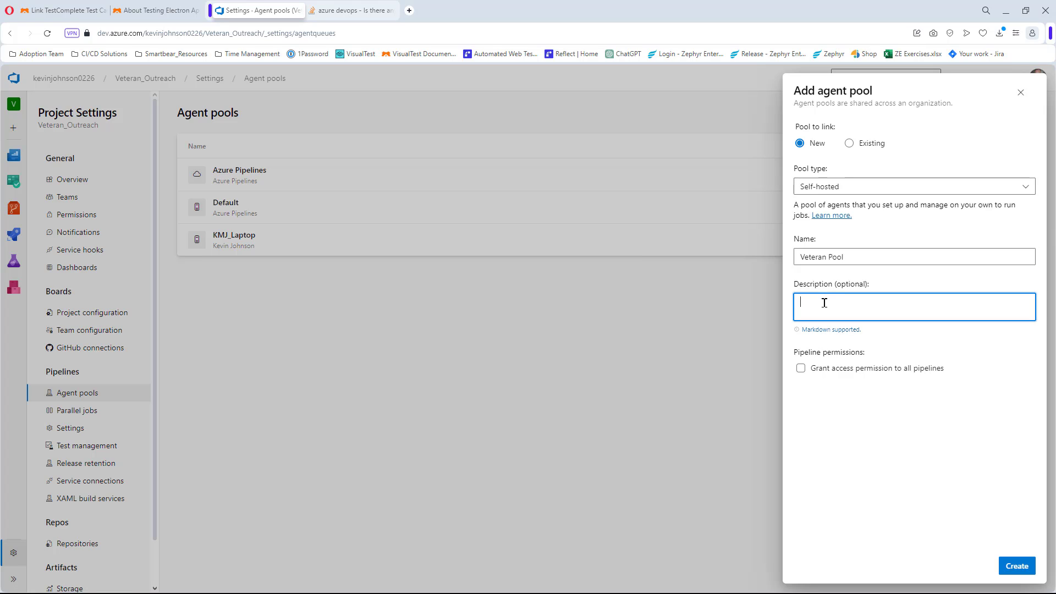
pyautogui.write('Basic Sample Pool')
pyautogui.click(801, 368)
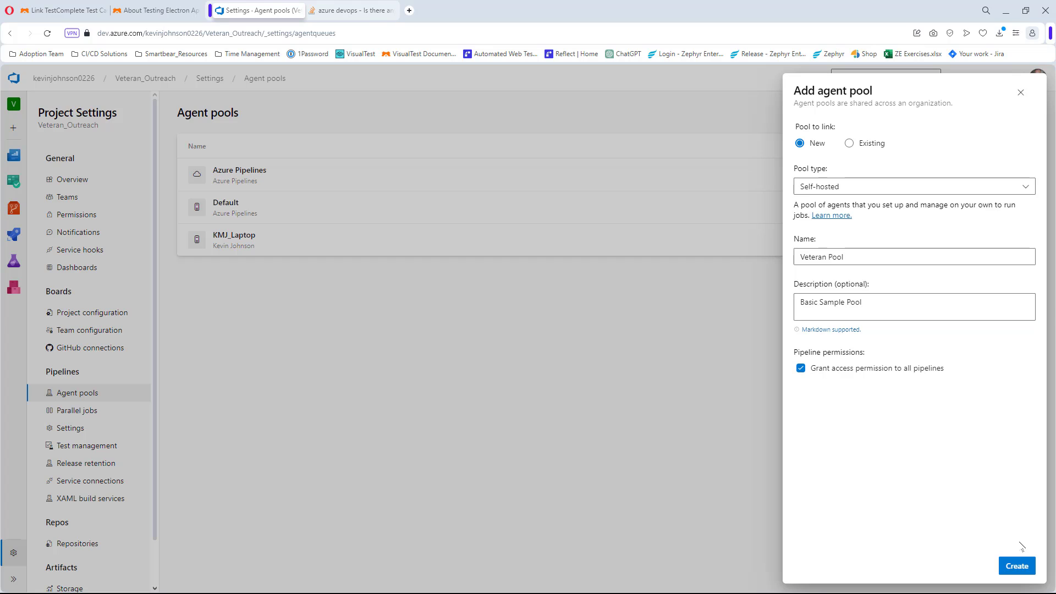
pyautogui.click(1021, 570)
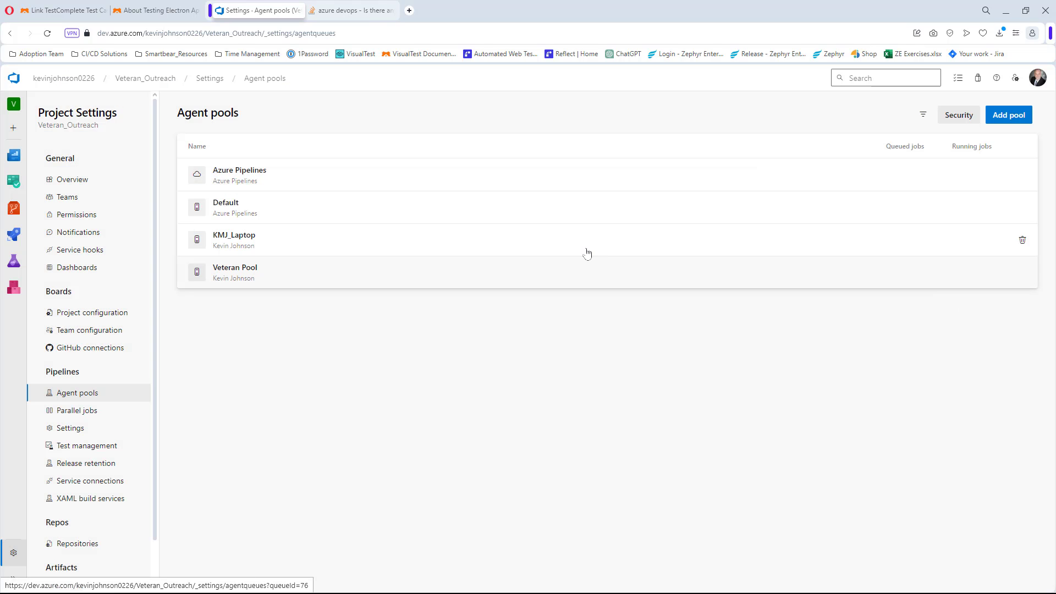
# - Open Veteran Pool and download the Windows x64 agent for a new agent
pyautogui.click(239, 274)
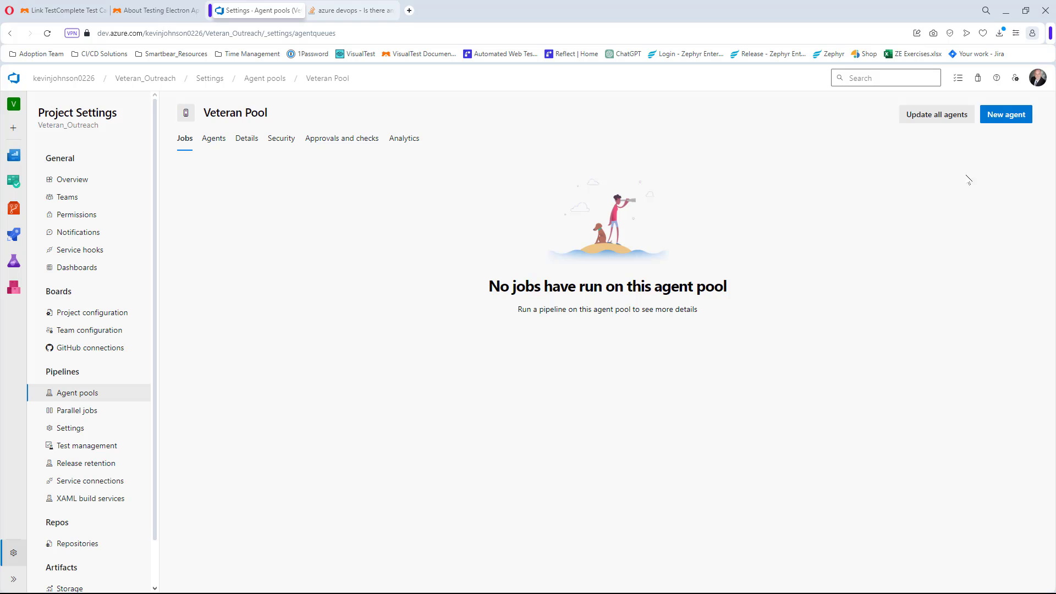
pyautogui.click(1020, 122)
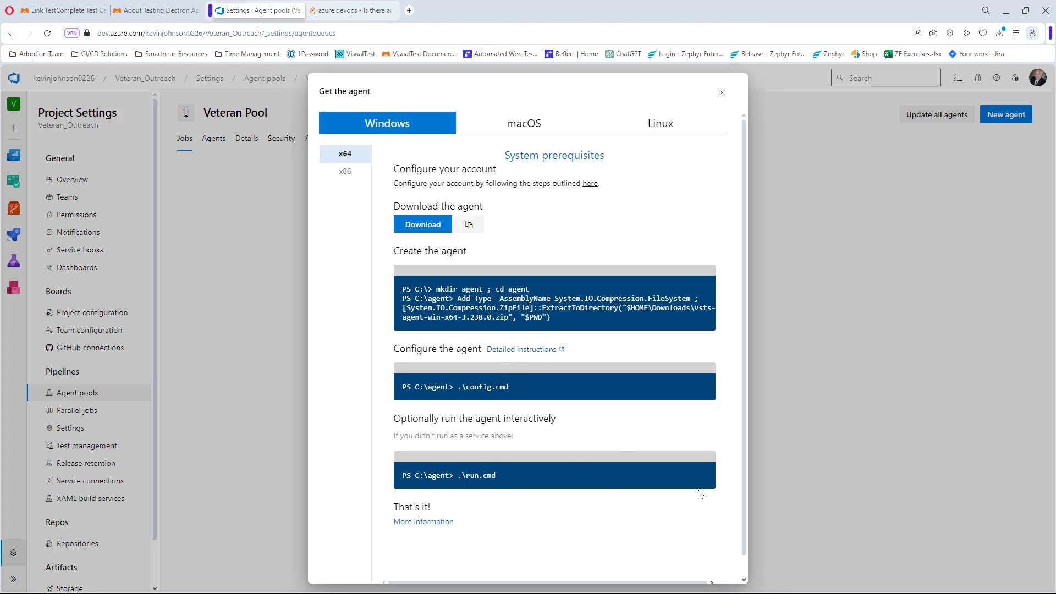
pyautogui.click(424, 225)
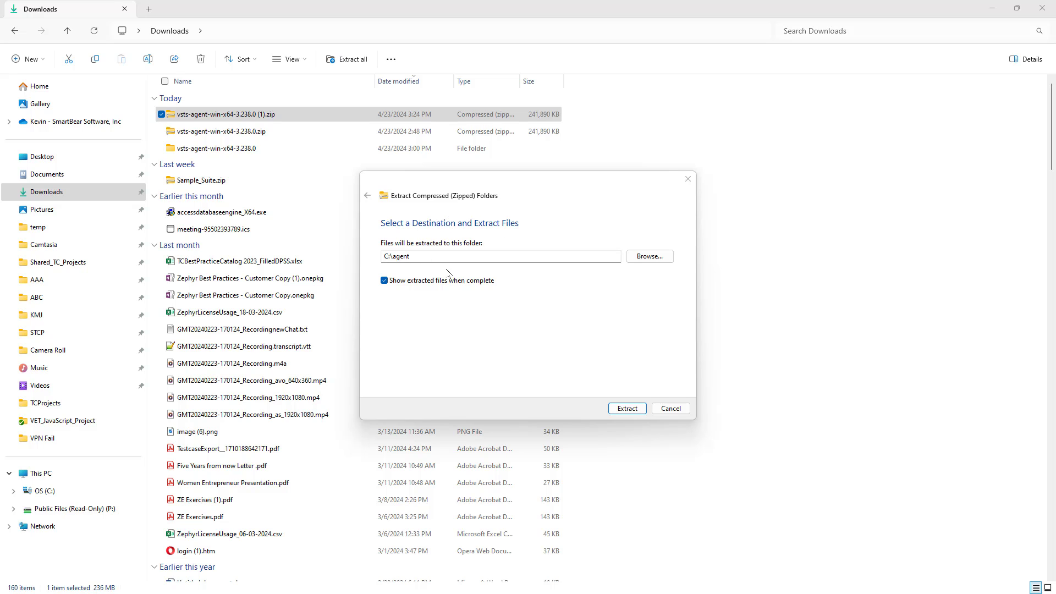
# - Extract the downloaded vsts-agent-win-x64-3.238.0 (1).zip to C:\agent and minimise the File Explorer windows
pyautogui.click(627, 409)
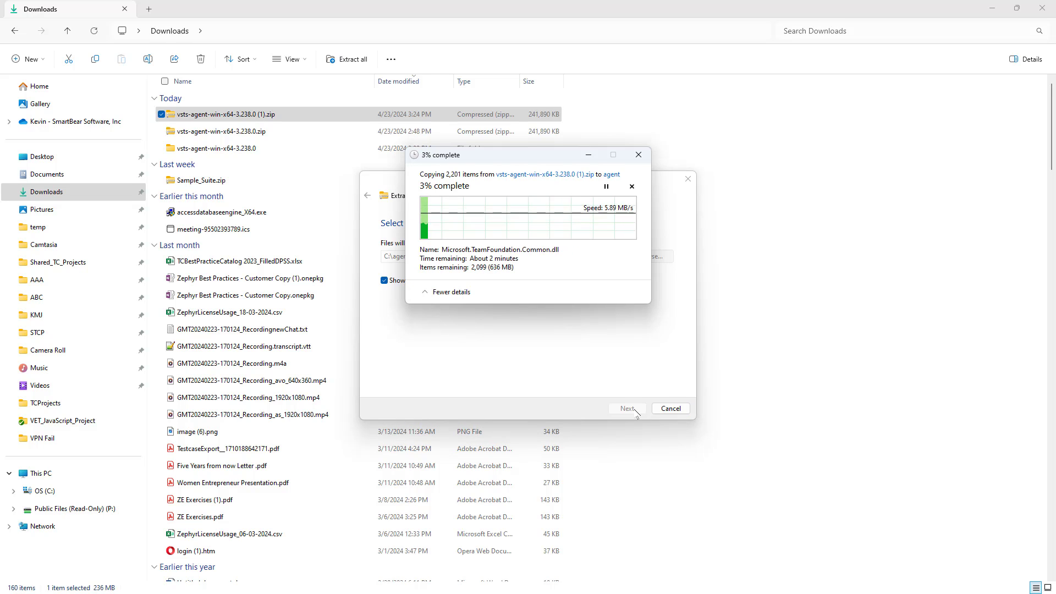
pyautogui.click(992, 8)
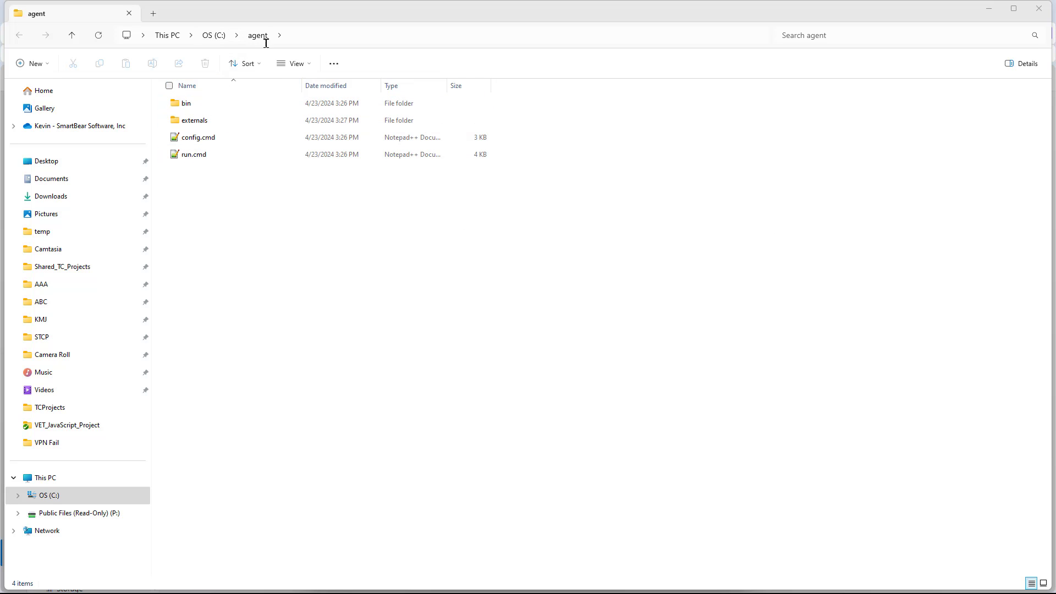
pyautogui.click(989, 12)
# - Reposition the administrator PowerShell window at C:\agent and run .\config.cmd to start configuring the agent
pyautogui.click(269, 155)
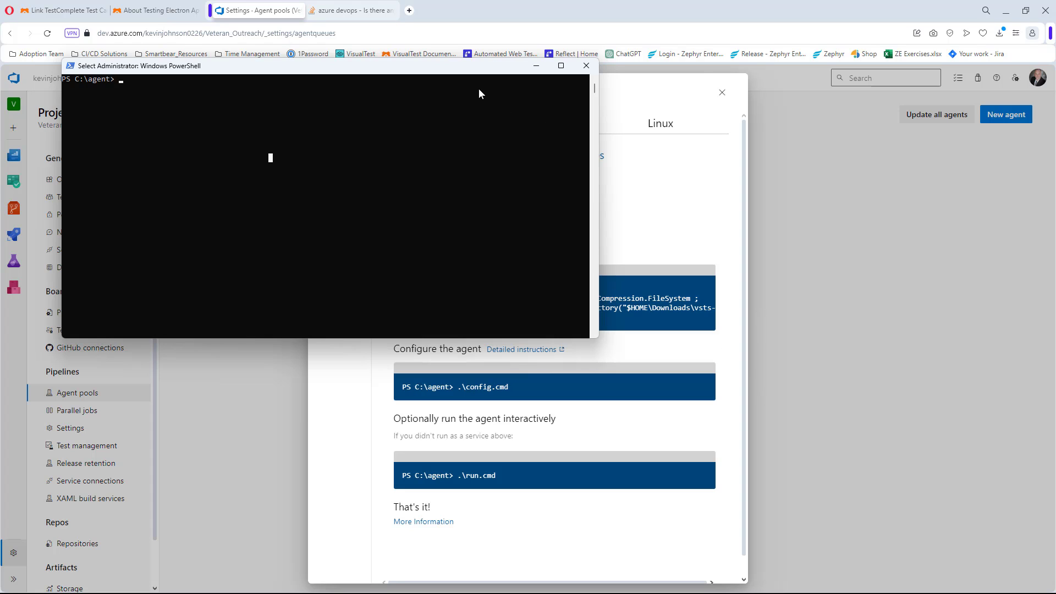
pyautogui.moveTo(468, 75); pyautogui.dragTo(773, 383)
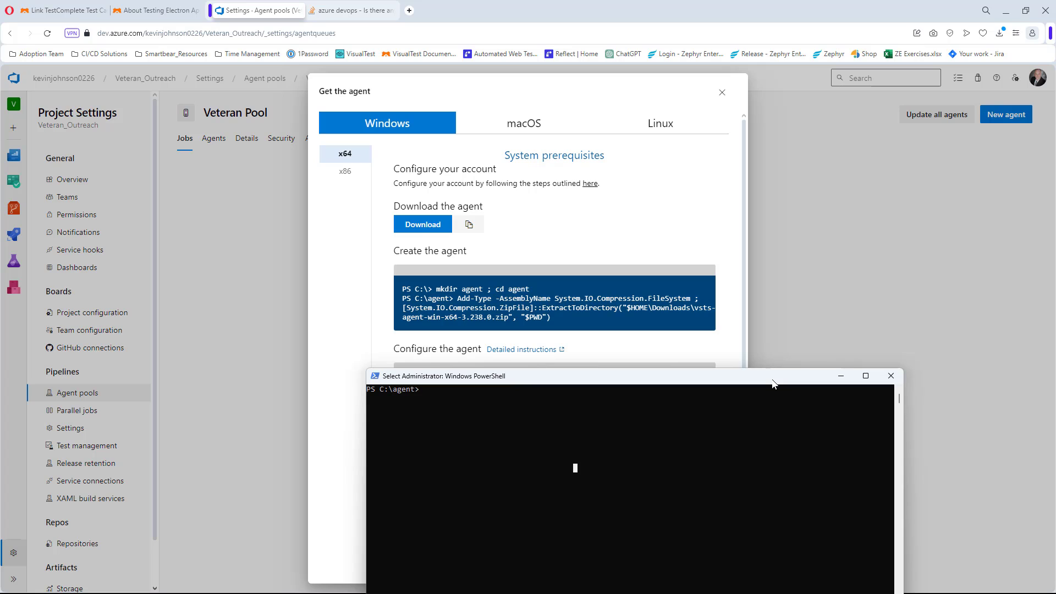
pyautogui.moveTo(772, 383); pyautogui.dragTo(702, 166)
pyautogui.click(702, 167)
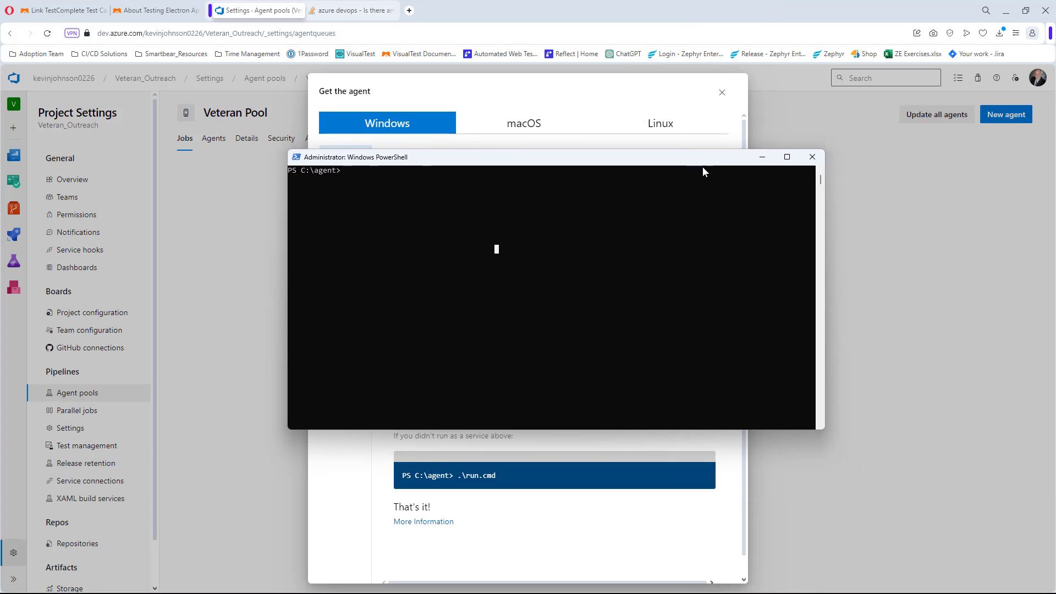
pyautogui.write('.\\config.cmd')
pyautogui.press('Return')
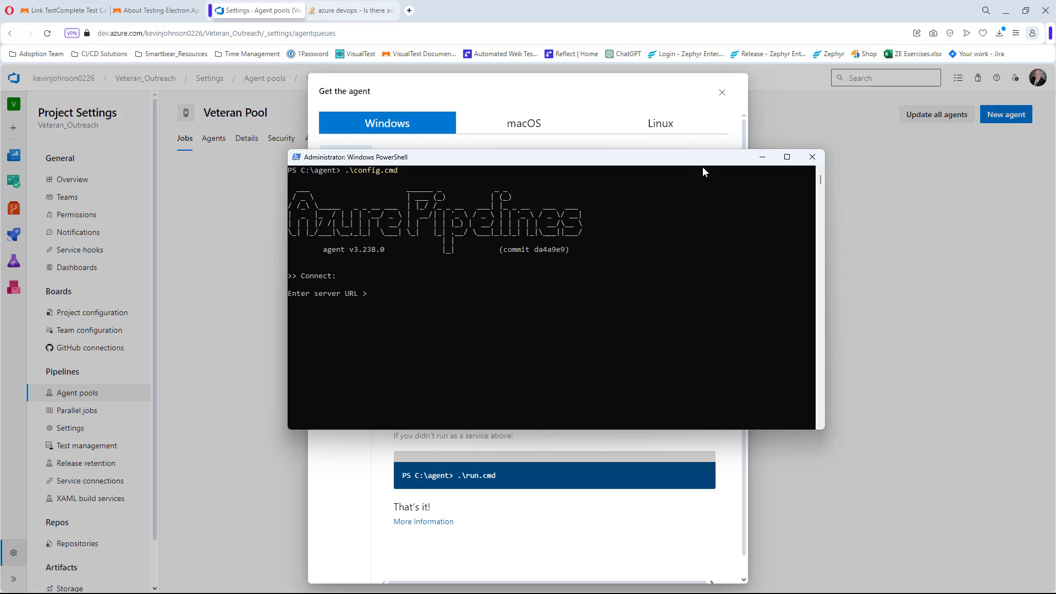
# - Switch to Azure DevOps, close the agent download instructions, and copy the organization URL portion of the page address
pyautogui.click(722, 93)
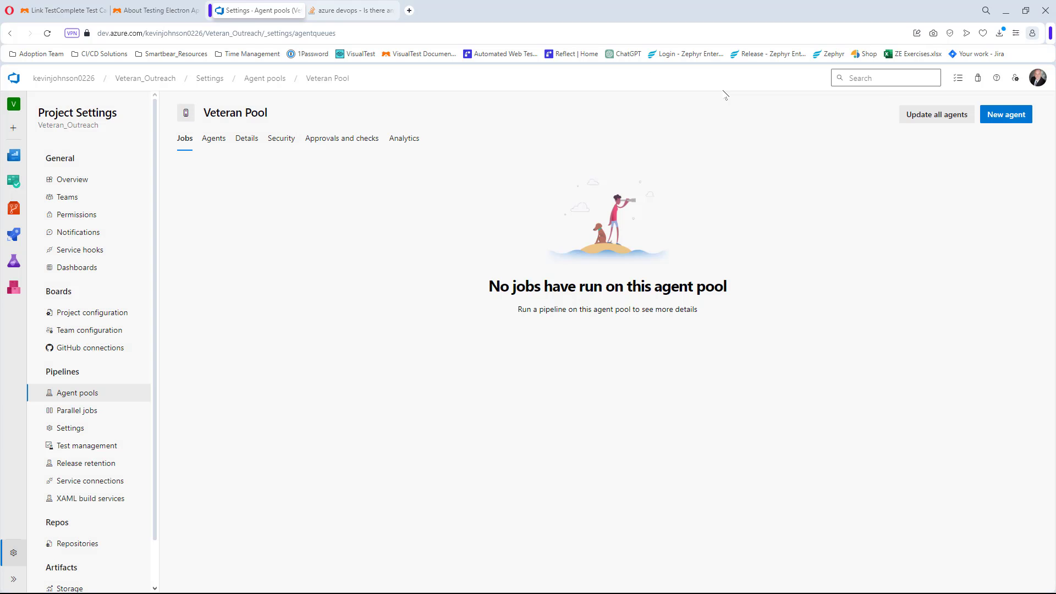
pyautogui.click(193, 32)
pyautogui.click(175, 35)
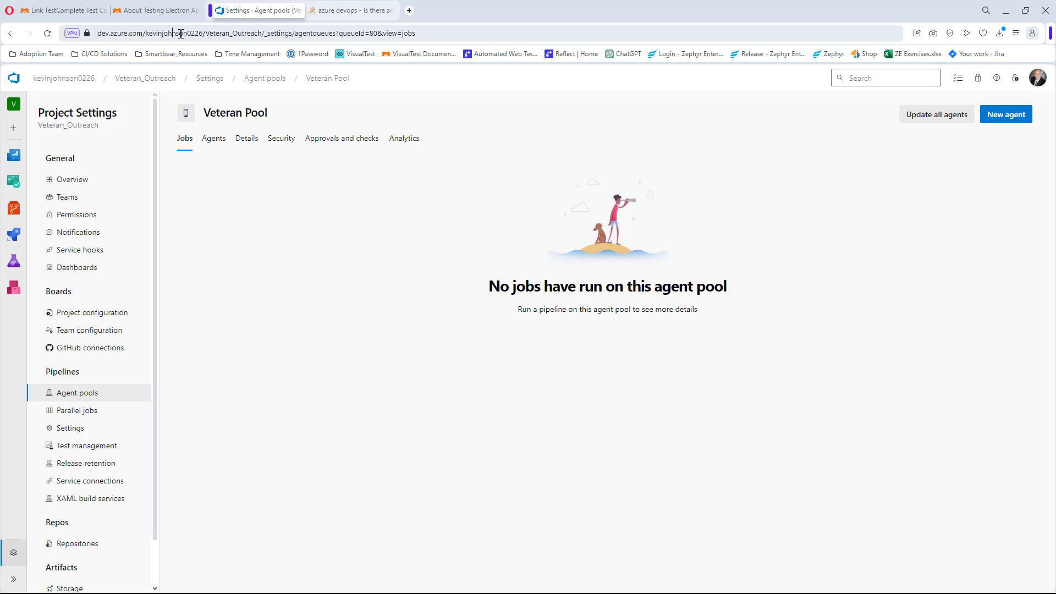
pyautogui.moveTo(202, 33); pyautogui.dragTo(97, 33)
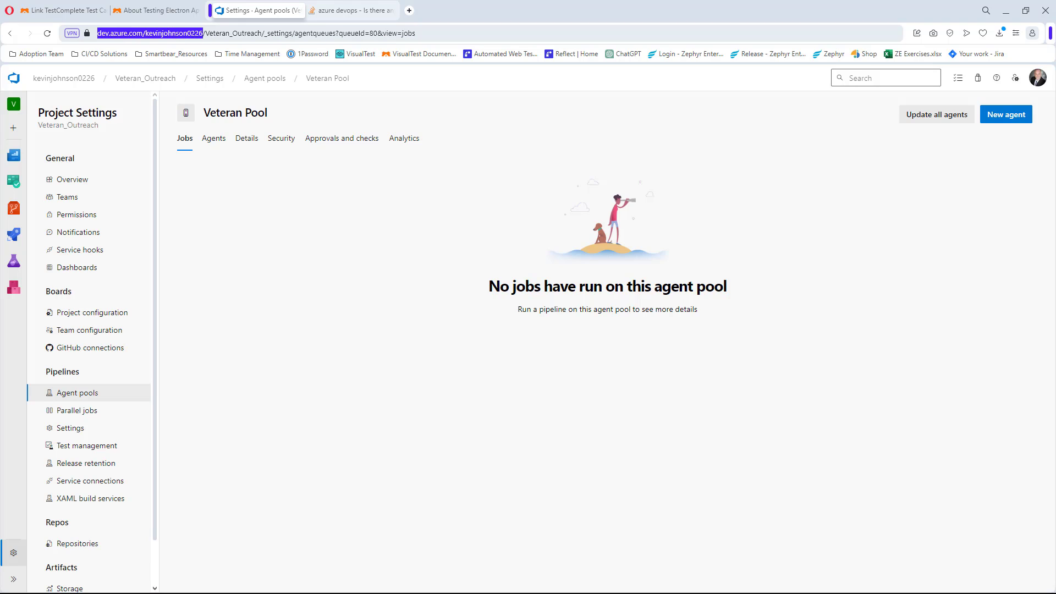
pyautogui.rightClick(124, 32)
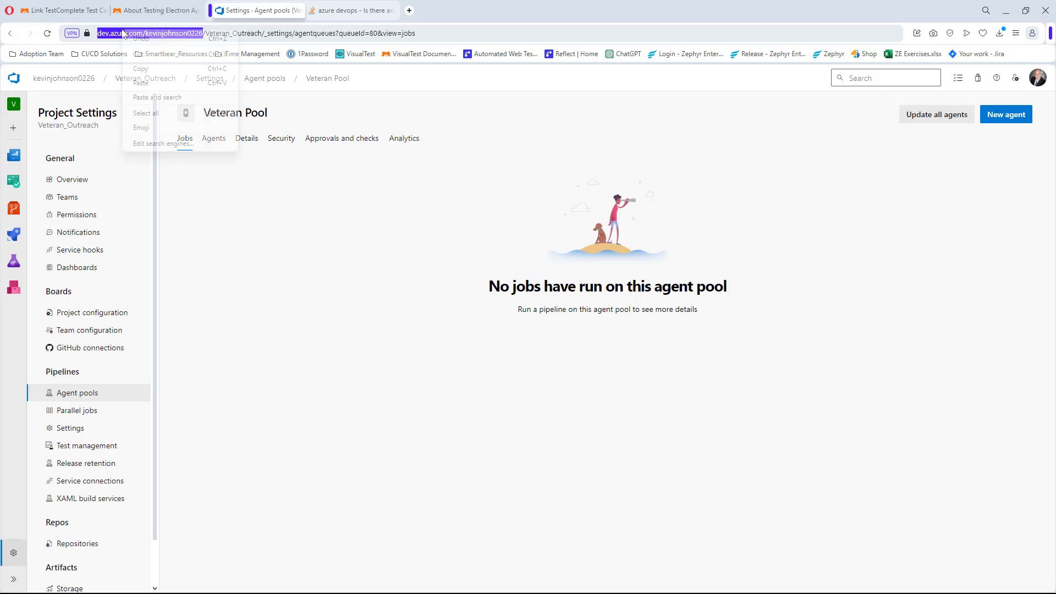
pyautogui.click(136, 69)
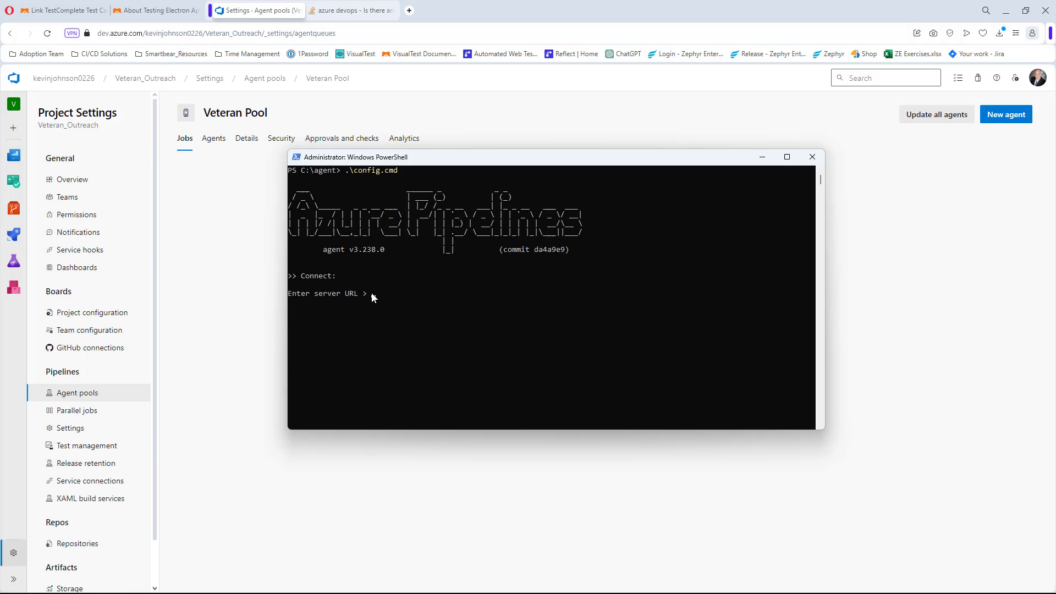
# - Switch to PowerShell, enter the copied organization URL as the server URL, and accept PAT as the authentication type
pyautogui.rightClick(376, 294)
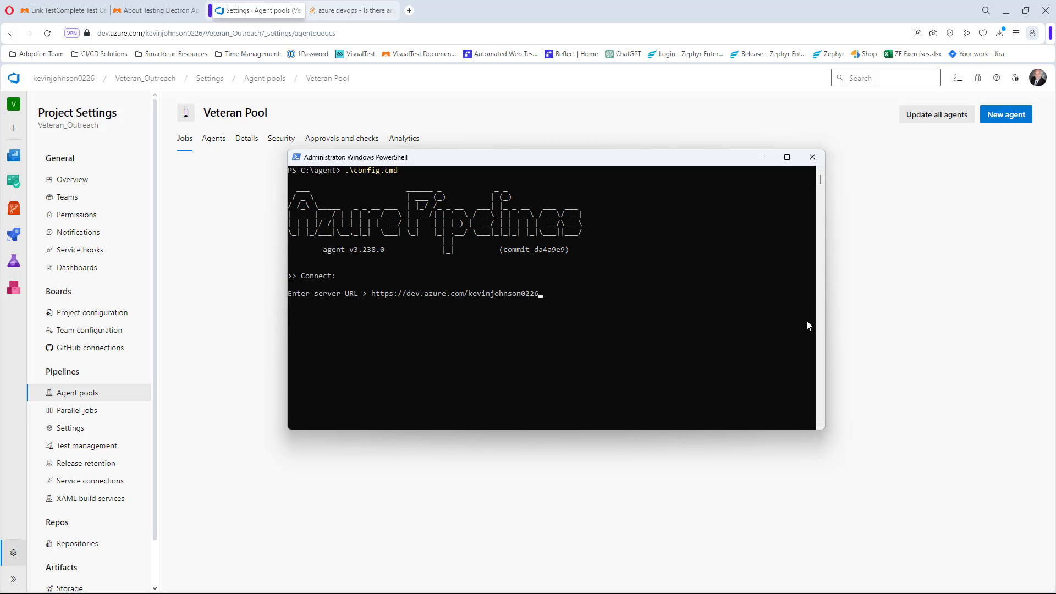
pyautogui.press('Return')
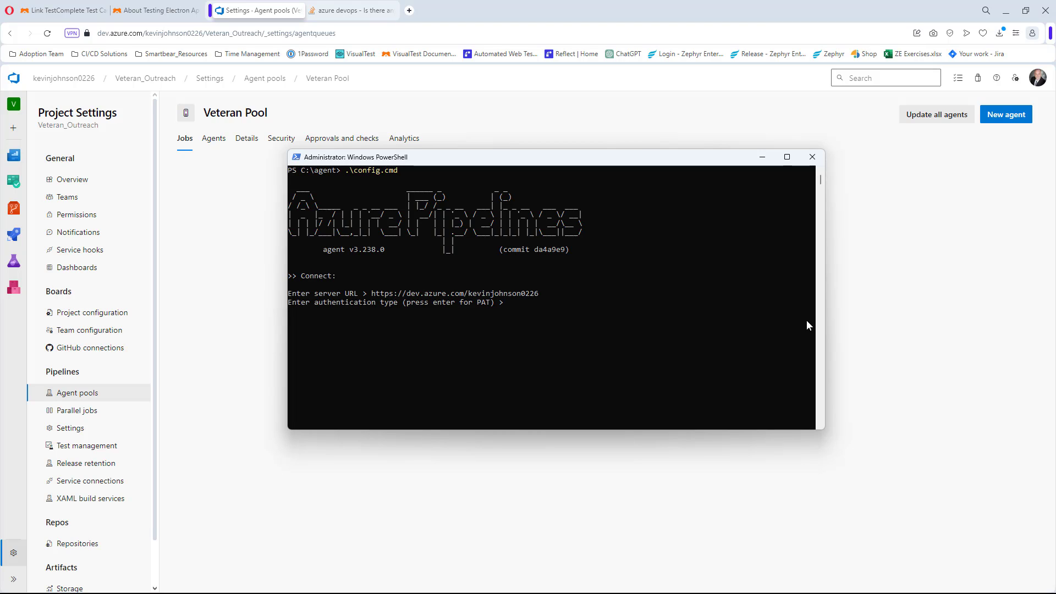
pyautogui.press('Return')
# - Switch to Azure DevOps and start a new personal access token named Local_Laptop with full access
pyautogui.click(994, 172)
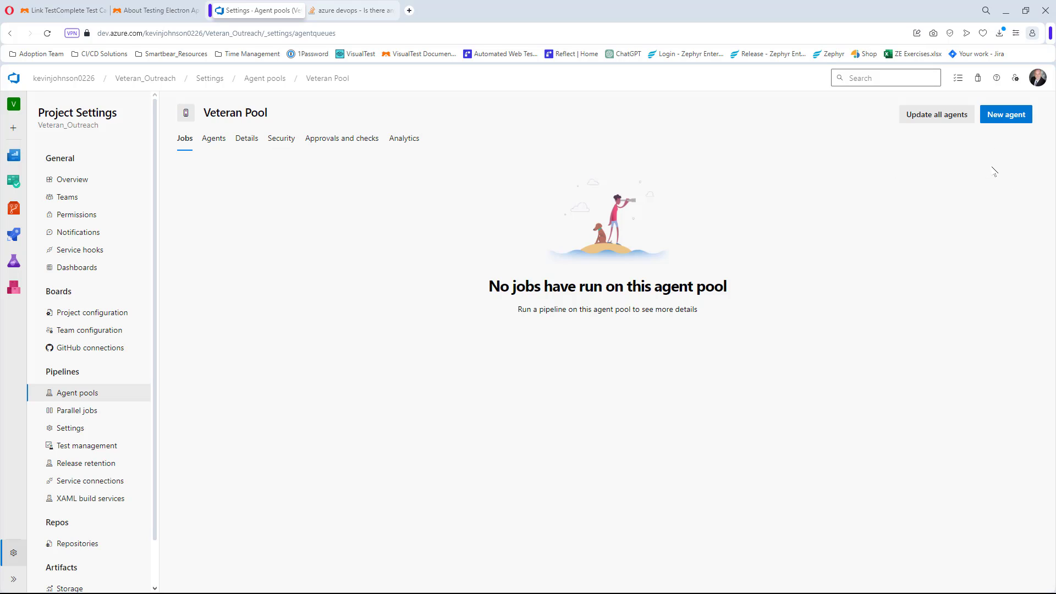
pyautogui.click(1016, 79)
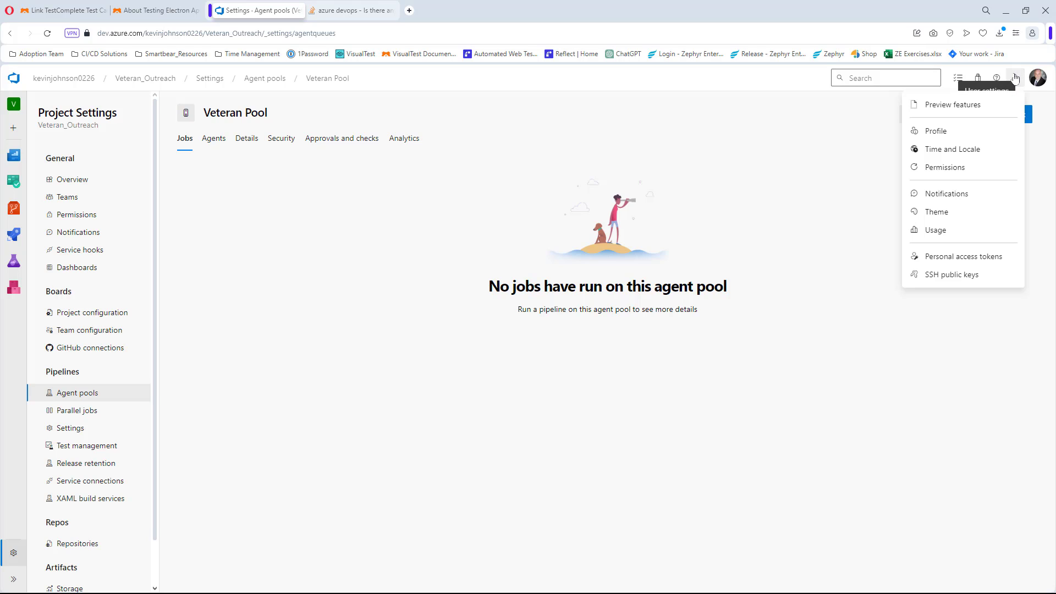
pyautogui.click(964, 259)
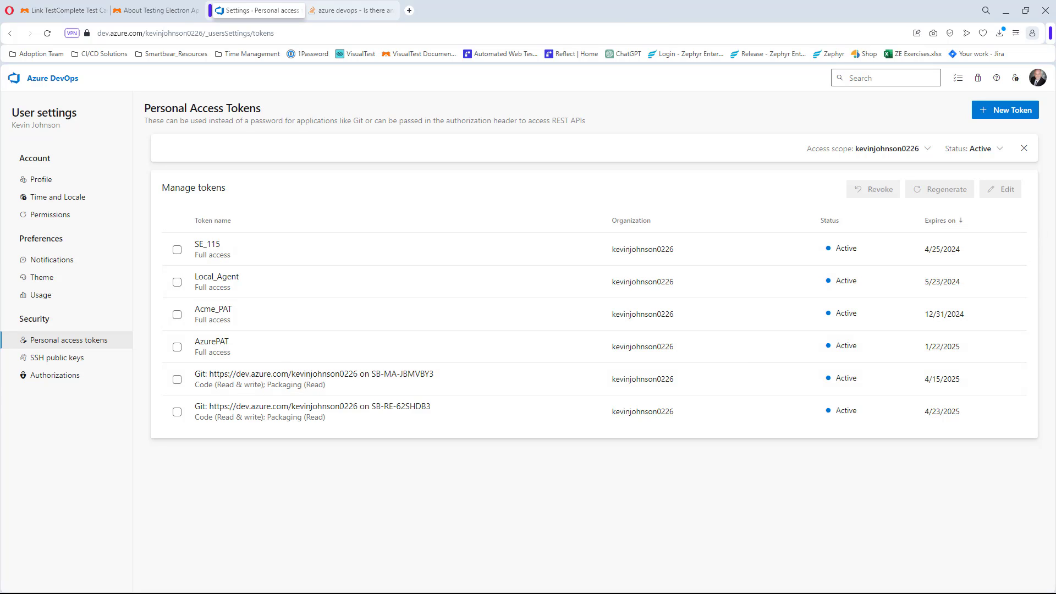
pyautogui.click(1019, 112)
pyautogui.click(758, 133)
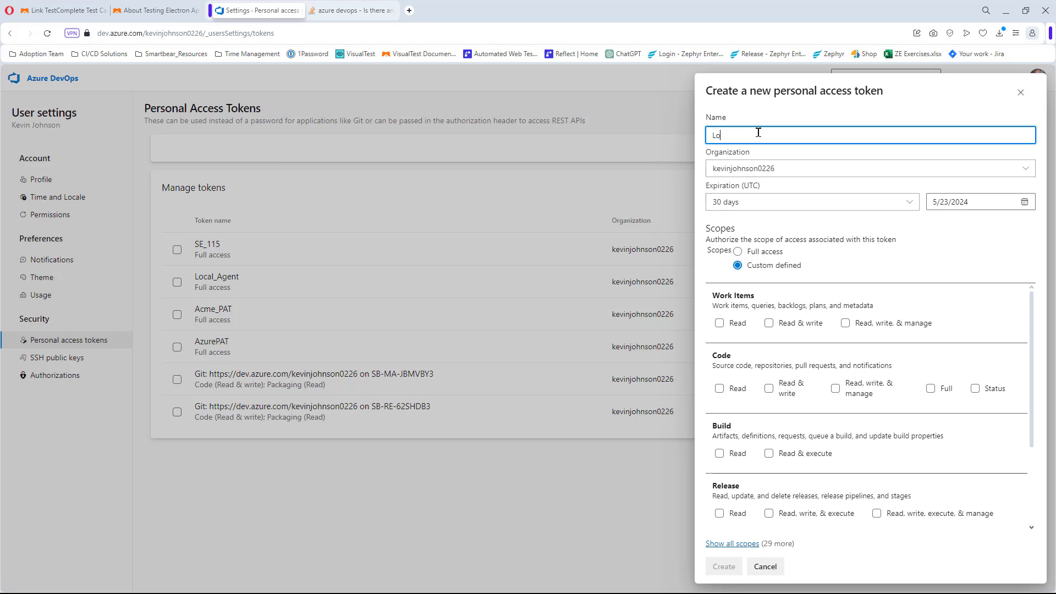
pyautogui.write('Local_Laptopa')
pyautogui.click(757, 256)
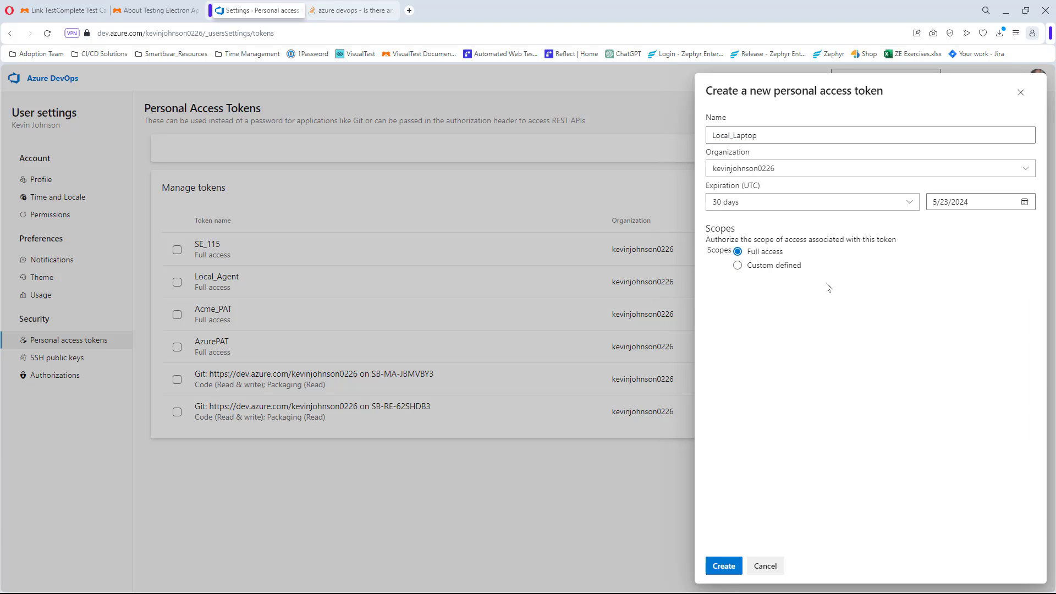
# - Set a custom expiration date of 12/31/2024 for the Local_Laptop token and create it
pyautogui.click(902, 203)
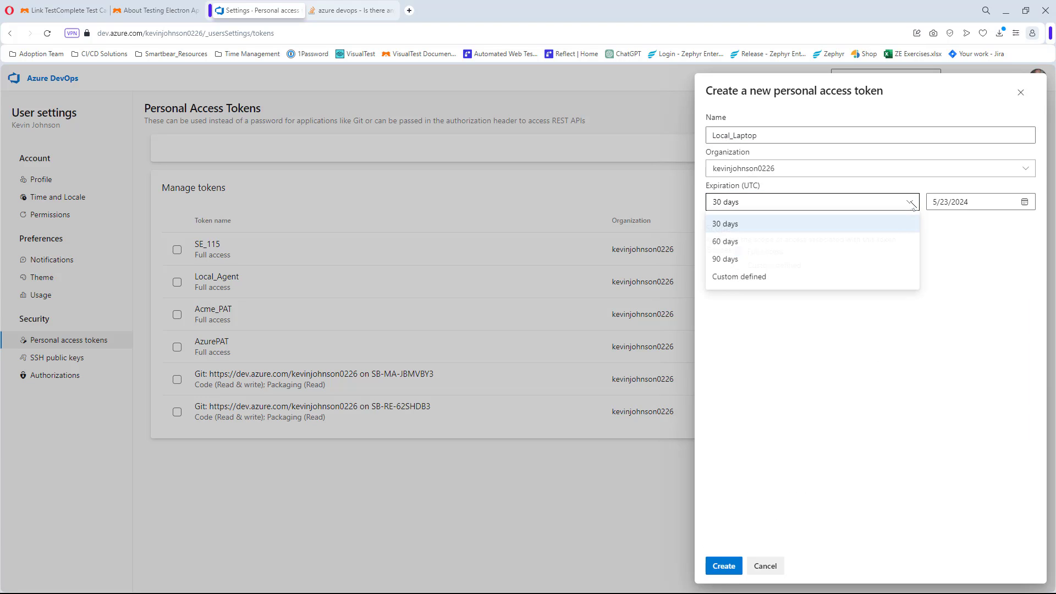
pyautogui.click(742, 278)
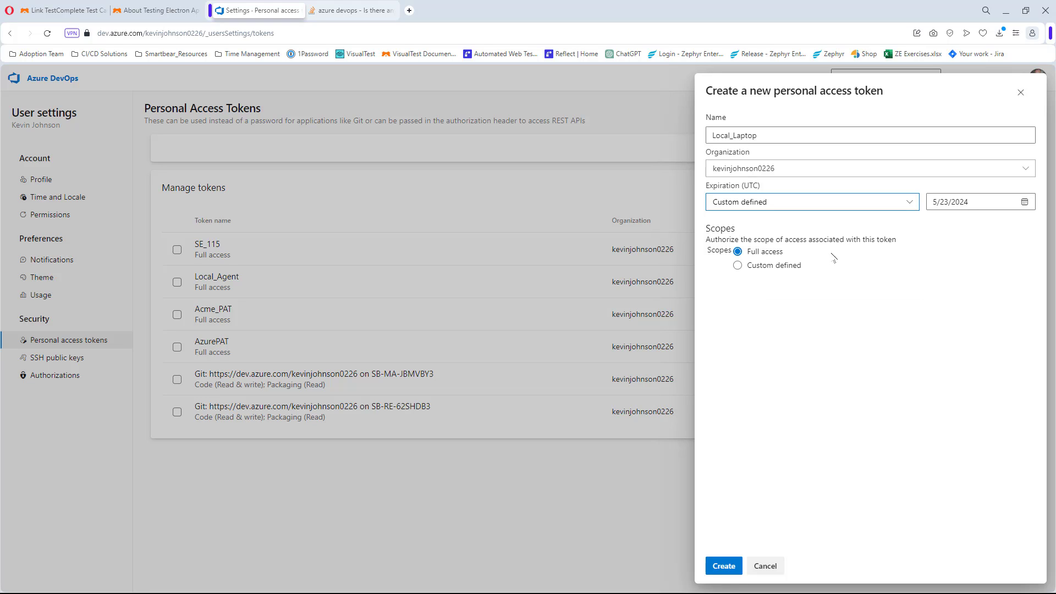
pyautogui.click(1024, 203)
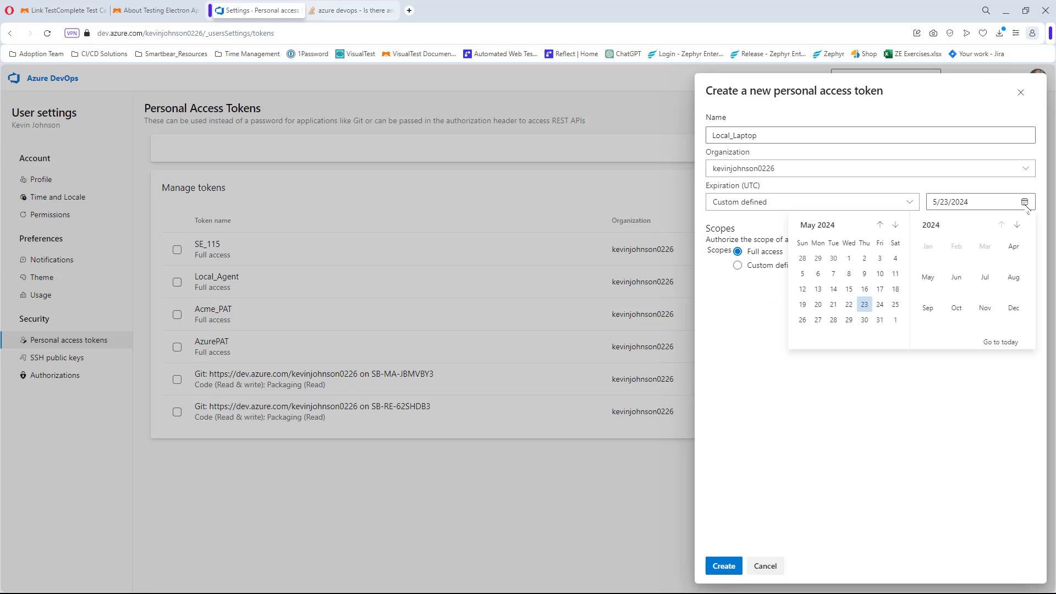
pyautogui.click(896, 225)
pyautogui.click(895, 225)
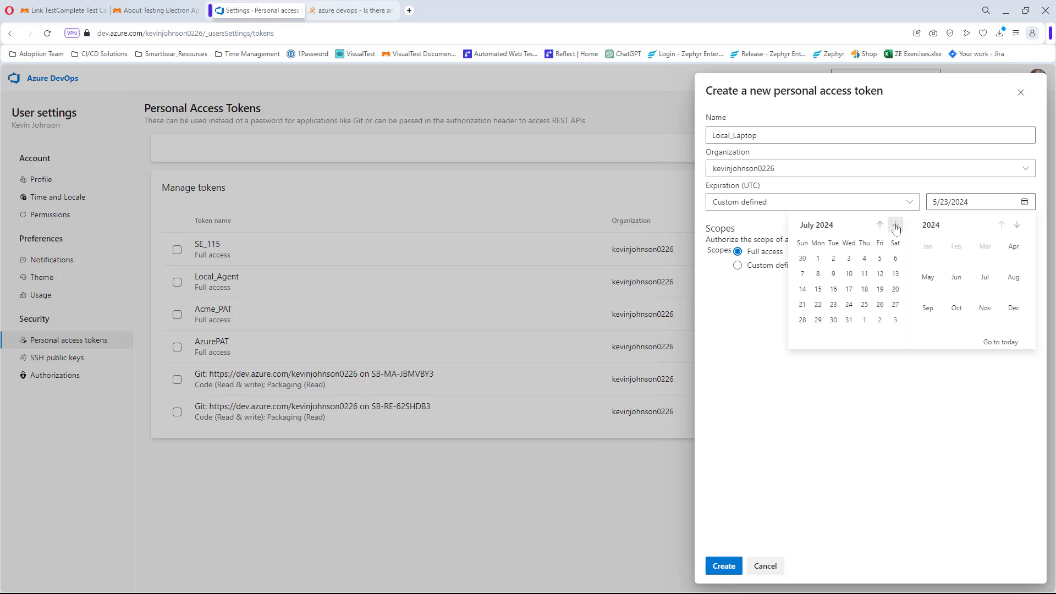
pyautogui.click(895, 225)
pyautogui.click(896, 225)
pyautogui.click(896, 225)
pyautogui.click(895, 224)
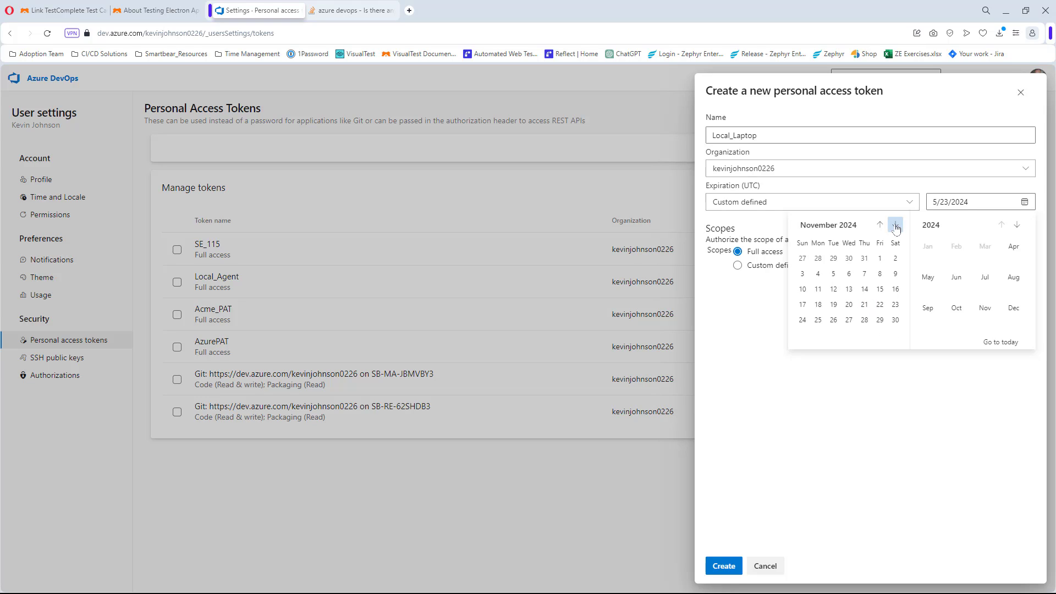
pyautogui.click(896, 225)
pyautogui.click(896, 225)
pyautogui.click(880, 225)
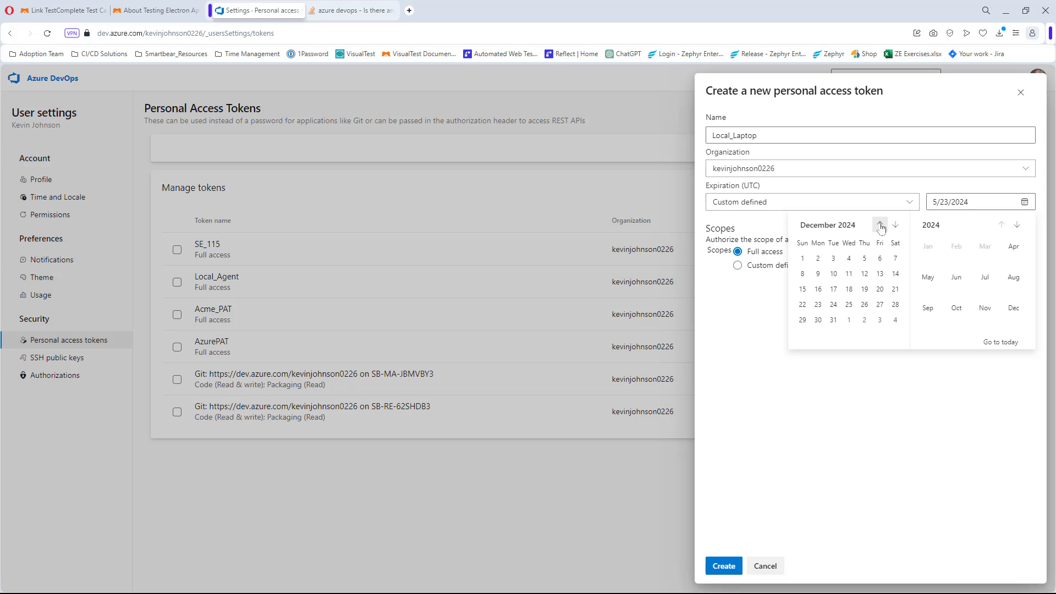
pyautogui.click(833, 320)
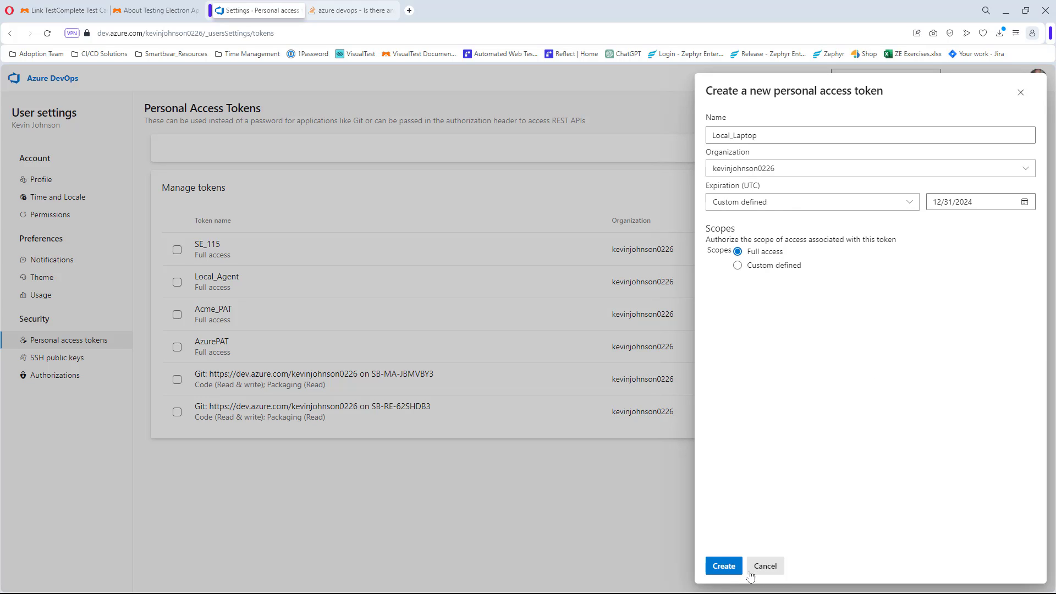
pyautogui.click(722, 566)
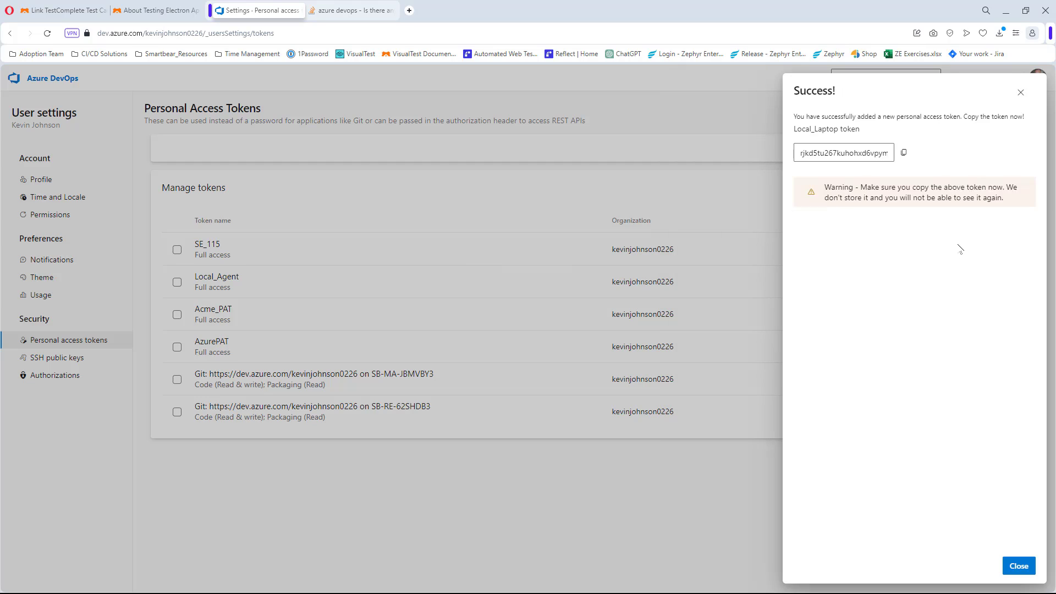
# - Copy the new personal access token, switch to PowerShell, and submit it at the personal access token prompt
pyautogui.click(905, 154)
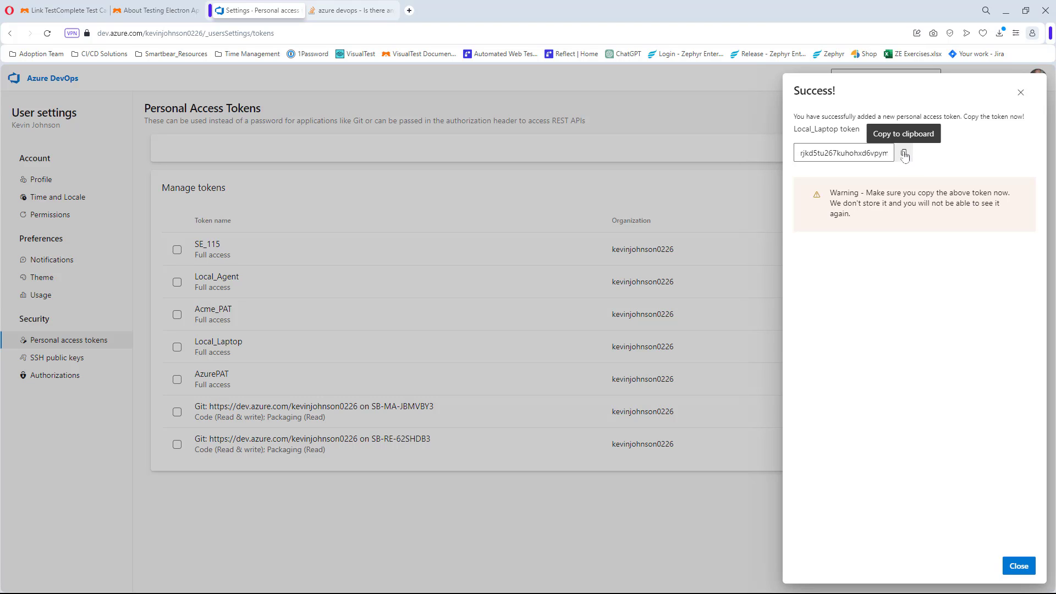
pyautogui.click(906, 156)
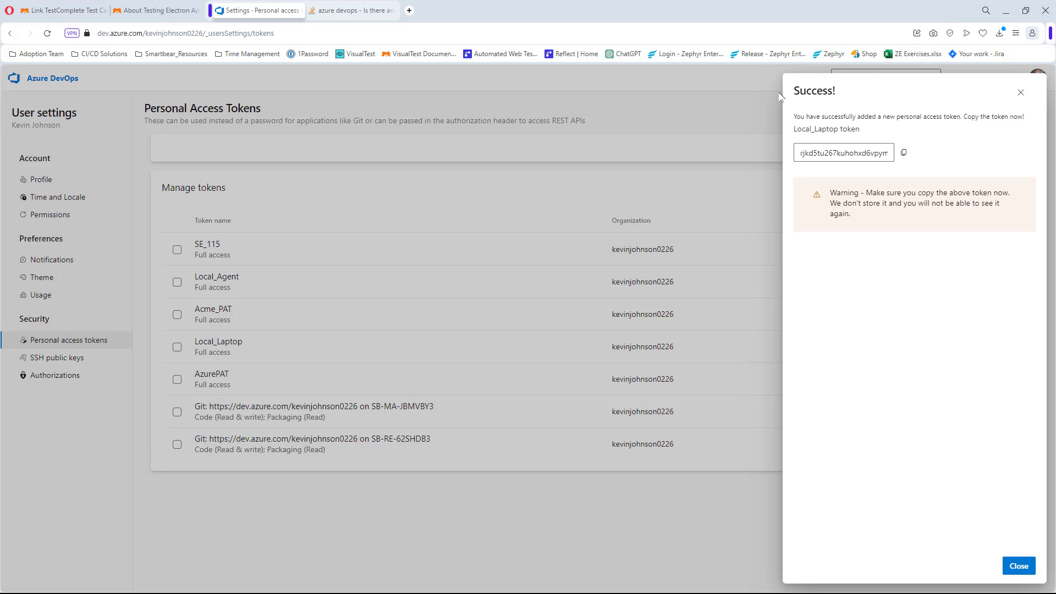
pyautogui.hotkey('alt', 'Tab')
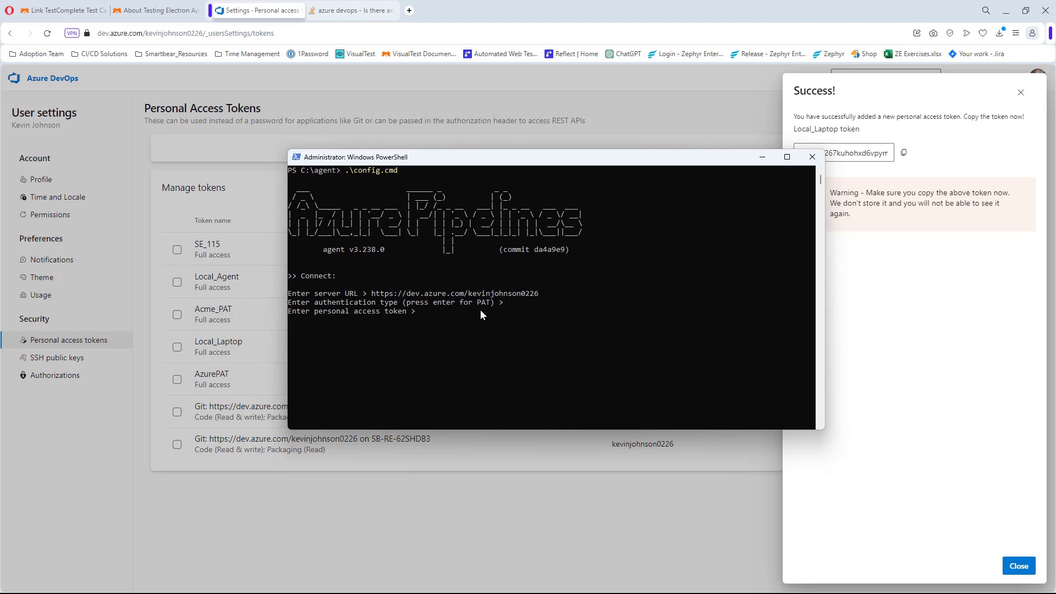
pyautogui.hotkey('ctrl', 'v')
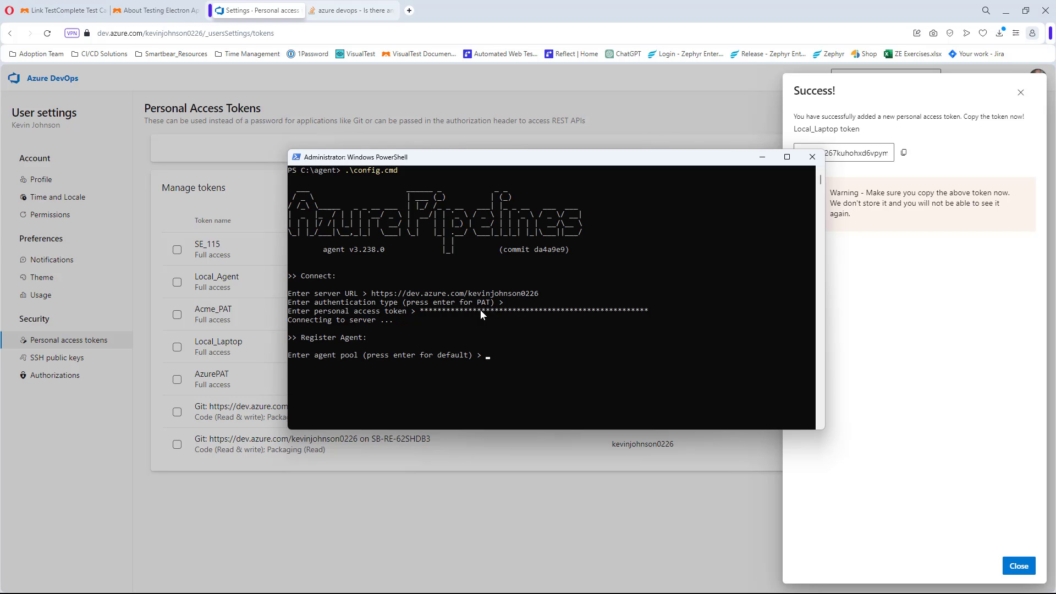
# - Register the agent in Veteran Pool, accepting the default agent name and _work folder and declining both service mode and autologon
pyautogui.write('Veteran Pool')
pyautogui.press('Return')
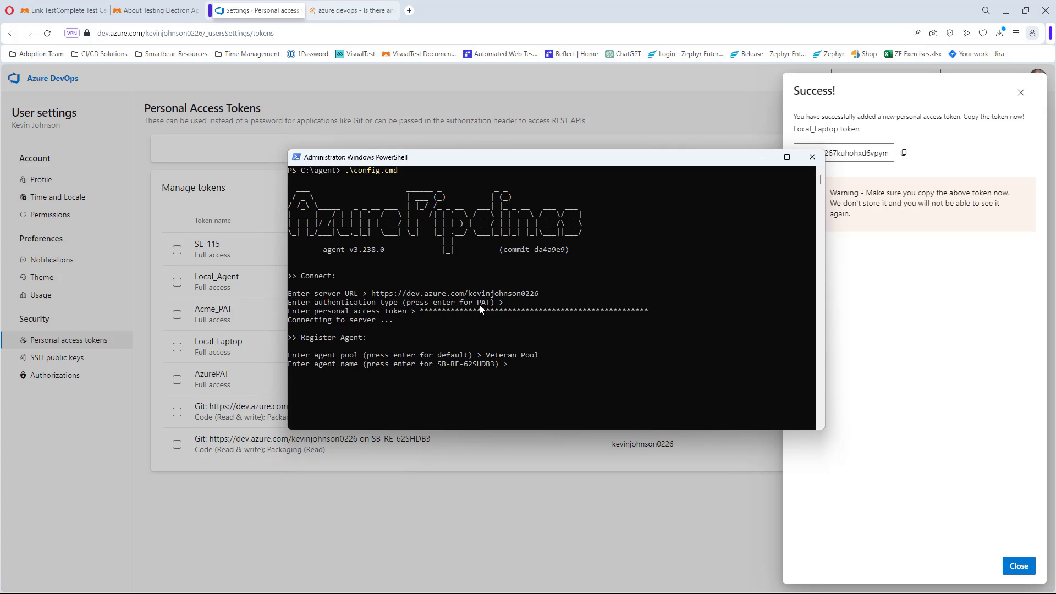
pyautogui.press('Return')
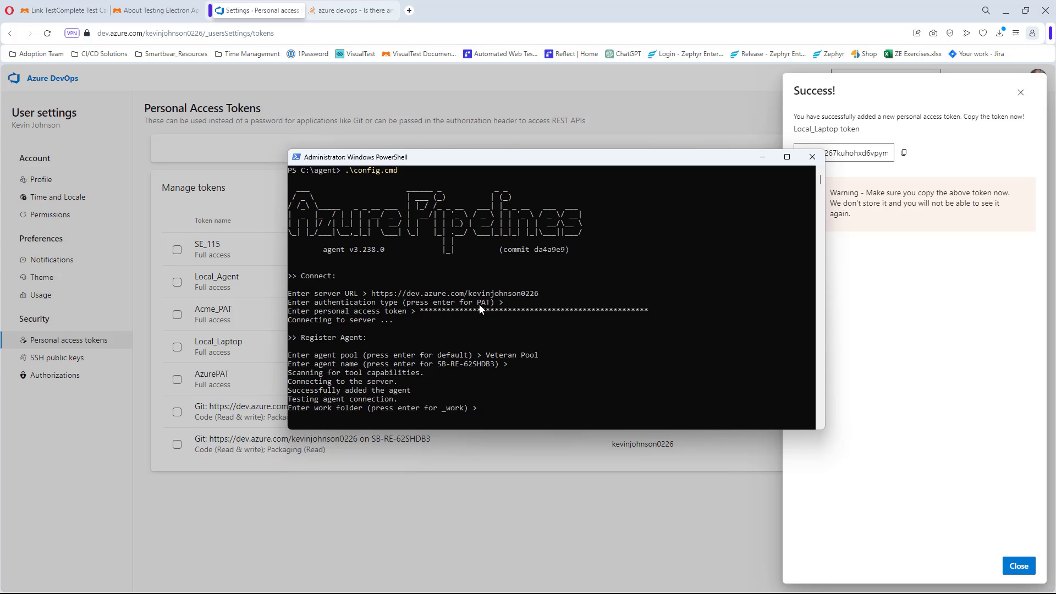
pyautogui.press('Return')
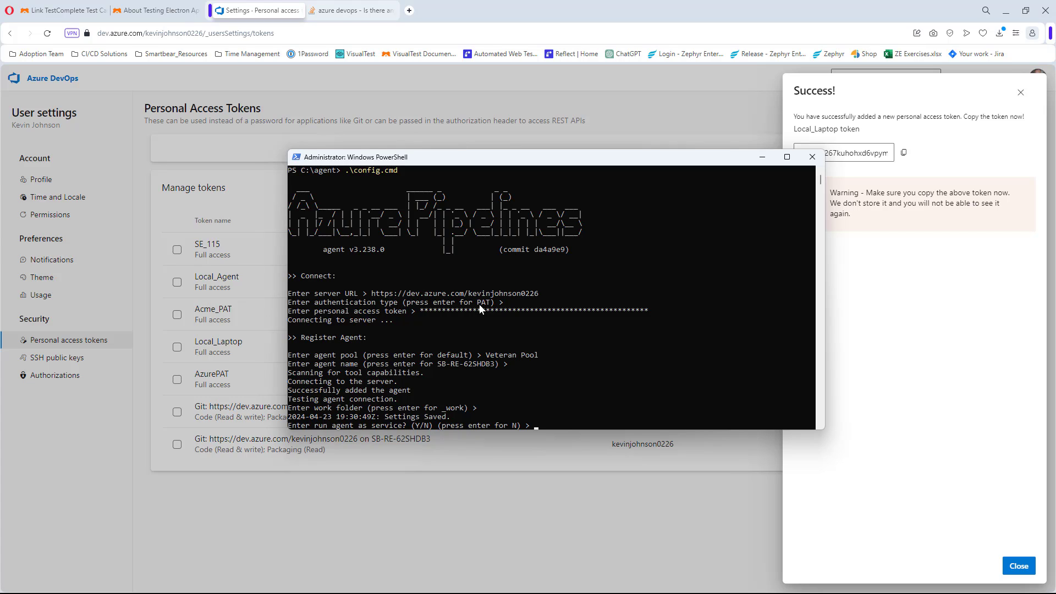
pyautogui.press('Return')
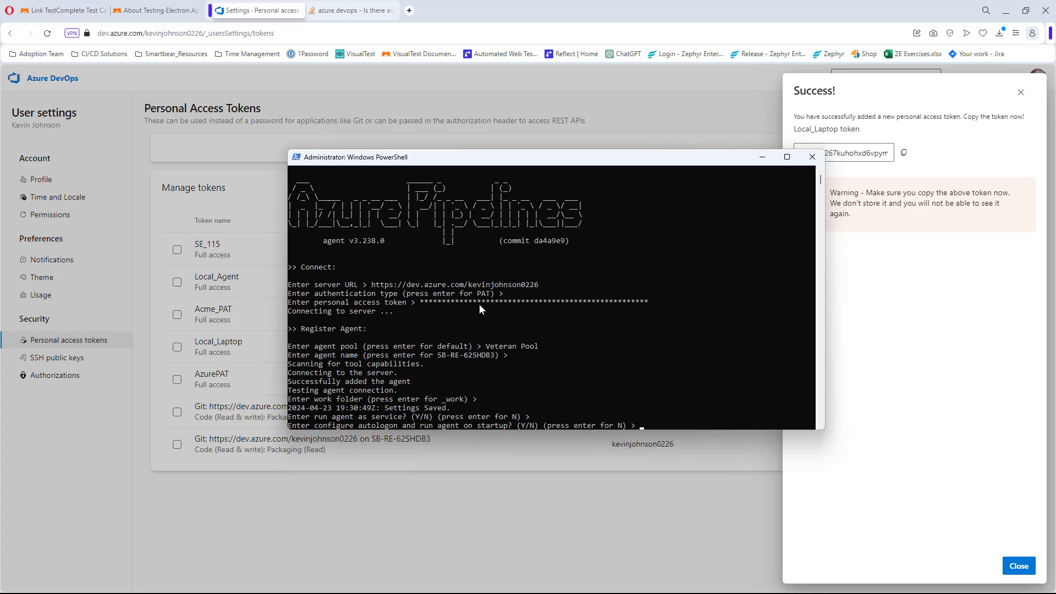
pyautogui.press('Return')
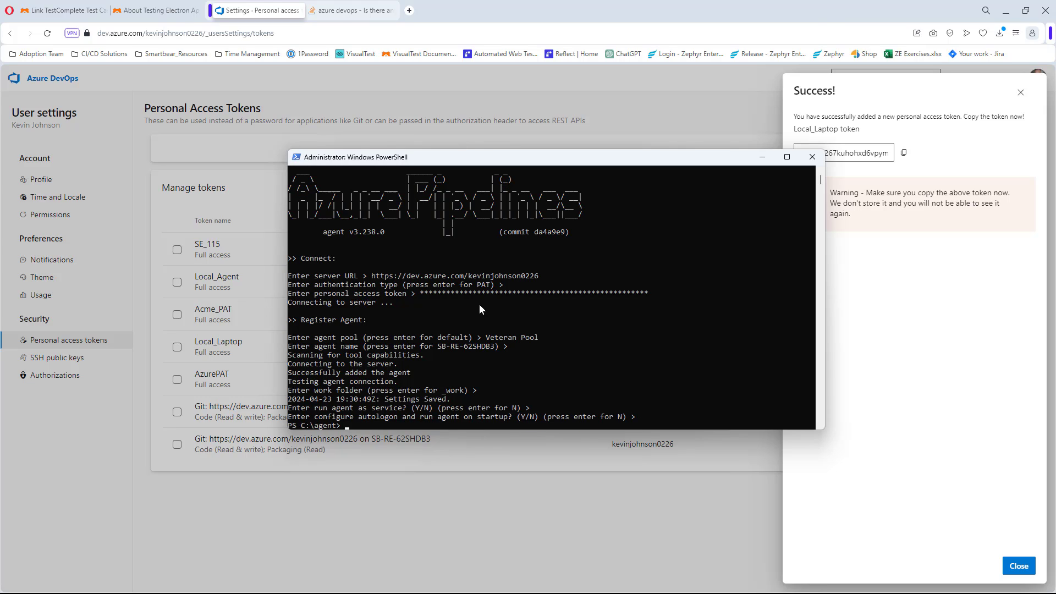
# - Clear the PowerShell console and start the agent with .\run.cmd
pyautogui.write('cls')
pyautogui.press('Return')
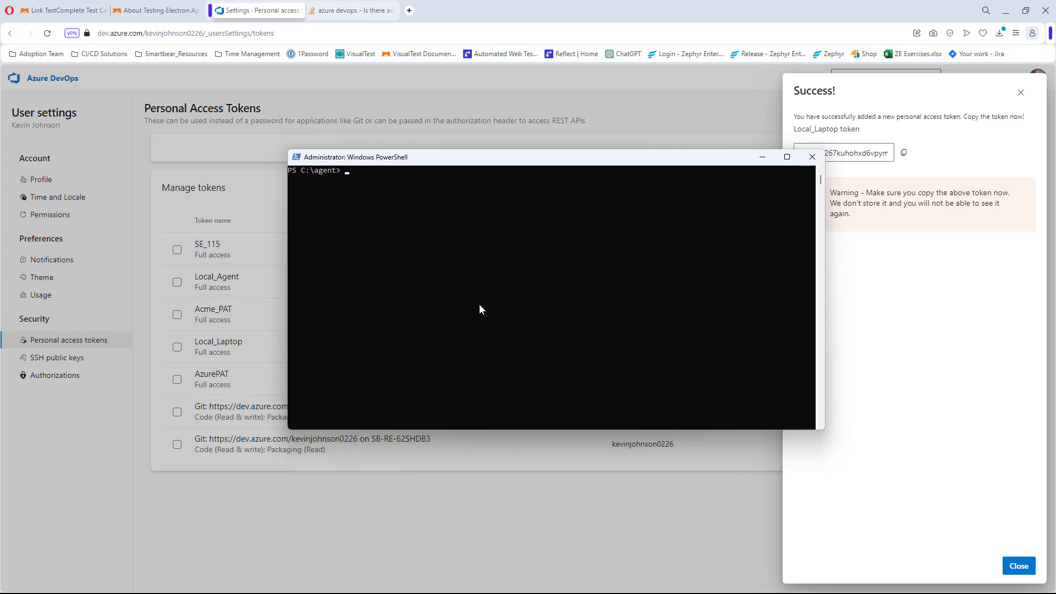
pyautogui.write('.\run.cmd')
pyautogui.press('Return')
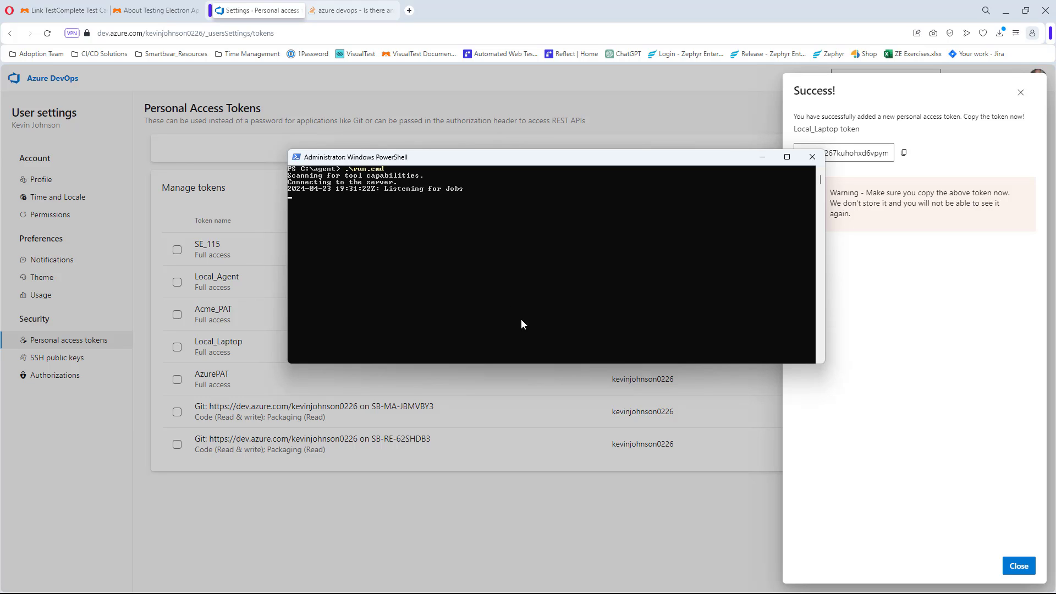
# - Switch to Azure DevOps and view the agents of Veteran Pool in the Veteran_Outreach project settings
pyautogui.click(531, 504)
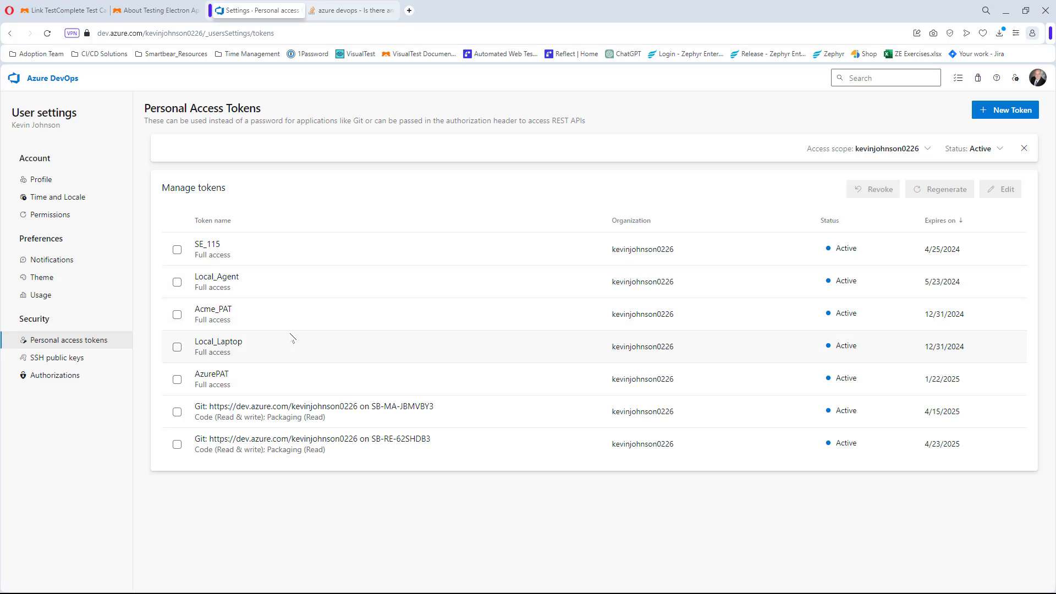
pyautogui.click(227, 344)
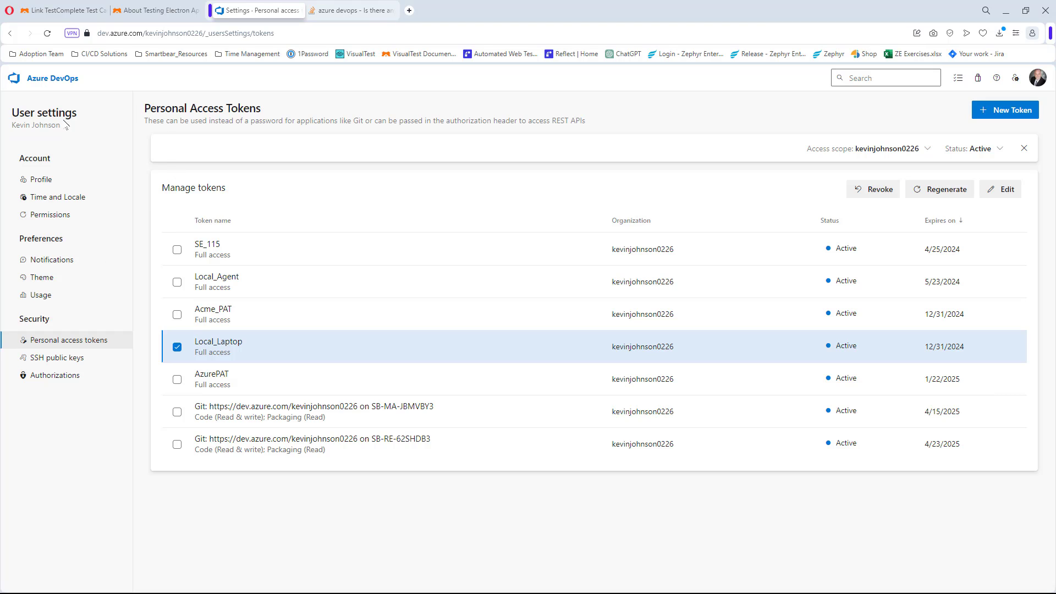
pyautogui.click(47, 81)
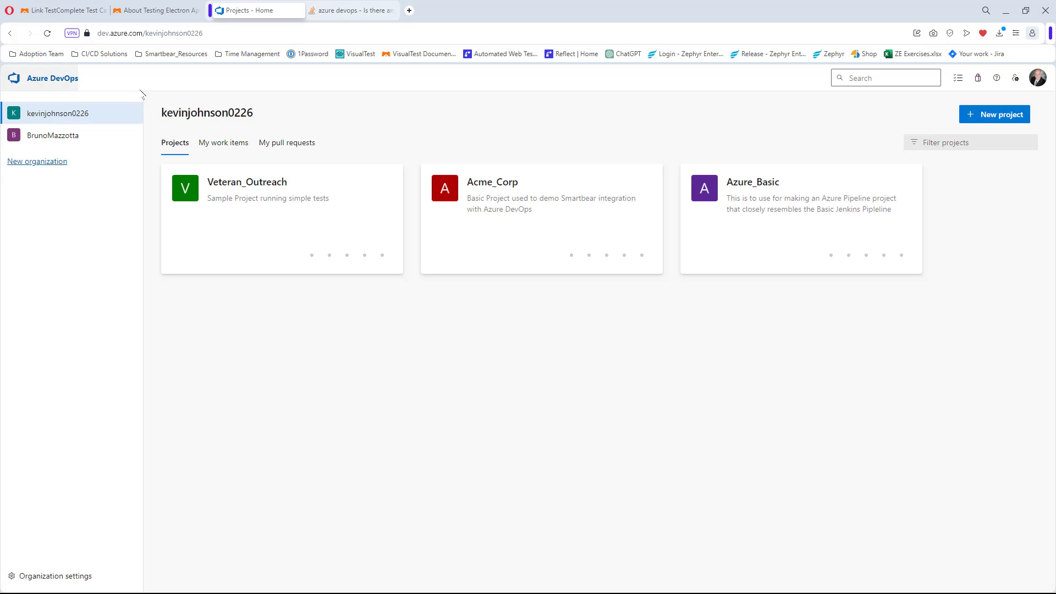
pyautogui.click(257, 189)
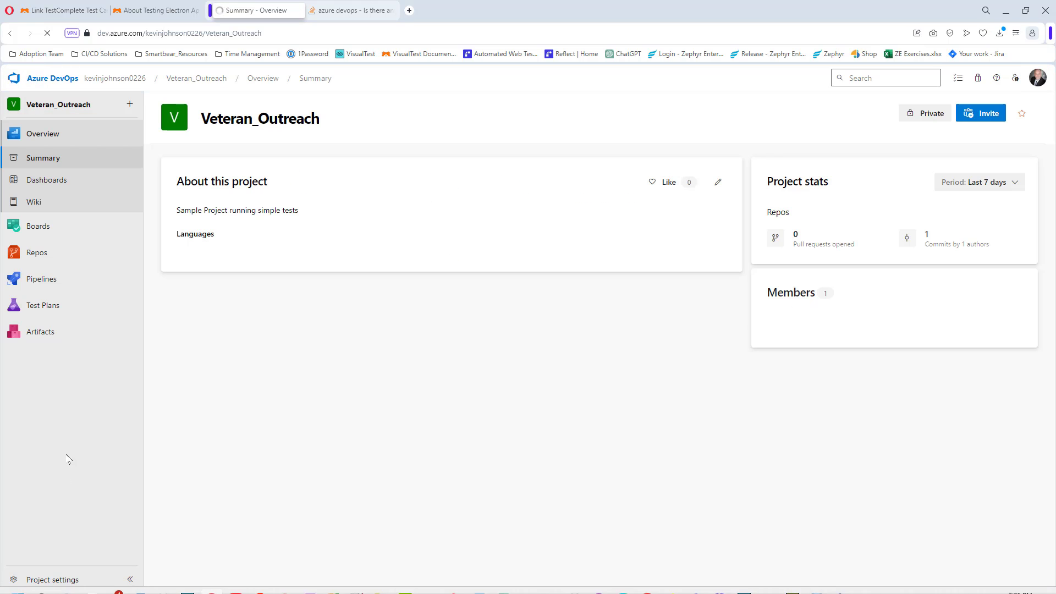
pyautogui.click(51, 579)
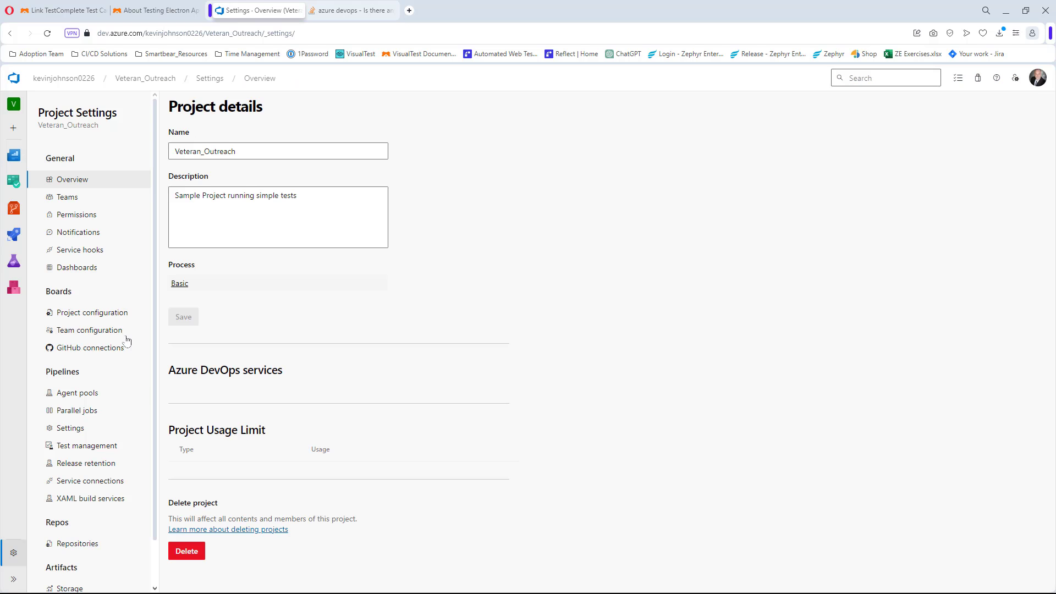
pyautogui.click(72, 394)
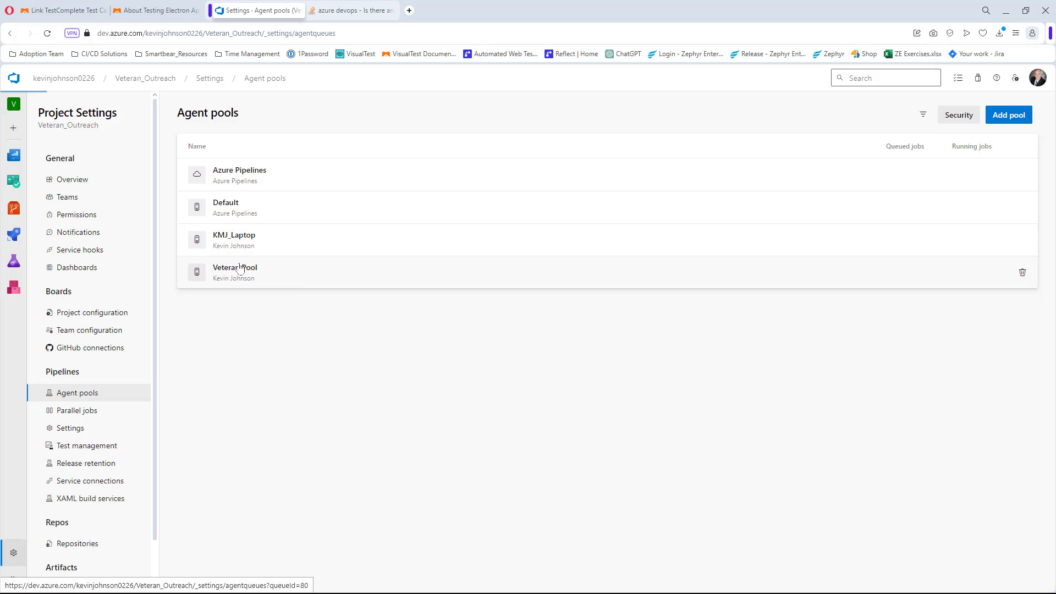
pyautogui.click(280, 266)
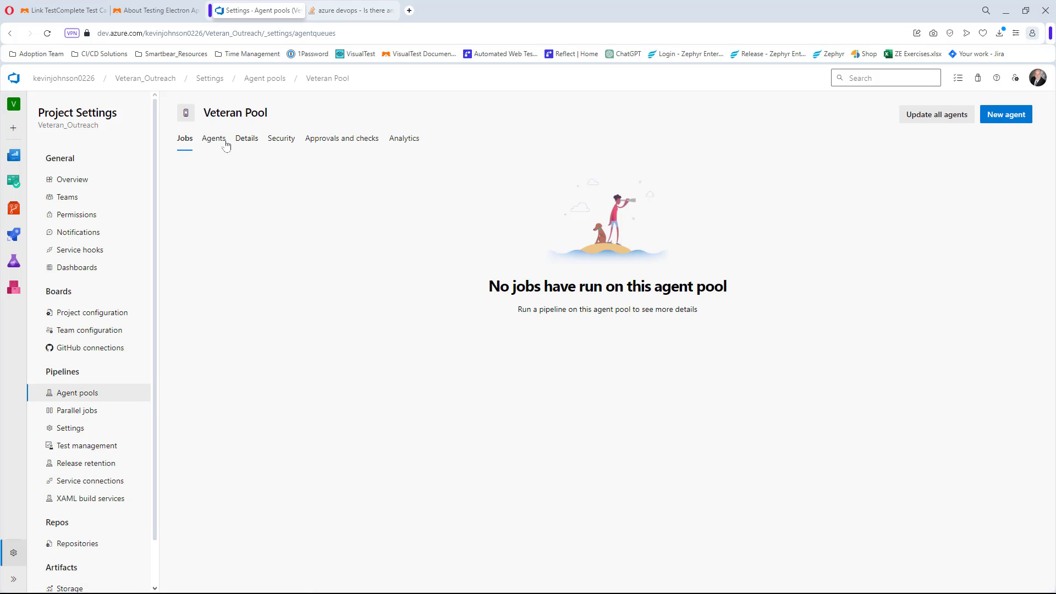
pyautogui.click(212, 140)
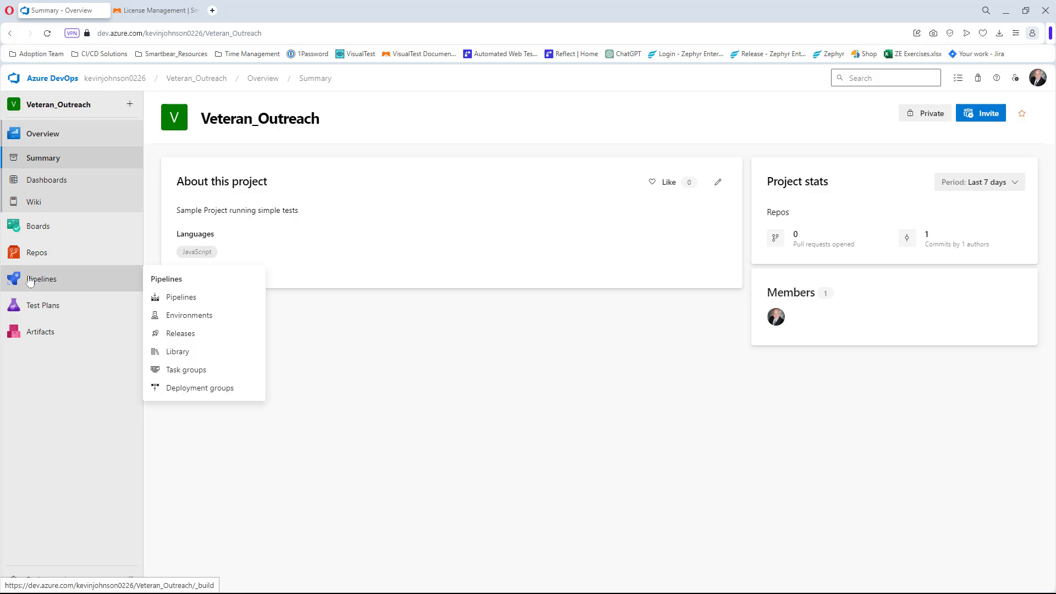
# - Start creating a pipeline in the Veteran_Outreach project using the classic editor instead of YAML
pyautogui.click(94, 278)
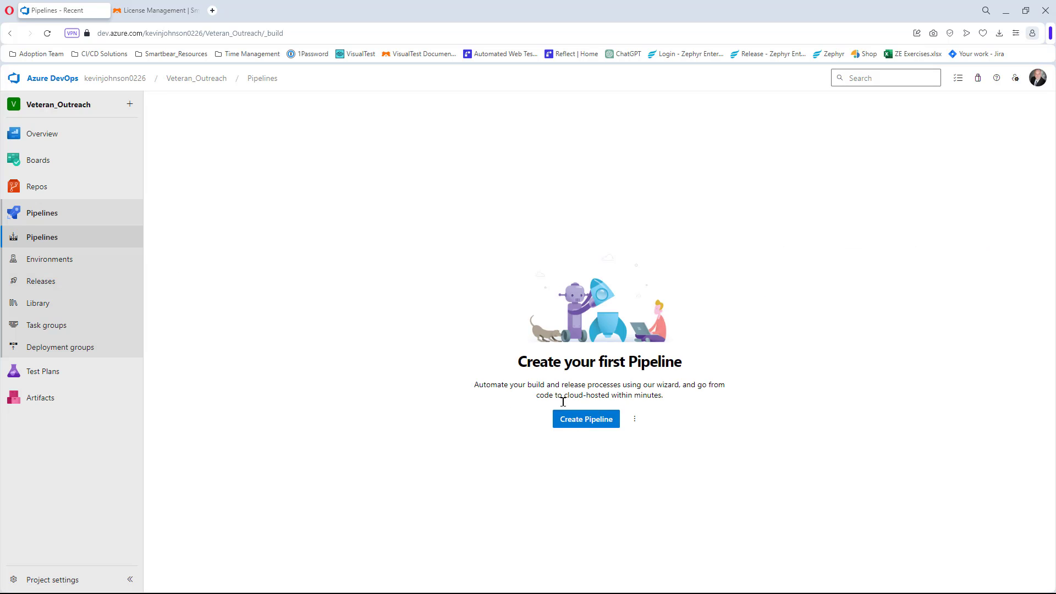
pyautogui.click(599, 423)
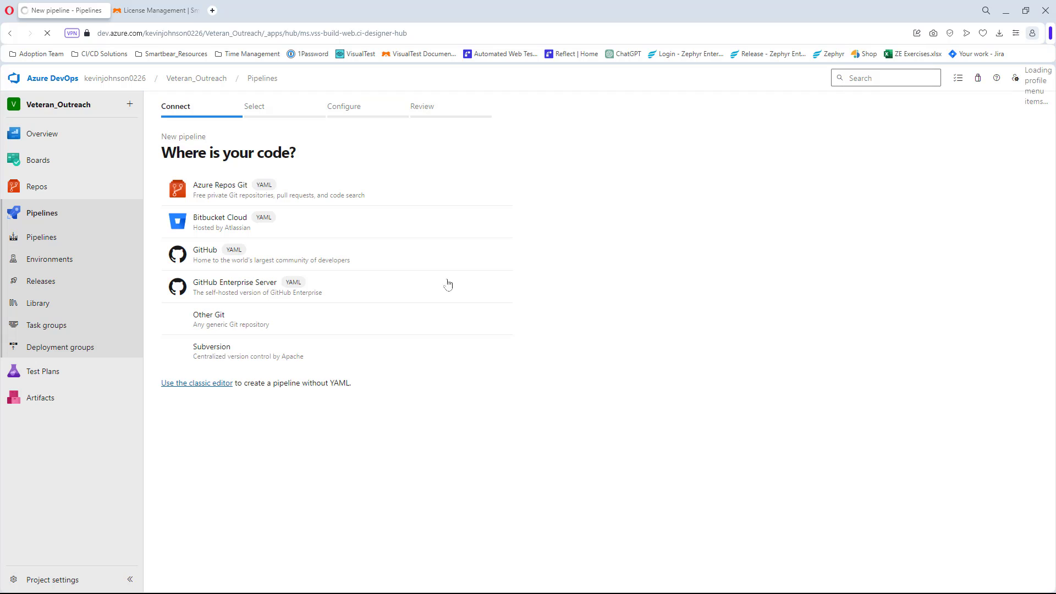
pyautogui.click(199, 385)
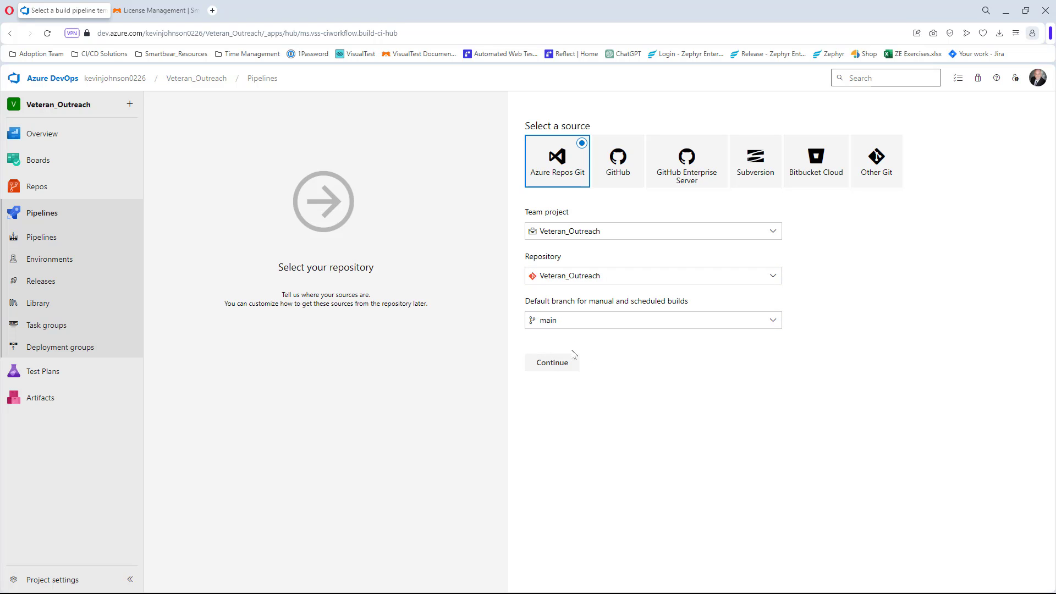
# - Accept the main branch of the Veteran_Outreach repository, start from an empty job, and set the agent pool to Veteran Pool
pyautogui.click(561, 369)
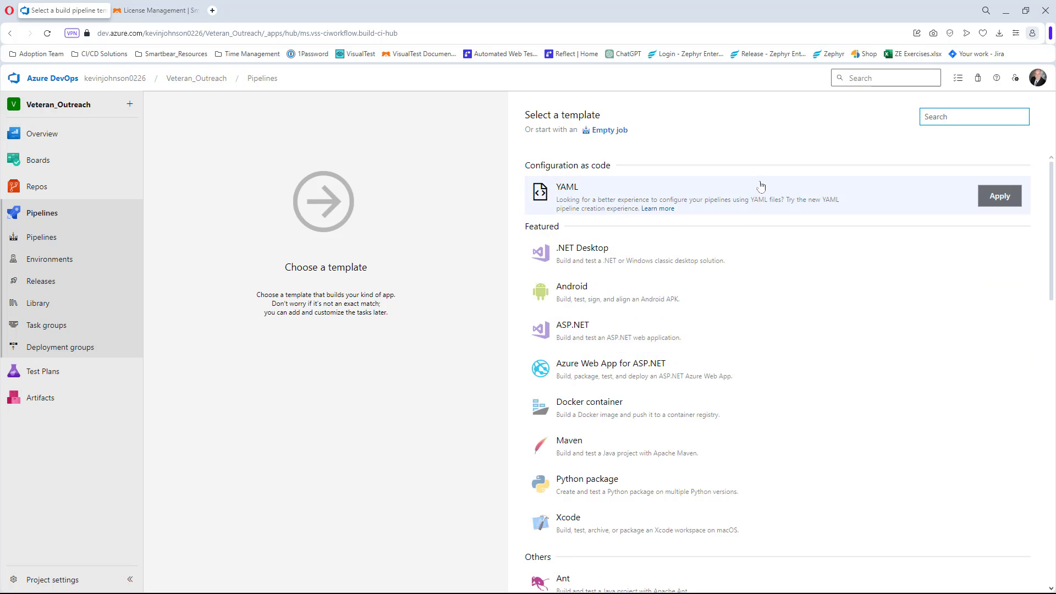
pyautogui.click(605, 132)
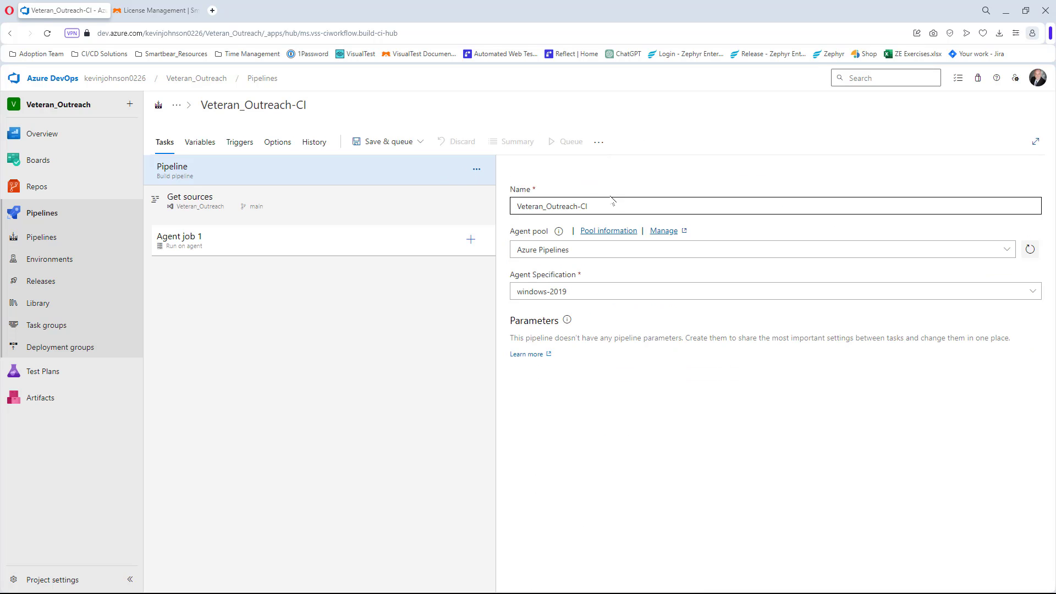
pyautogui.click(641, 293)
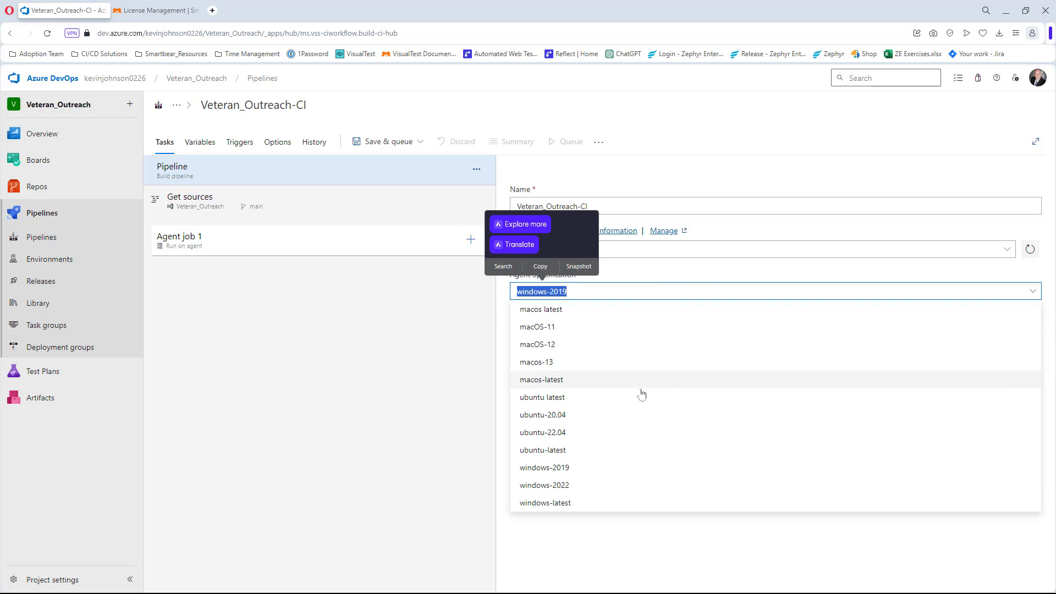
pyautogui.click(980, 247)
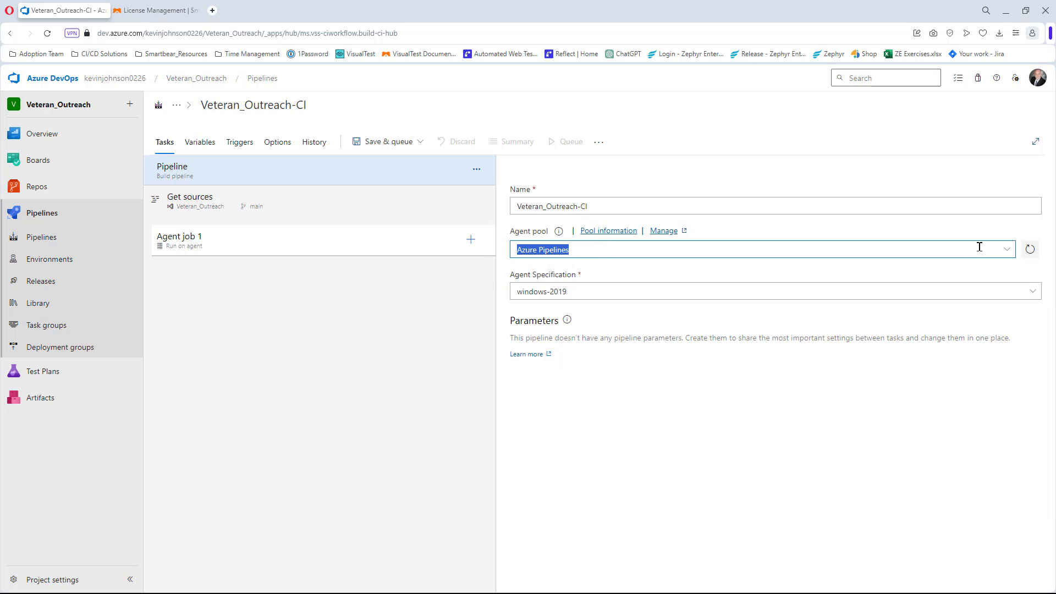
pyautogui.click(1007, 251)
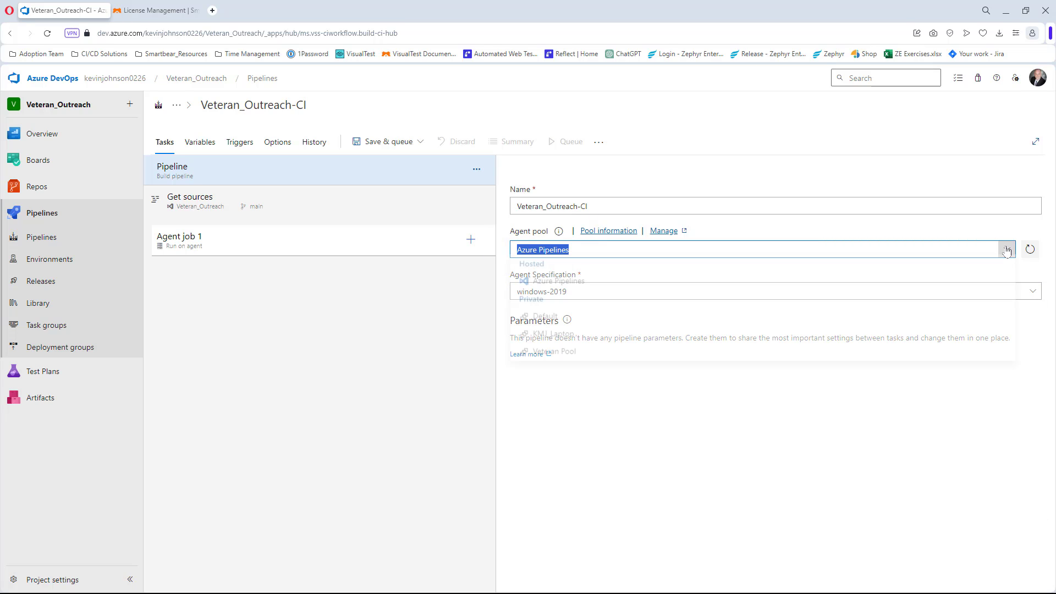
pyautogui.click(601, 358)
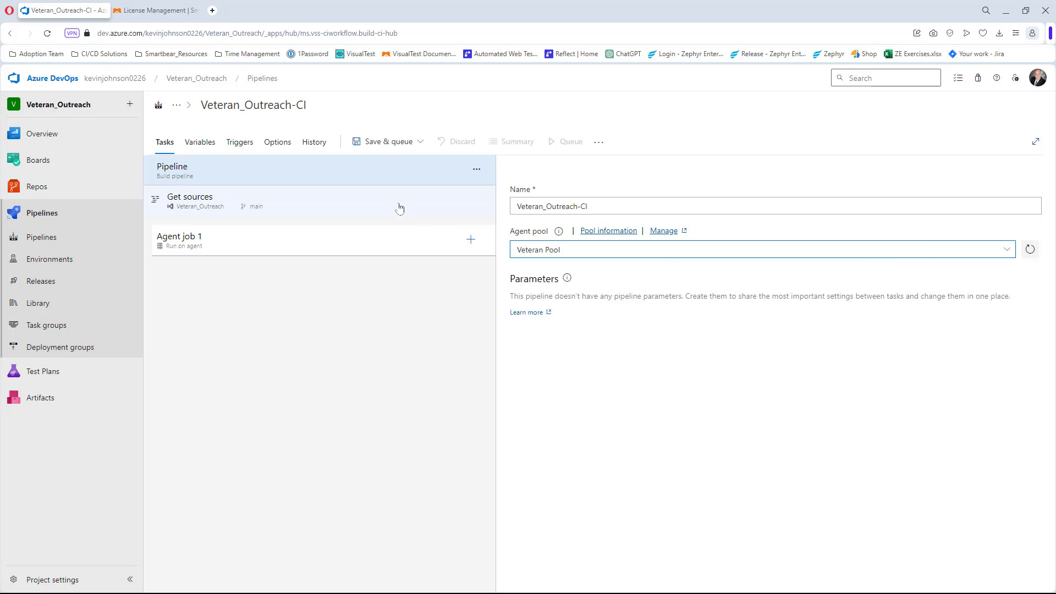
# - Rename the pipeline First Pipe and open its Get sources settings
pyautogui.tripleClick(617, 205)
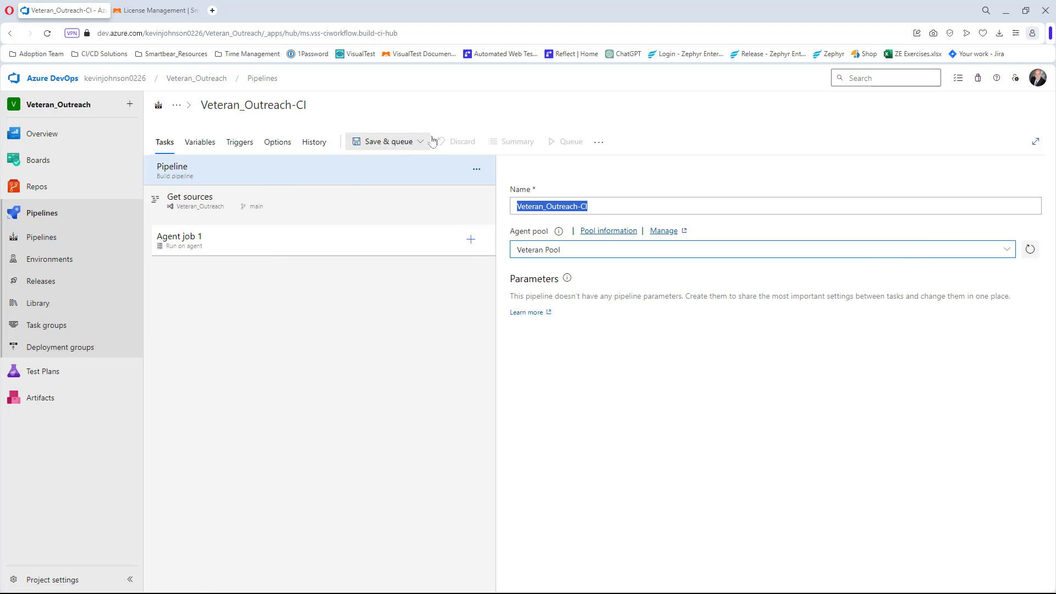
pyautogui.write('F')
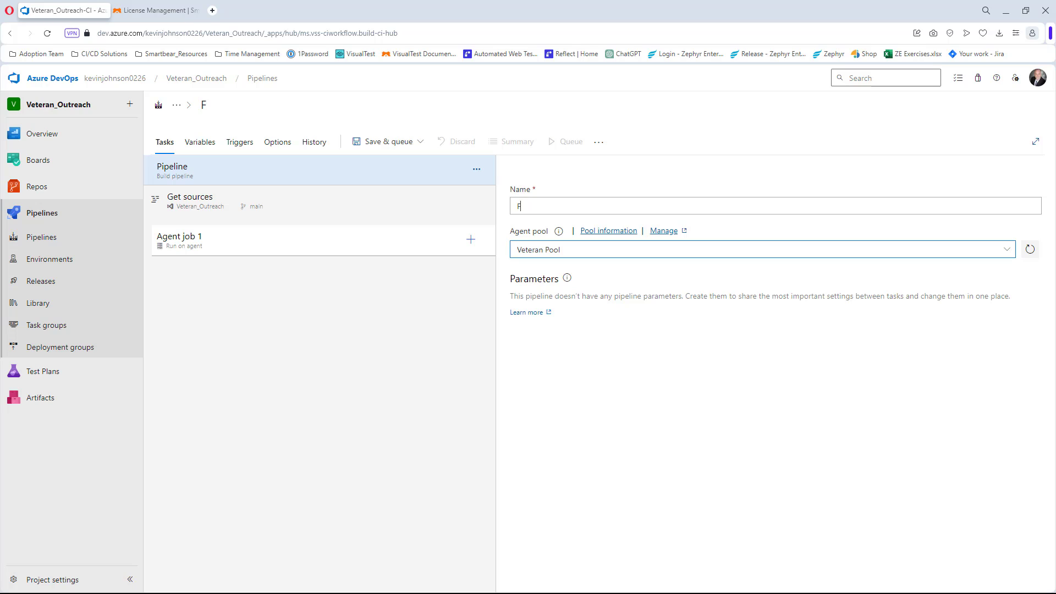
pyautogui.write('irst Pipe')
pyautogui.click(307, 213)
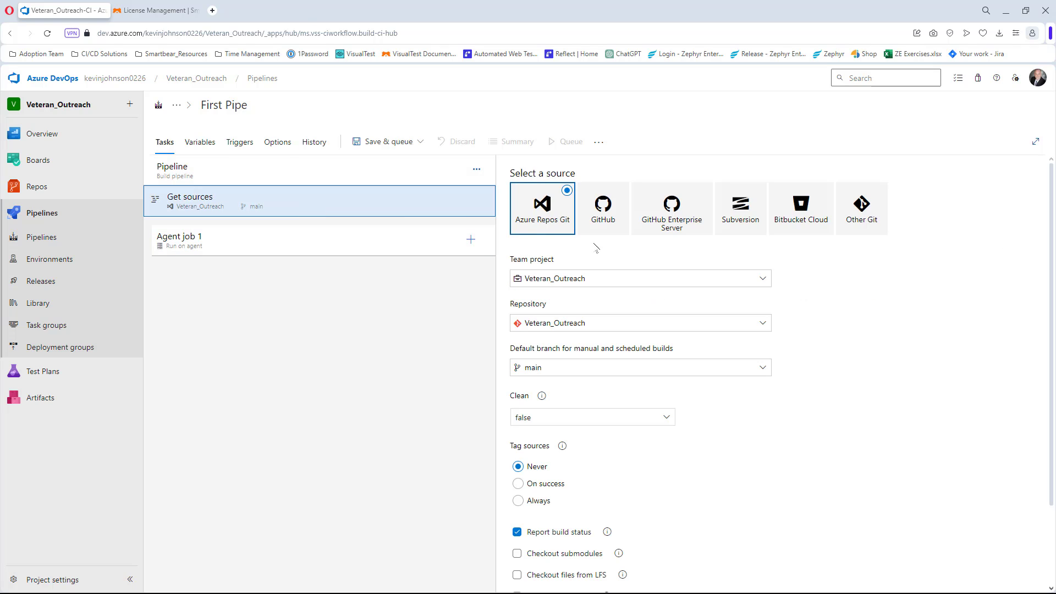
# - Add the Visual Studio test platform installer and Visual Studio Test tasks to Agent job 1
pyautogui.click(271, 231)
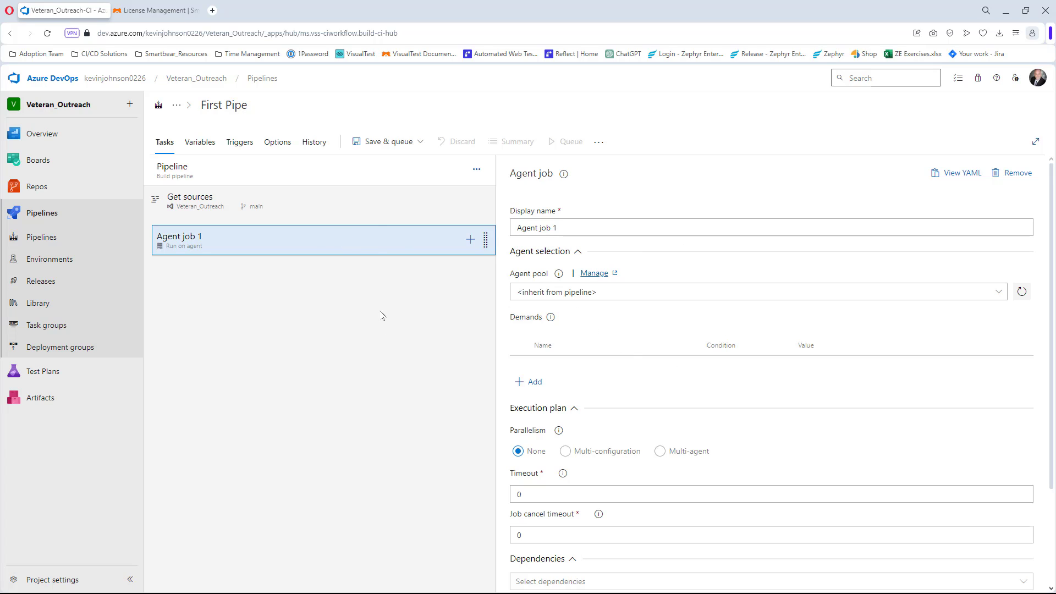
pyautogui.click(470, 240)
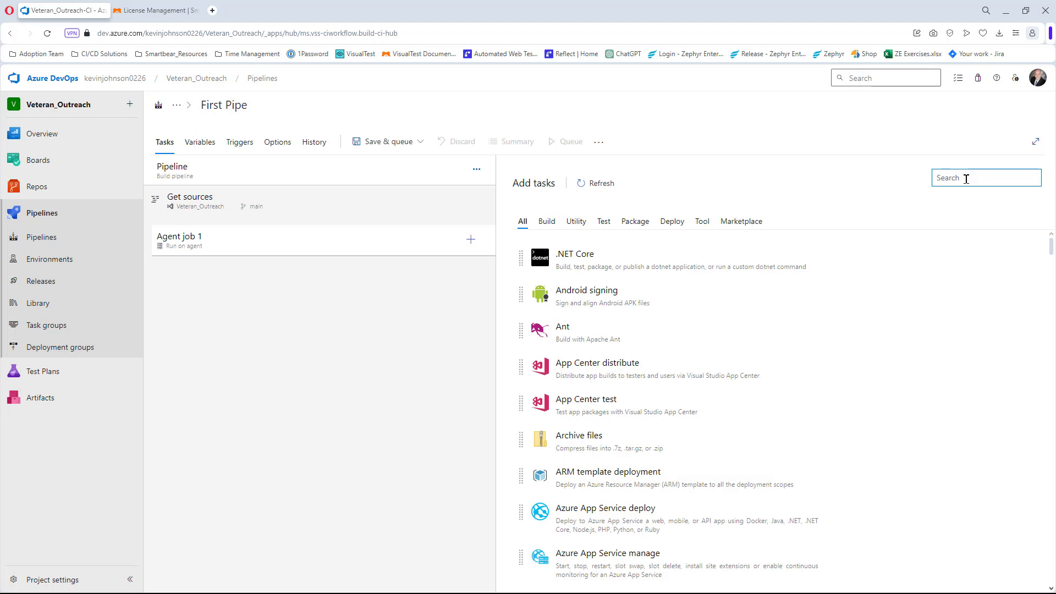
pyautogui.write('VS')
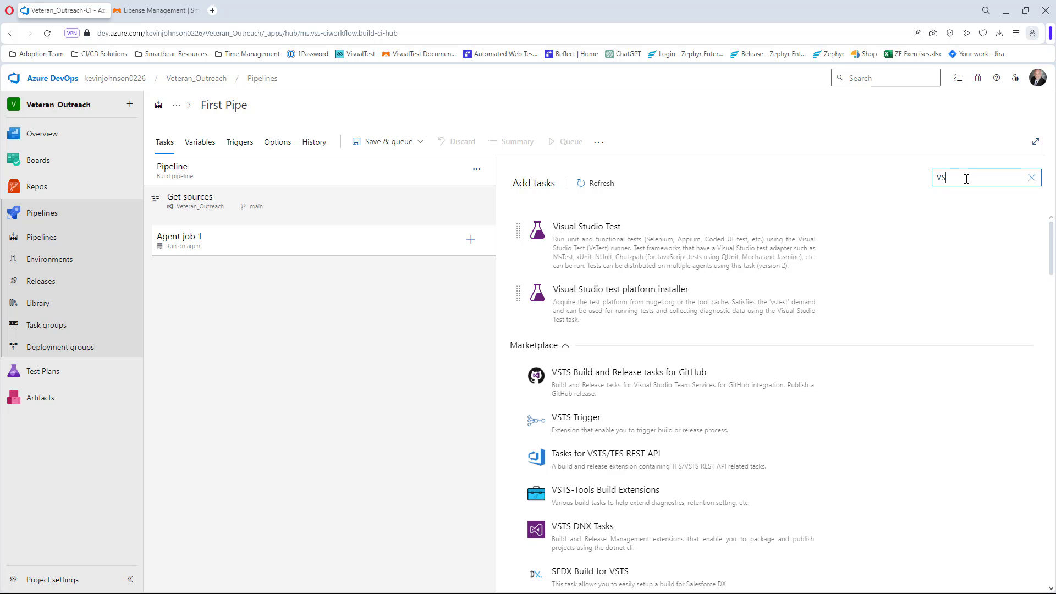
pyautogui.click(630, 295)
pyautogui.click(972, 294)
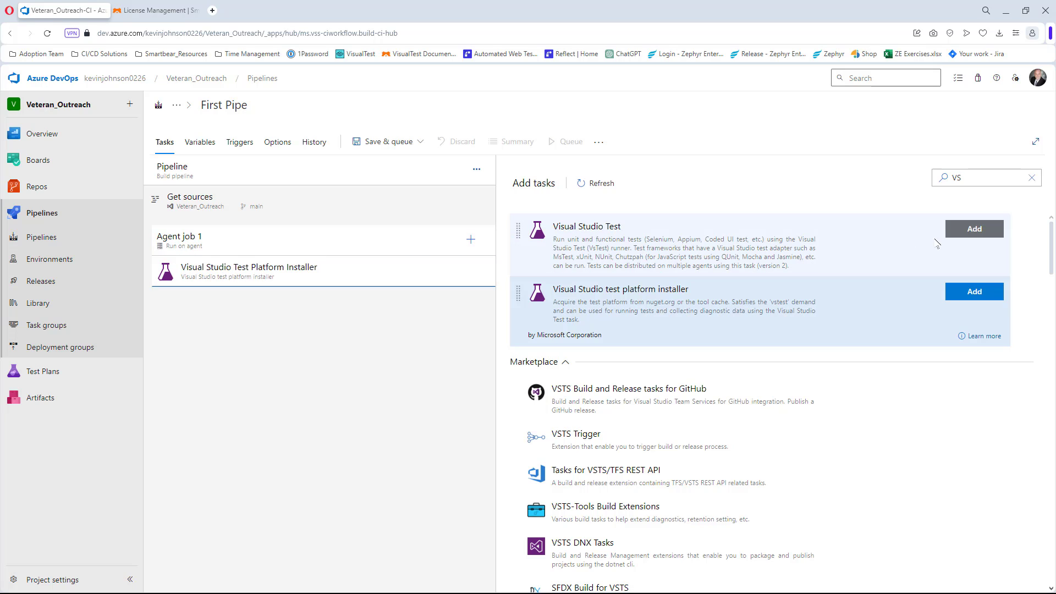
pyautogui.click(984, 234)
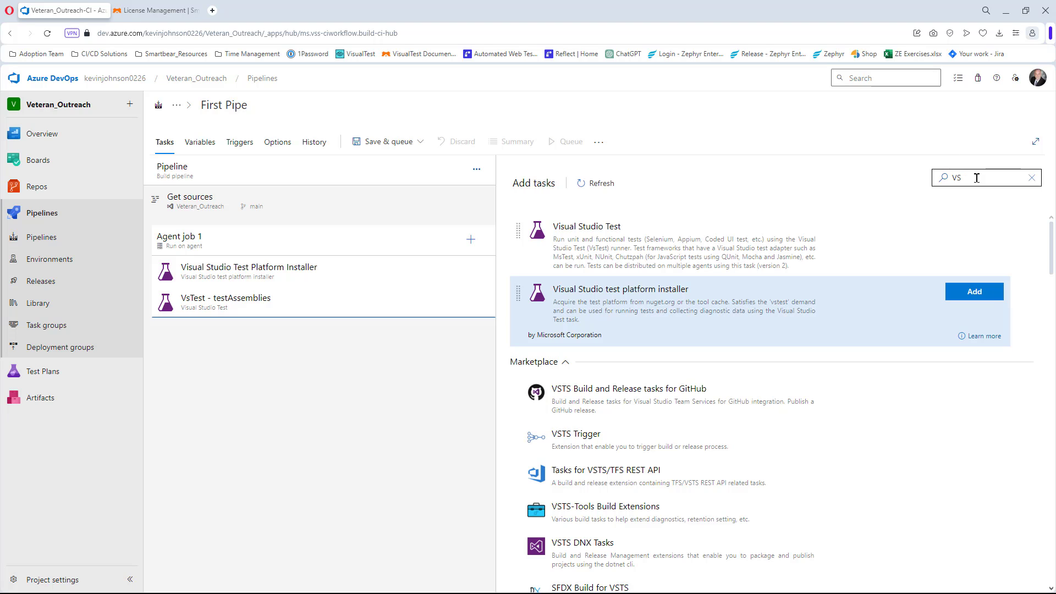
# - Add the Enable support for TestComplete tests task to Agent job 1 and place it directly before the VsTest task
pyautogui.click(1020, 171)
pyautogui.write('TestE')
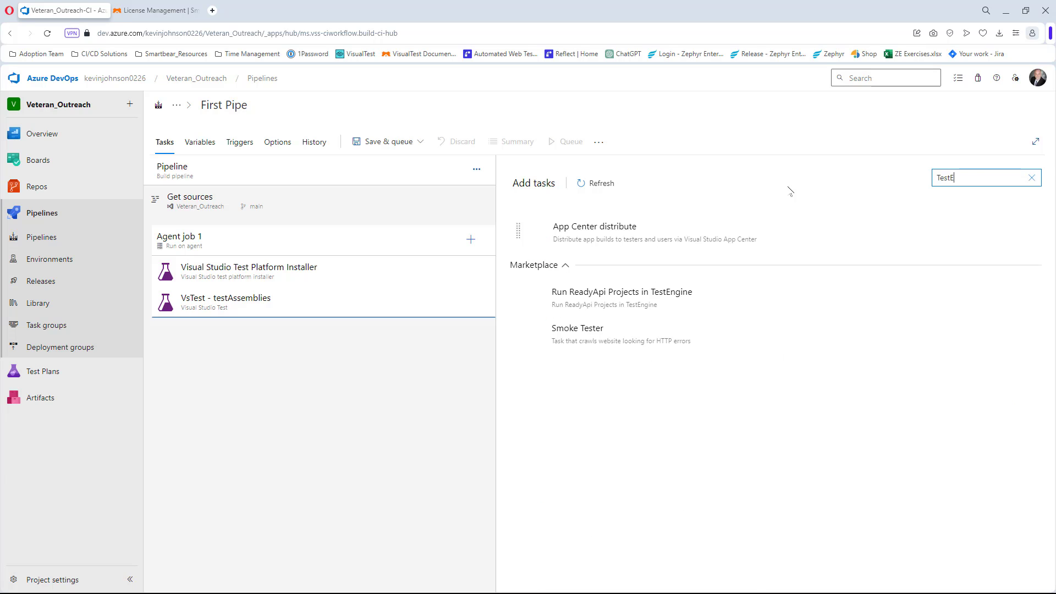
pyautogui.press('BackSpace')
pyautogui.write('ST')
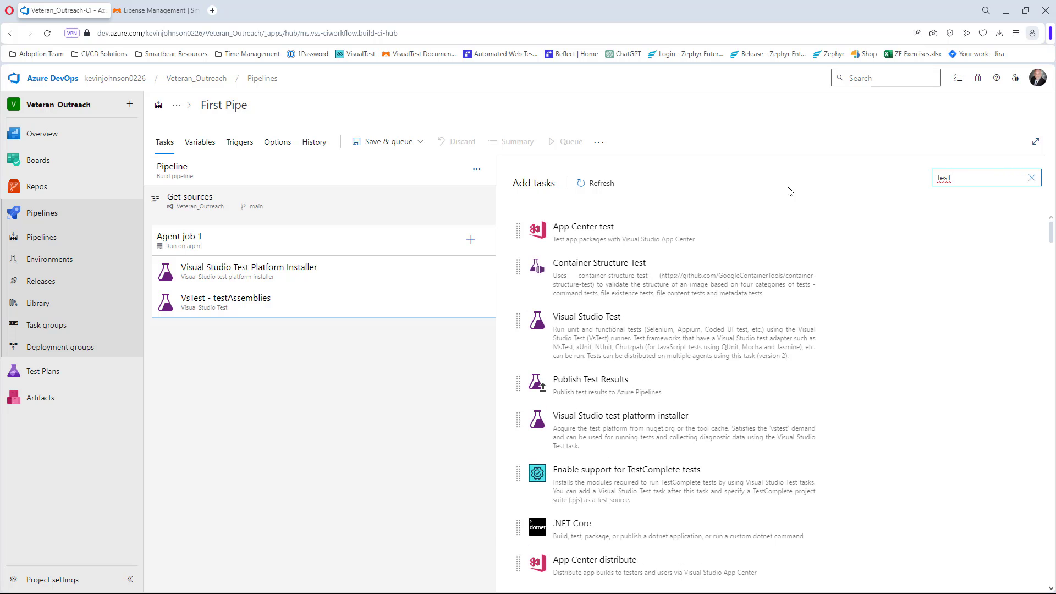
pyautogui.write('COM')
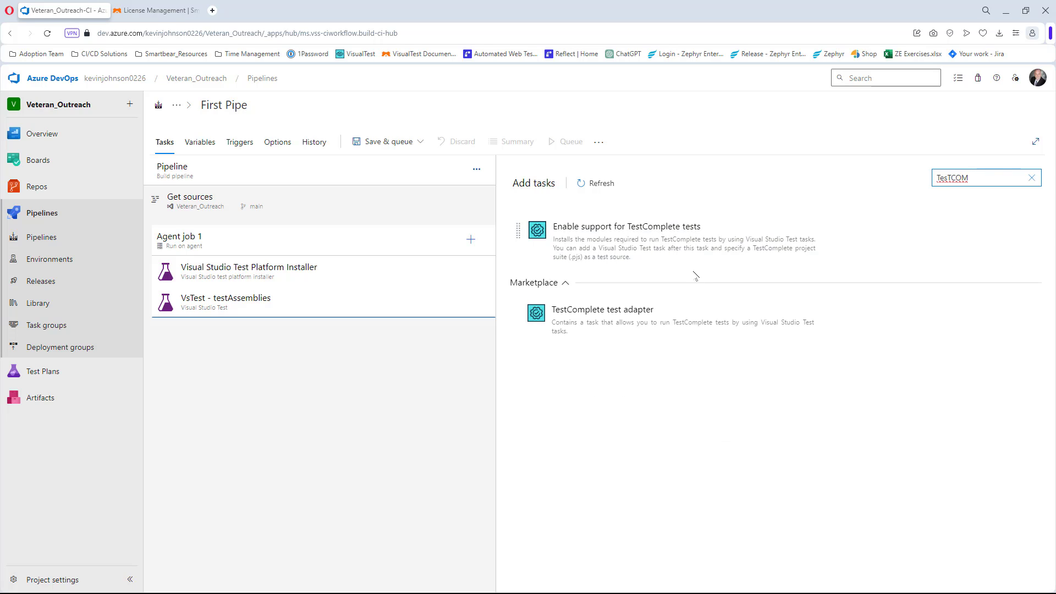
pyautogui.moveTo(717, 240)
pyautogui.moveTo(626, 313)
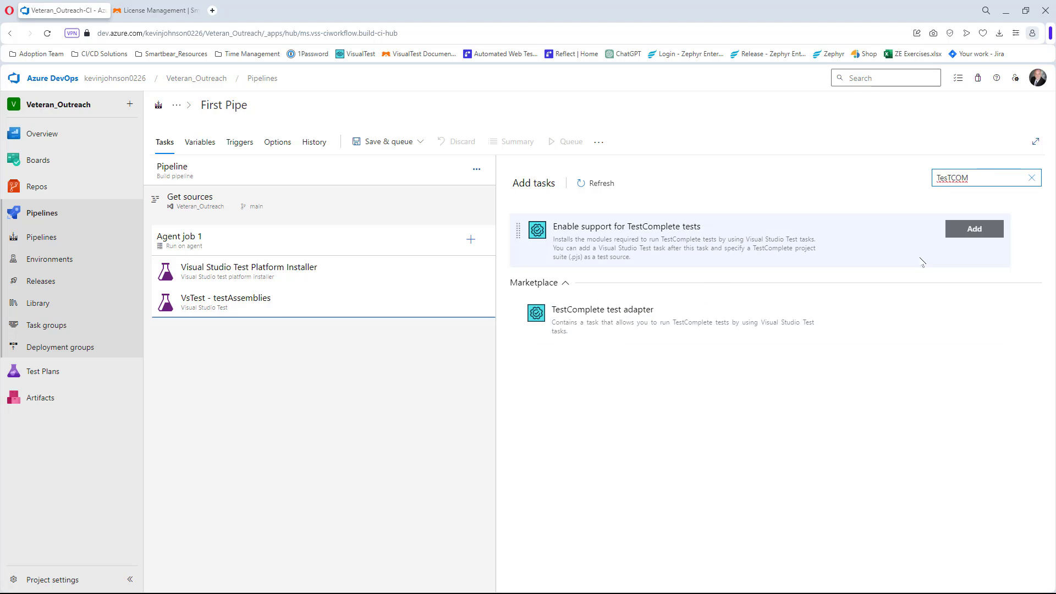
pyautogui.moveTo(970, 254)
pyautogui.click(972, 230)
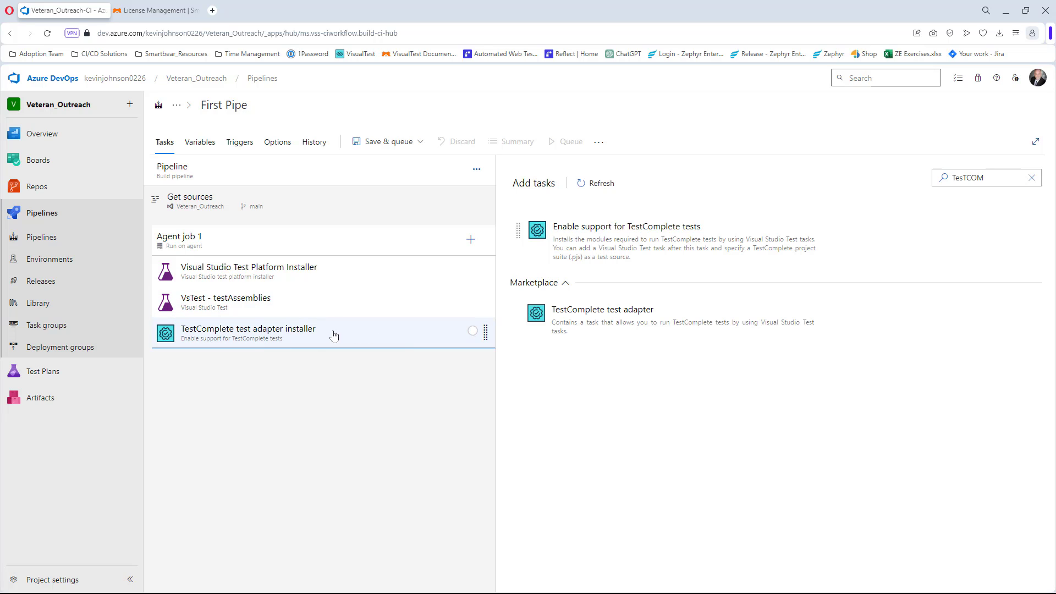
pyautogui.click(278, 340)
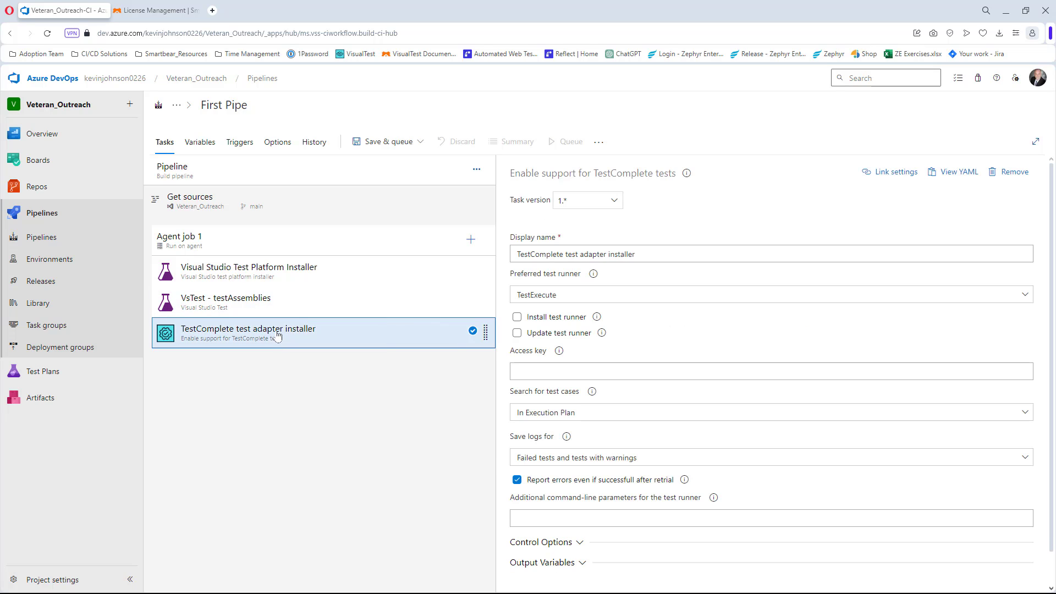
pyautogui.moveTo(277, 340); pyautogui.dragTo(285, 300)
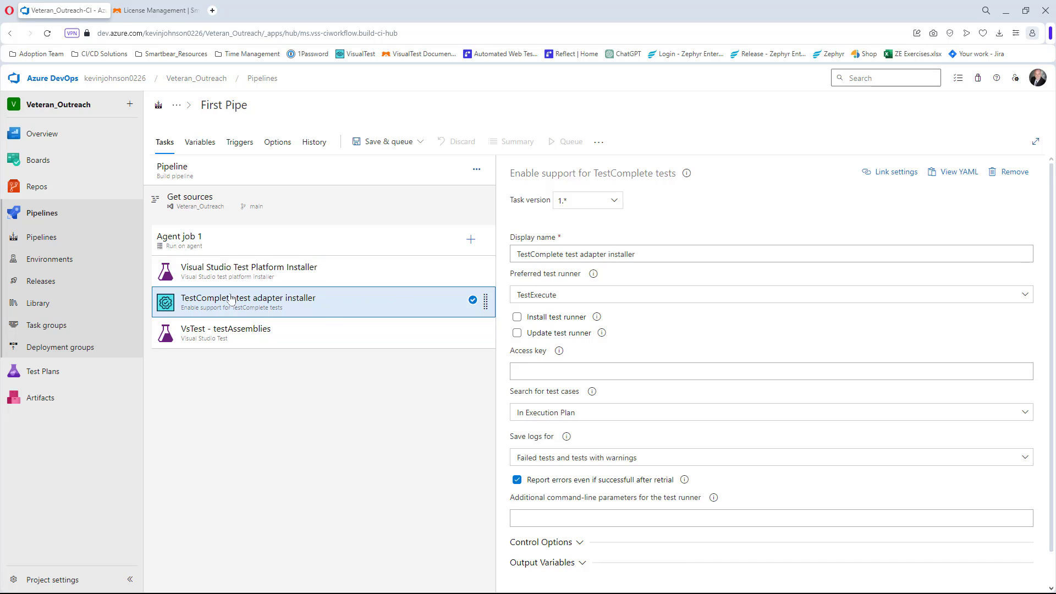
# - Review the Visual Studio Test Platform Installer settings, and open the access key setting of the TestComplete test adapter installer
pyautogui.click(283, 278)
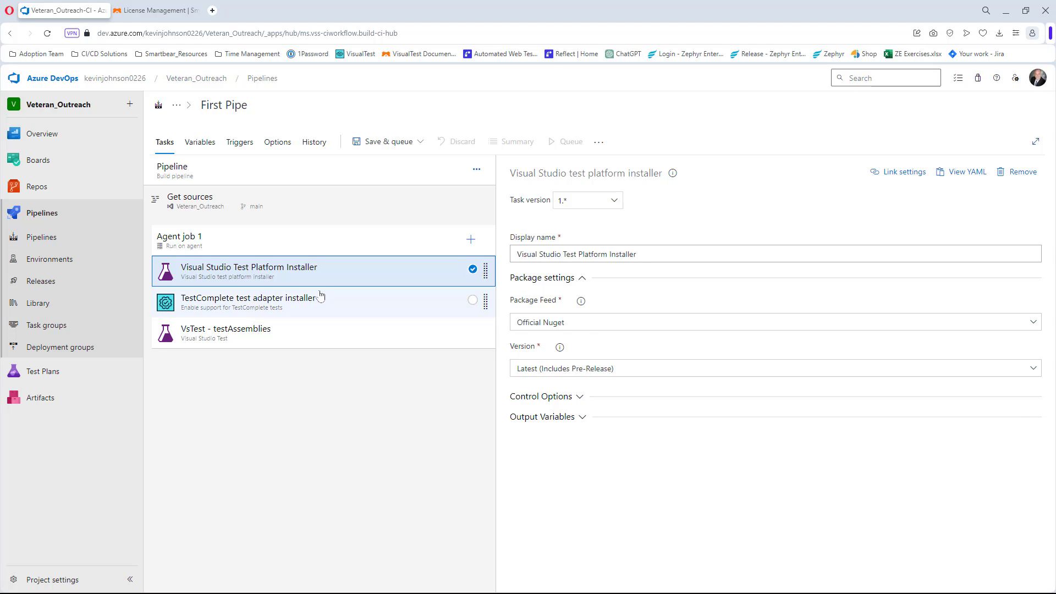
pyautogui.click(322, 297)
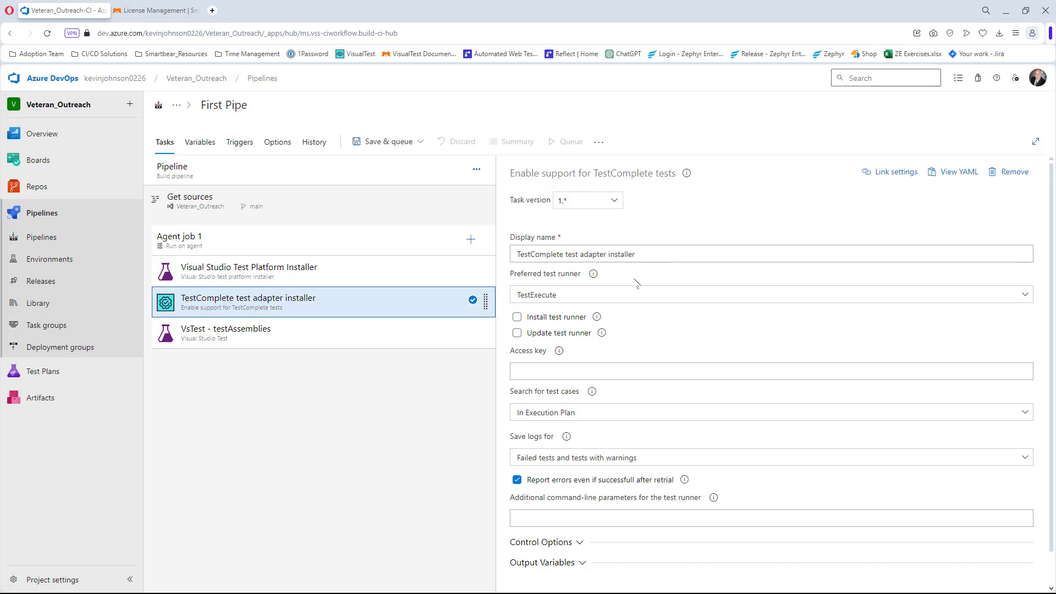
pyautogui.click(547, 370)
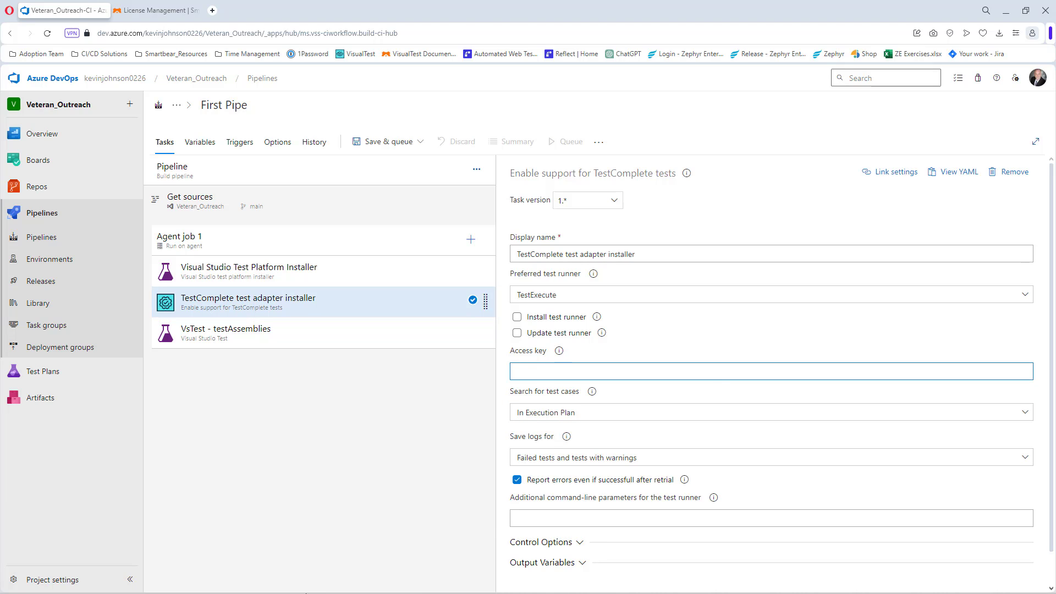
# - Switch to TestComplete, open SmartBear License Management from the account details, and keep only one License Management page open
pyautogui.moveTo(305, 593)
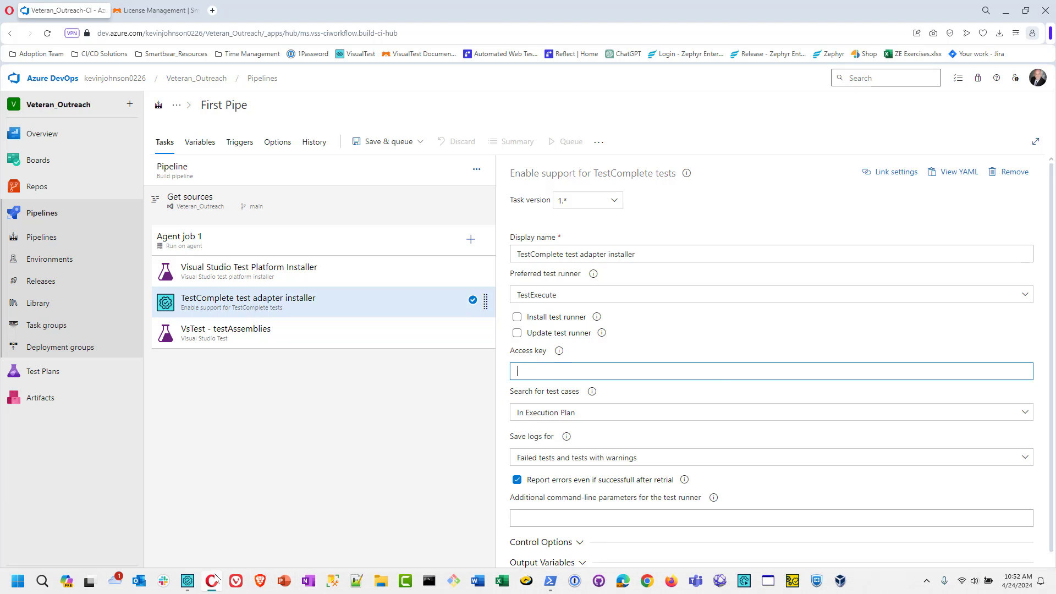
pyautogui.click(188, 581)
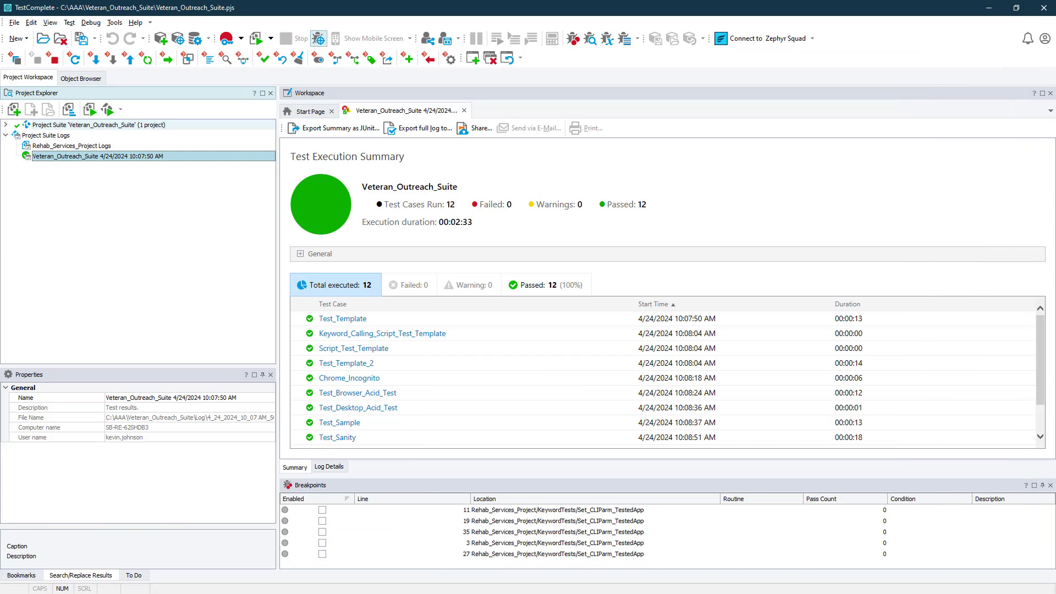
pyautogui.click(1044, 39)
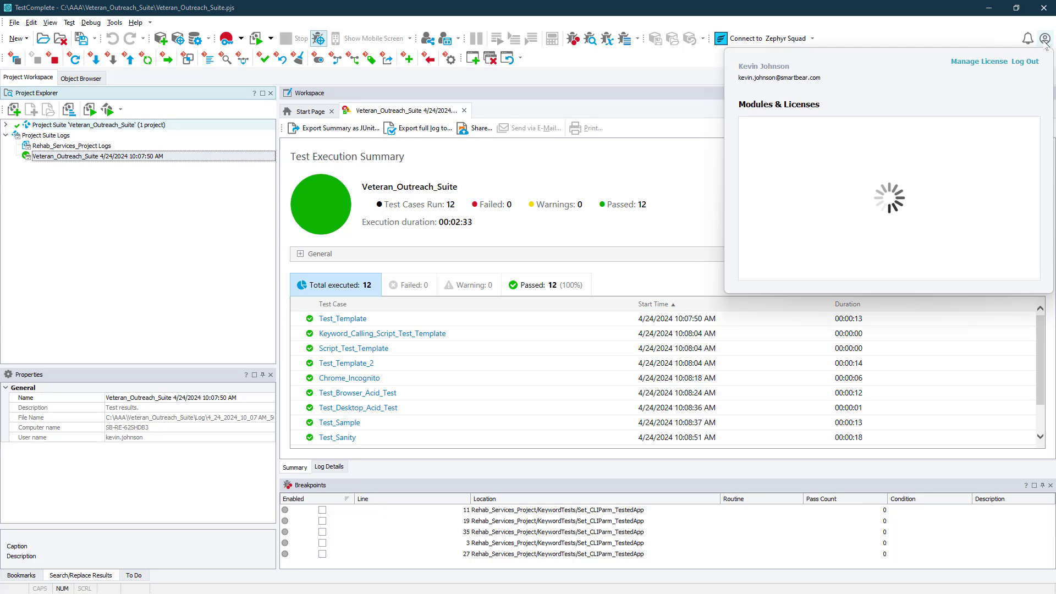
pyautogui.click(982, 63)
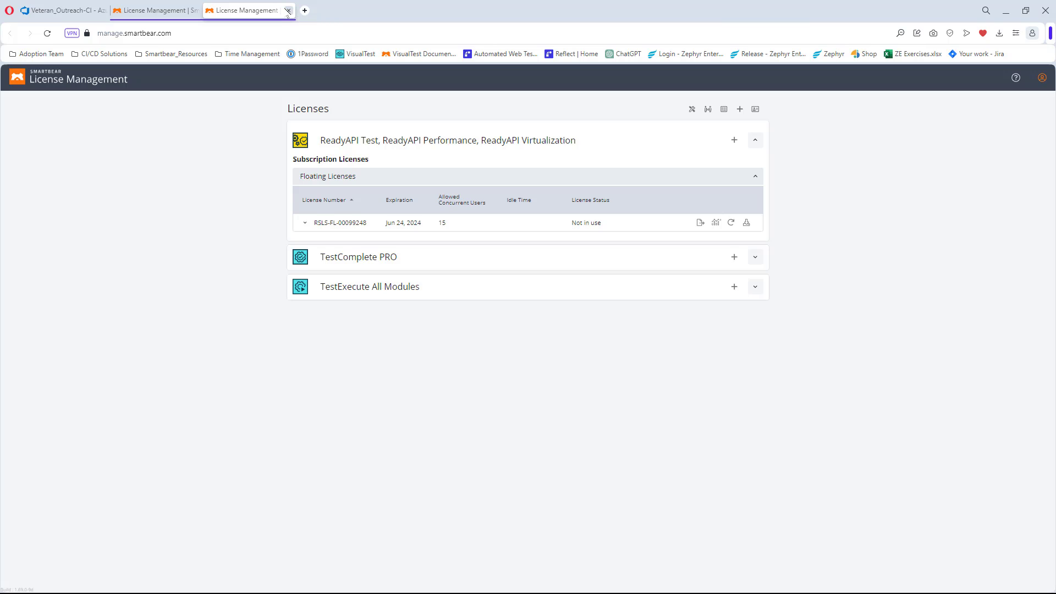
pyautogui.click(287, 11)
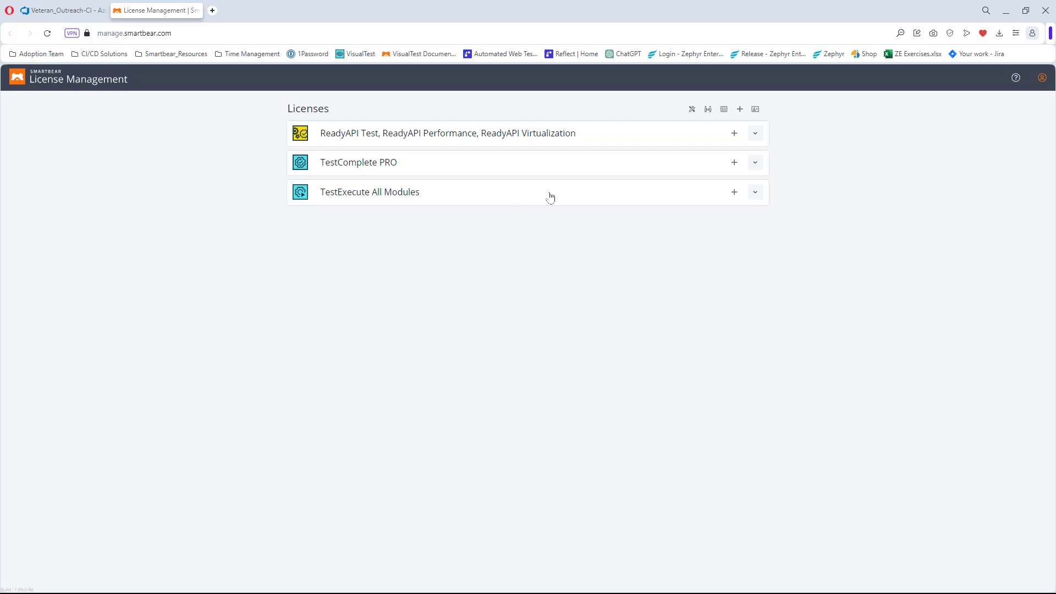
# - Copy the access key from the License Management settings and paste it into the TestComplete test adapter installer task in Azure DevOps
pyautogui.click(1042, 80)
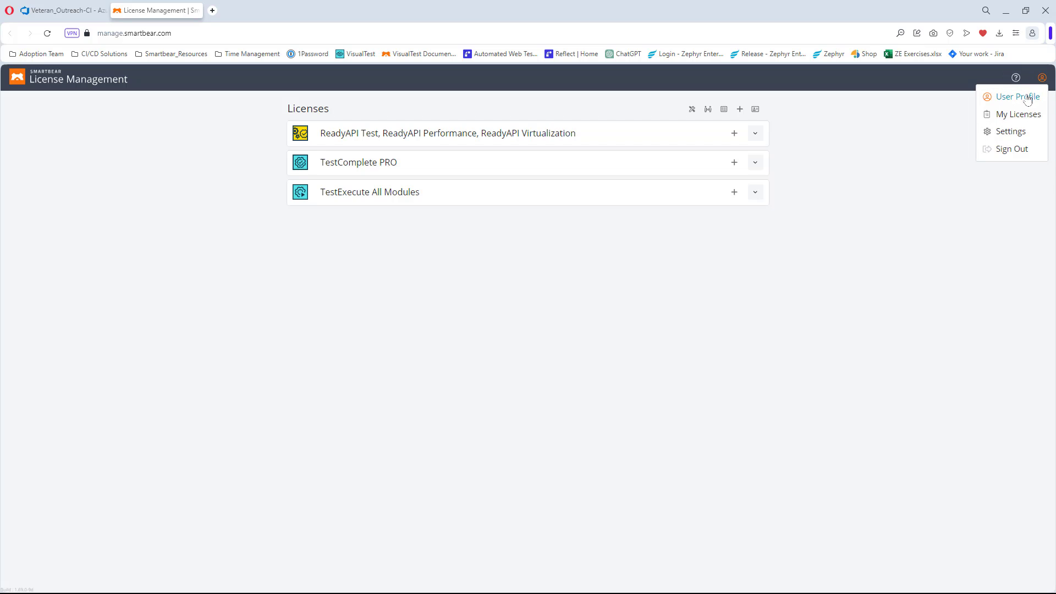
pyautogui.click(1013, 132)
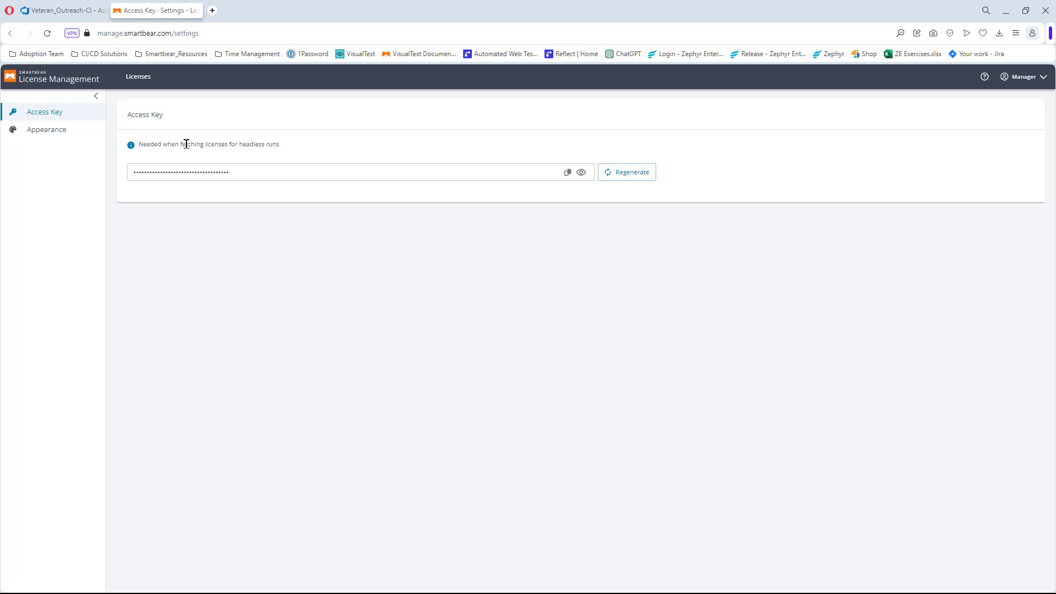
pyautogui.click(568, 174)
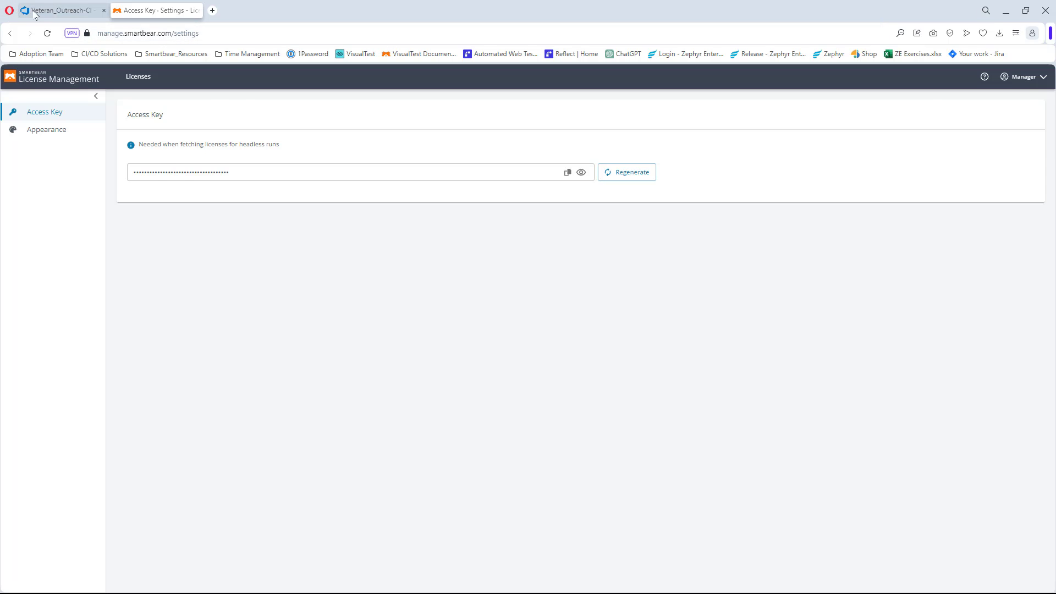
pyautogui.click(63, 12)
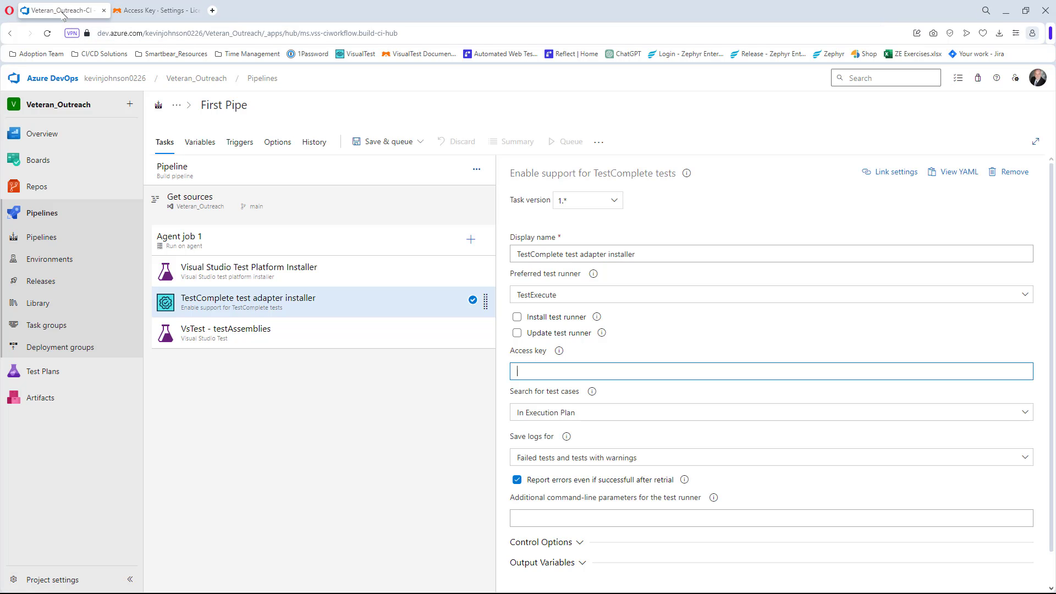
pyautogui.rightClick(524, 370)
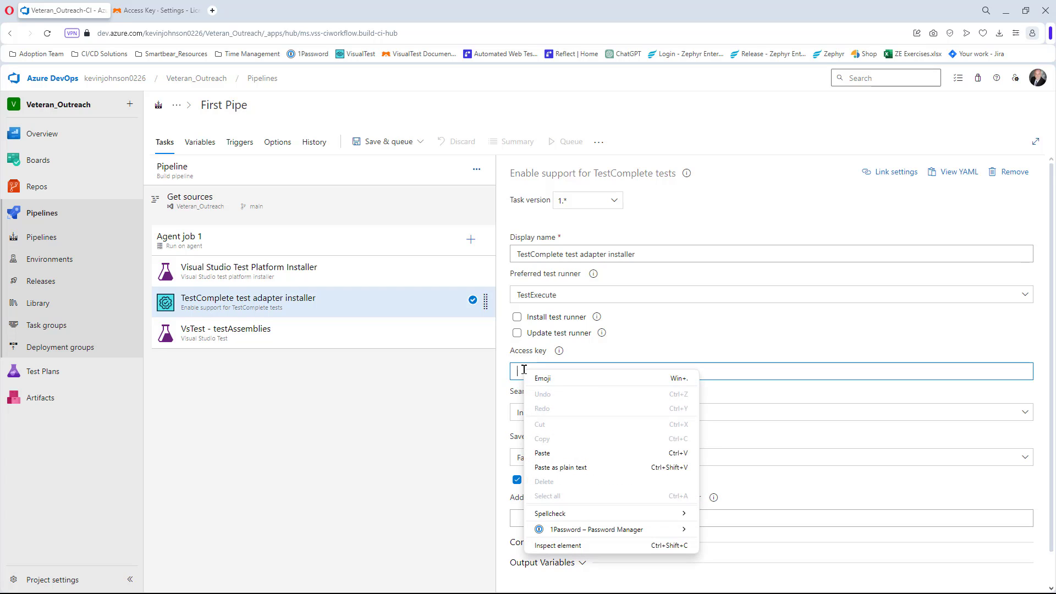
pyautogui.click(540, 453)
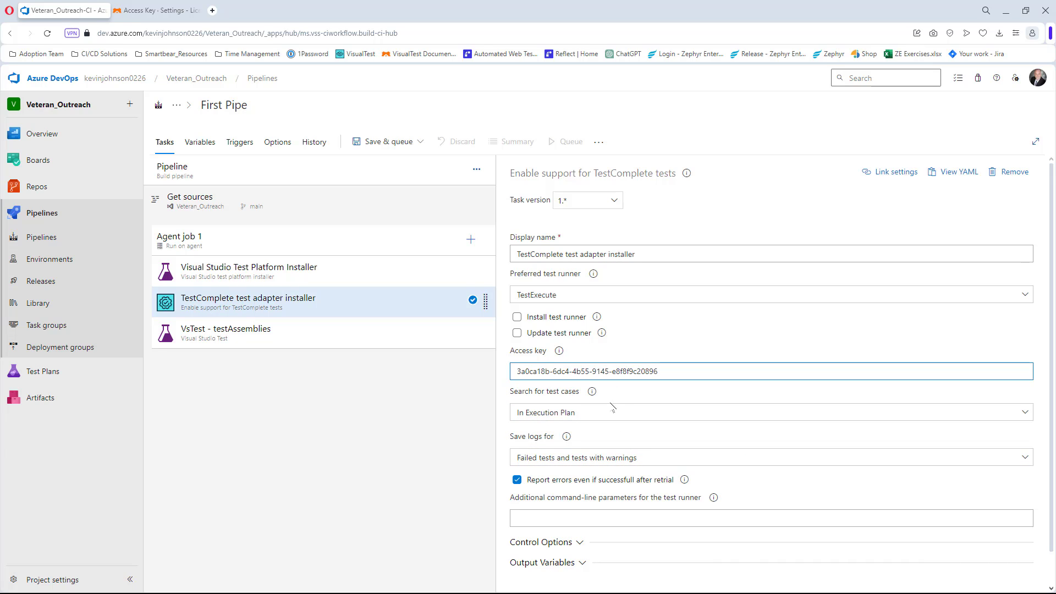
# - Set the TestComplete test adapter installer to save logs for All tests, keeping the test case search at In Execution Plan
pyautogui.click(664, 458)
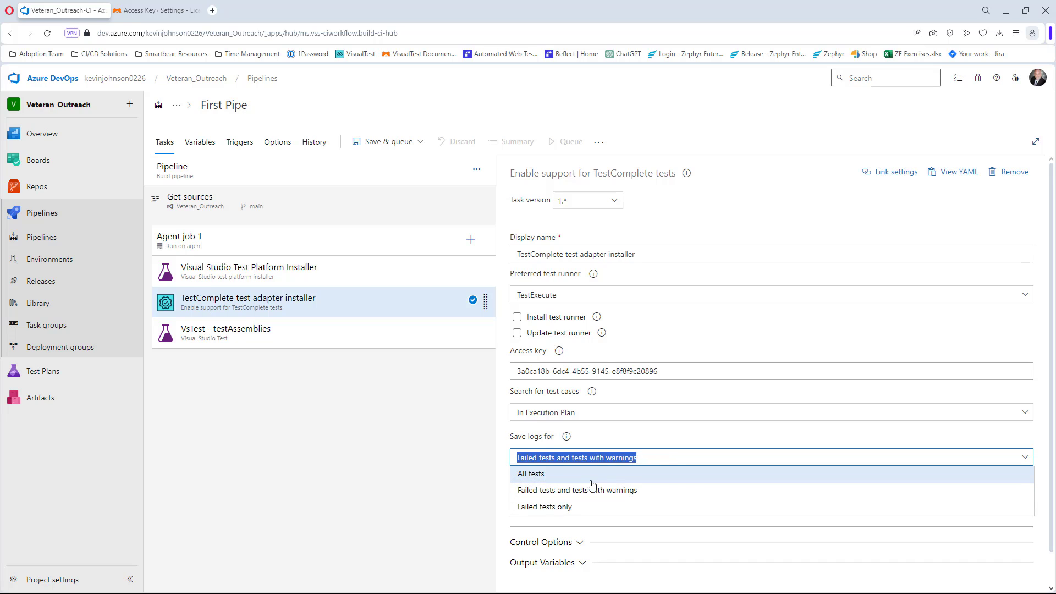
pyautogui.click(592, 481)
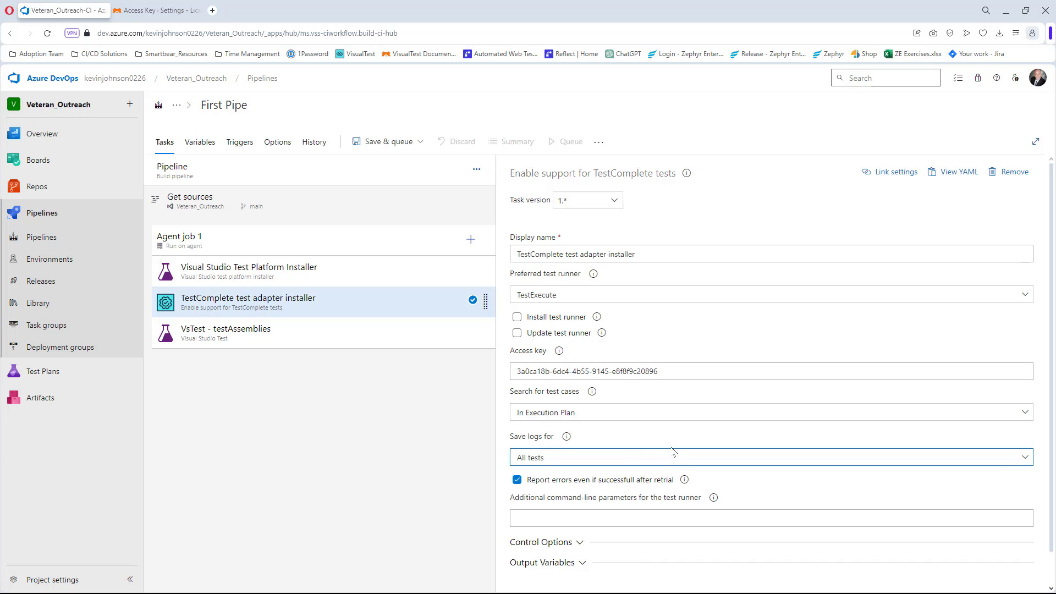
pyautogui.click(616, 416)
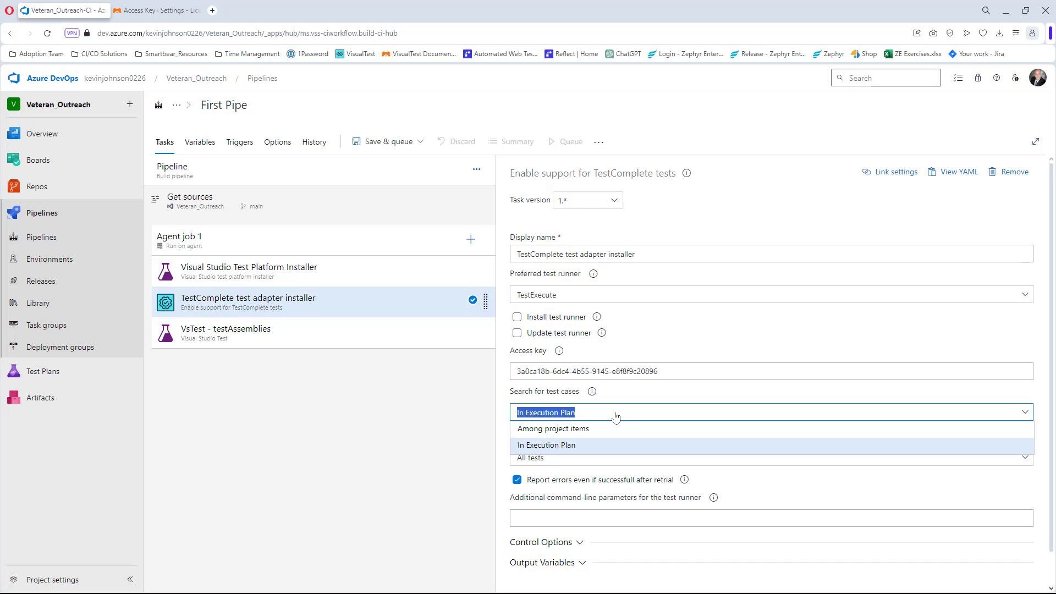
pyautogui.click(615, 413)
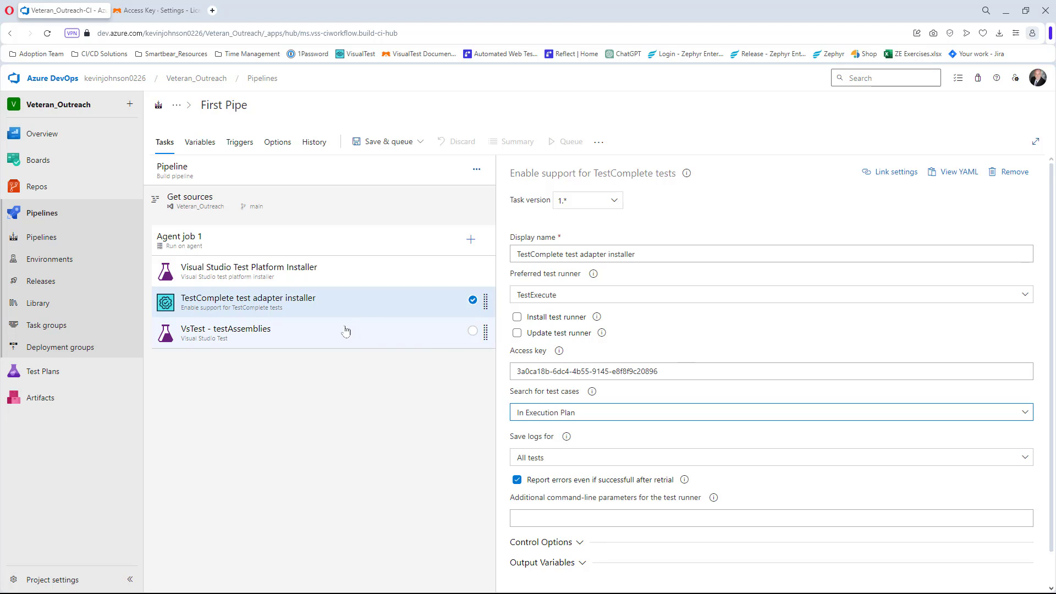
# - Open the VsTest - testAssemblies task and replace its default test file patterns with the prefix **\
pyautogui.click(264, 329)
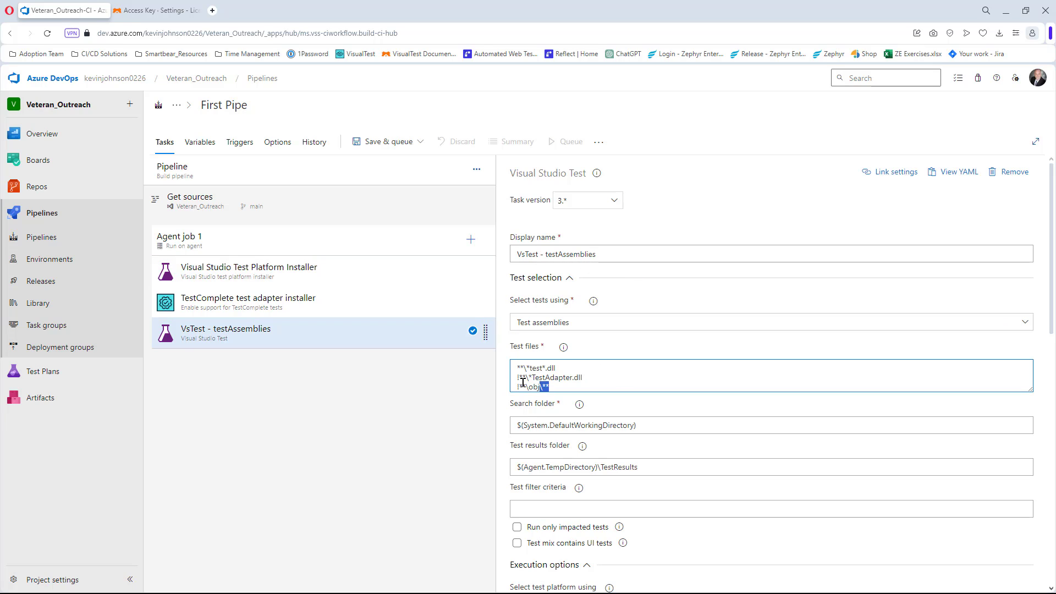
pyautogui.moveTo(544, 385); pyautogui.dragTo(418, 361)
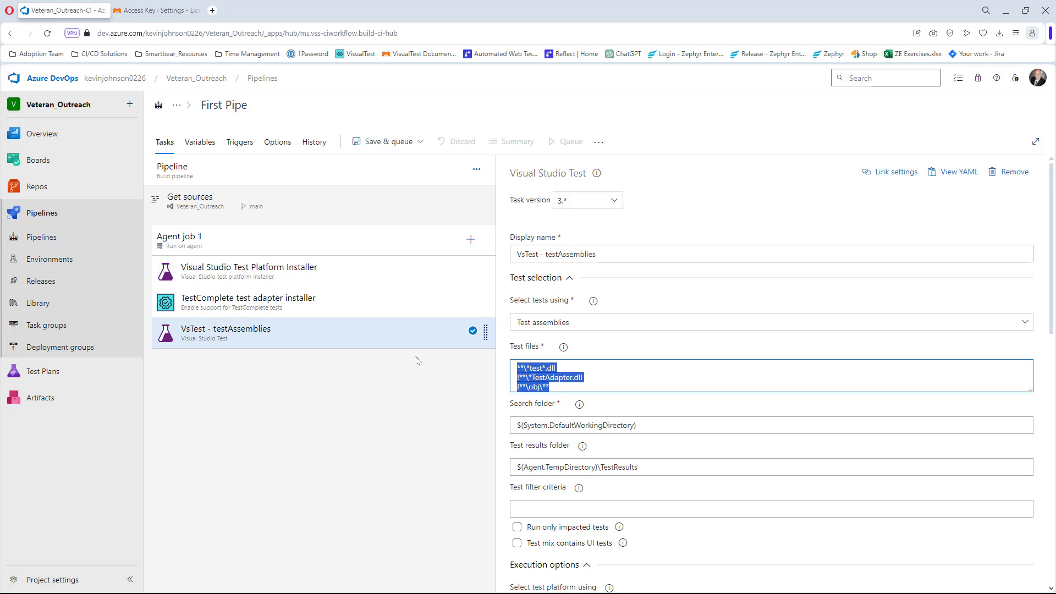
pyautogui.write('**')
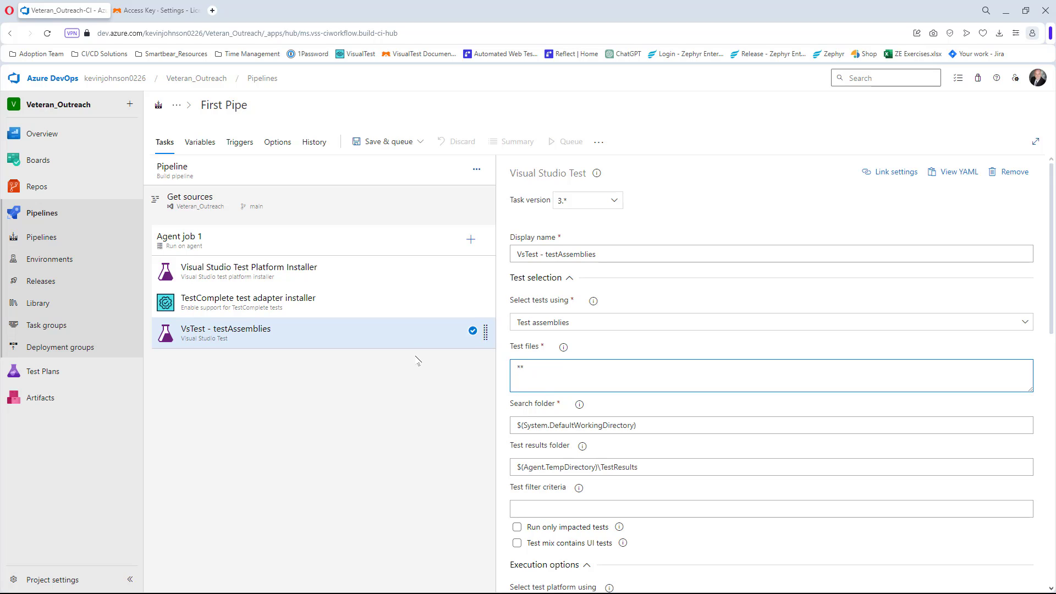
pyautogui.write('\\')
# - Switch to TestComplete, copy the project suite's file name from its Explorer folder, and complete the Azure DevOps test files pattern as **\Veteran_Outreach_Suite.pjs
pyautogui.hotkey('alt', 'Tab')
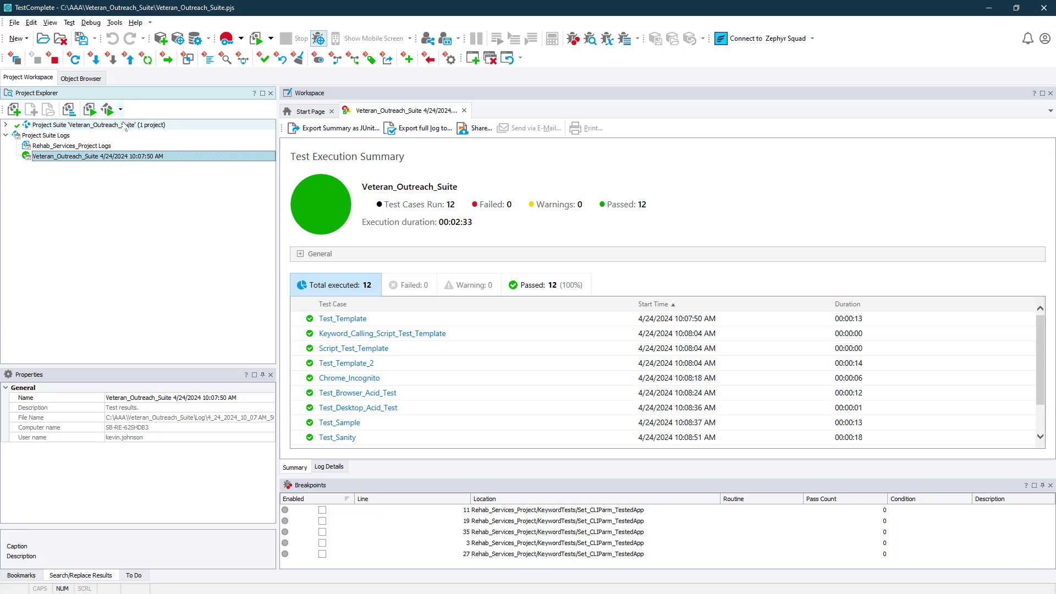
pyautogui.rightClick(126, 135)
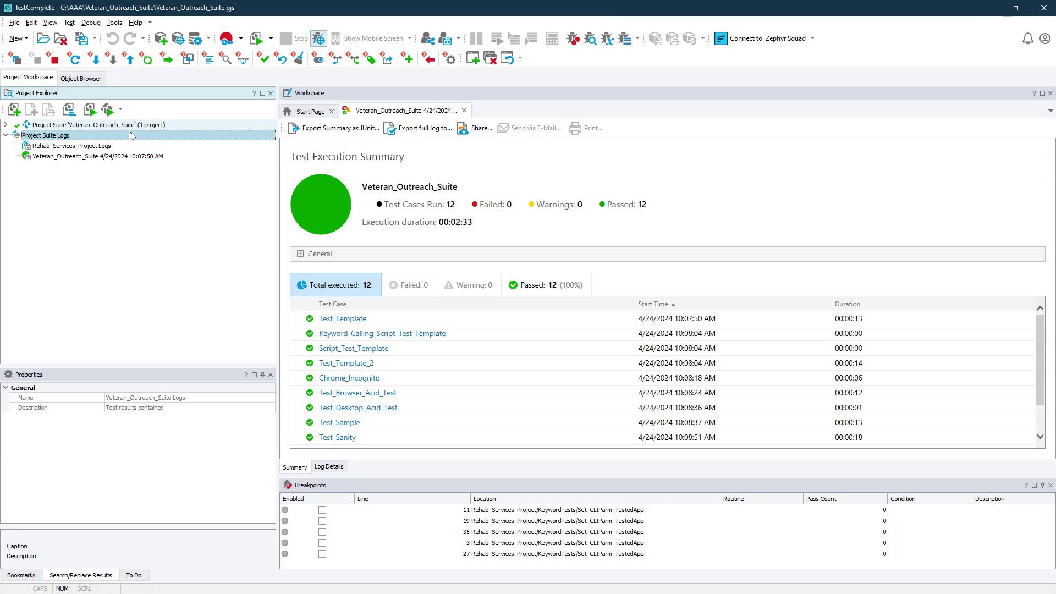
pyautogui.rightClick(126, 126)
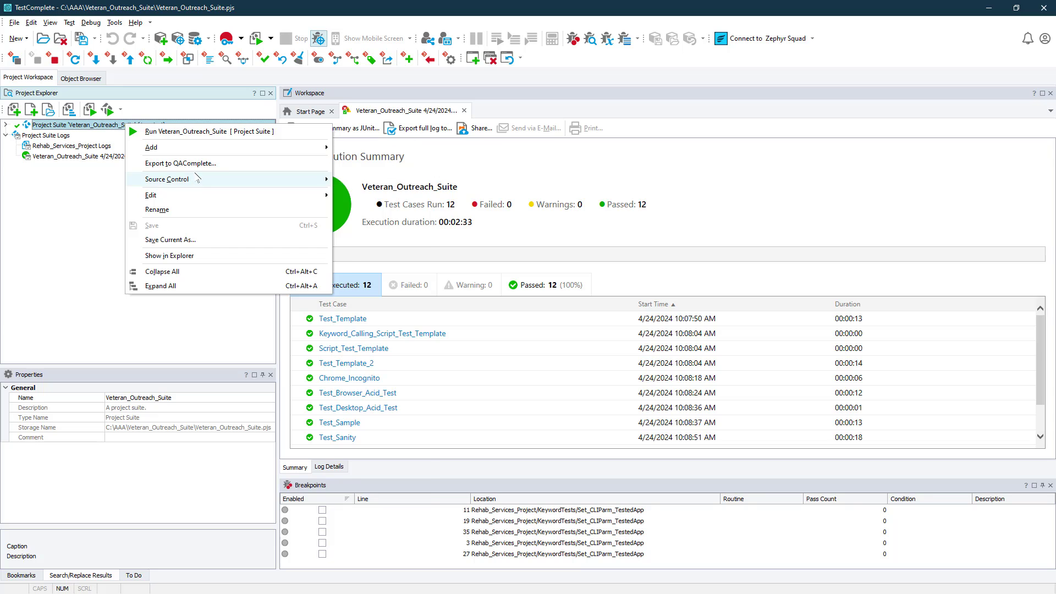
pyautogui.click(217, 256)
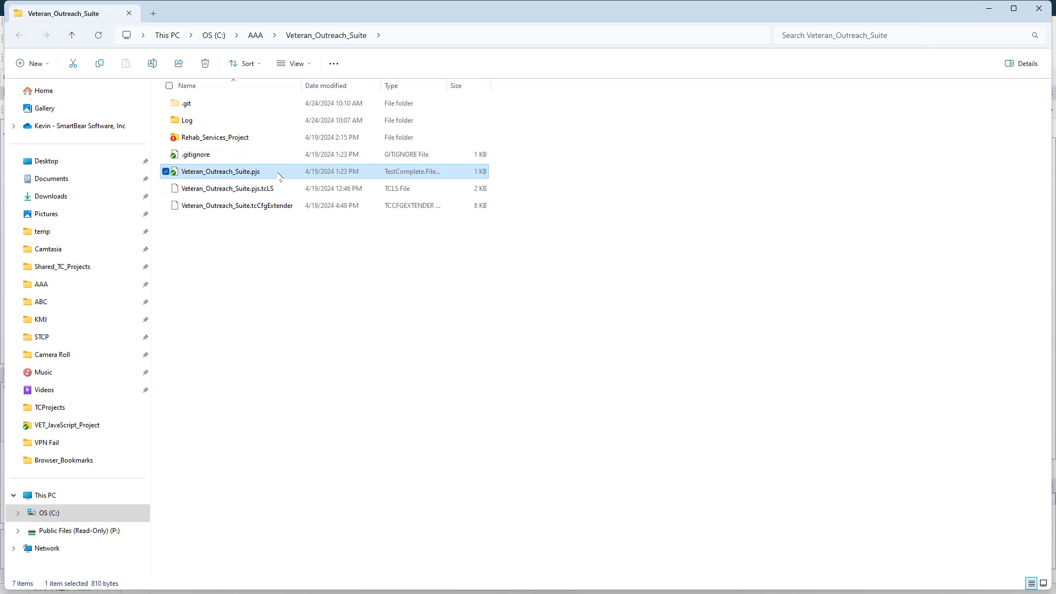
pyautogui.press('F2')
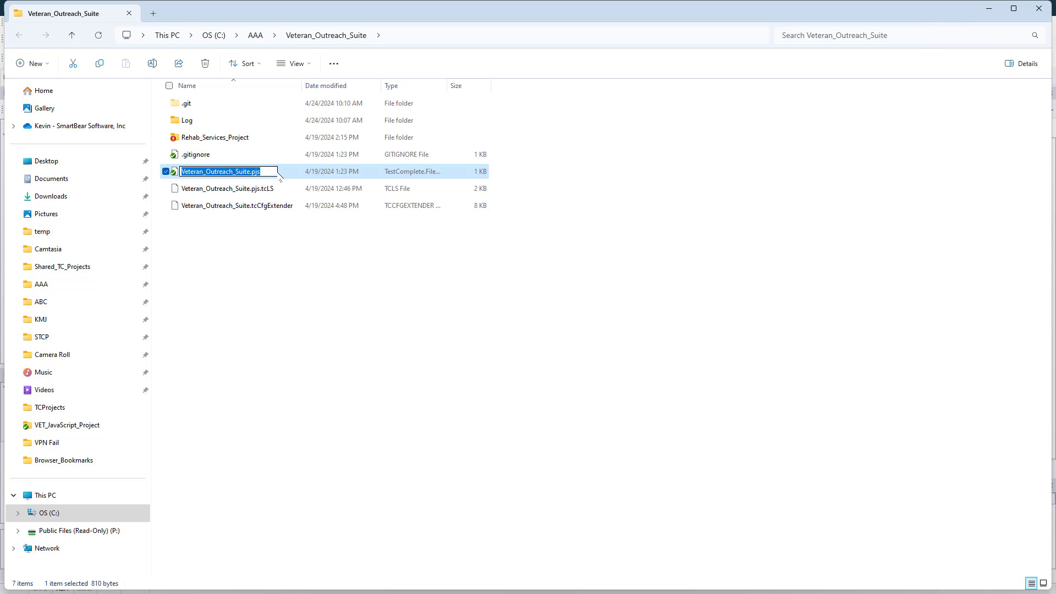
pyautogui.hotkey('alt', 'Tab')
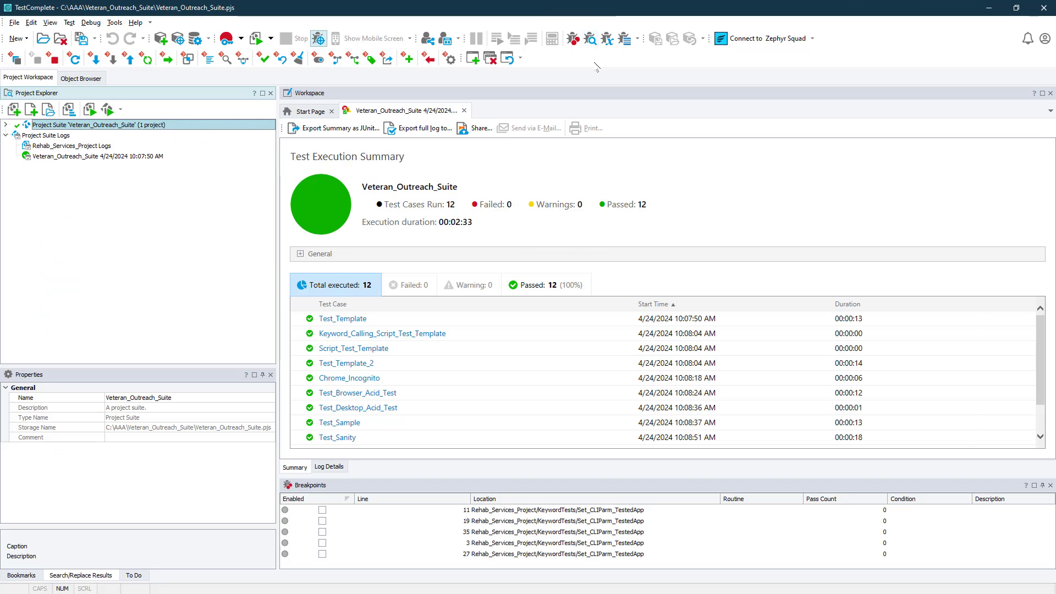
pyautogui.hotkey('alt', 'Tab')
pyautogui.hotkey('alt', 'Tab')
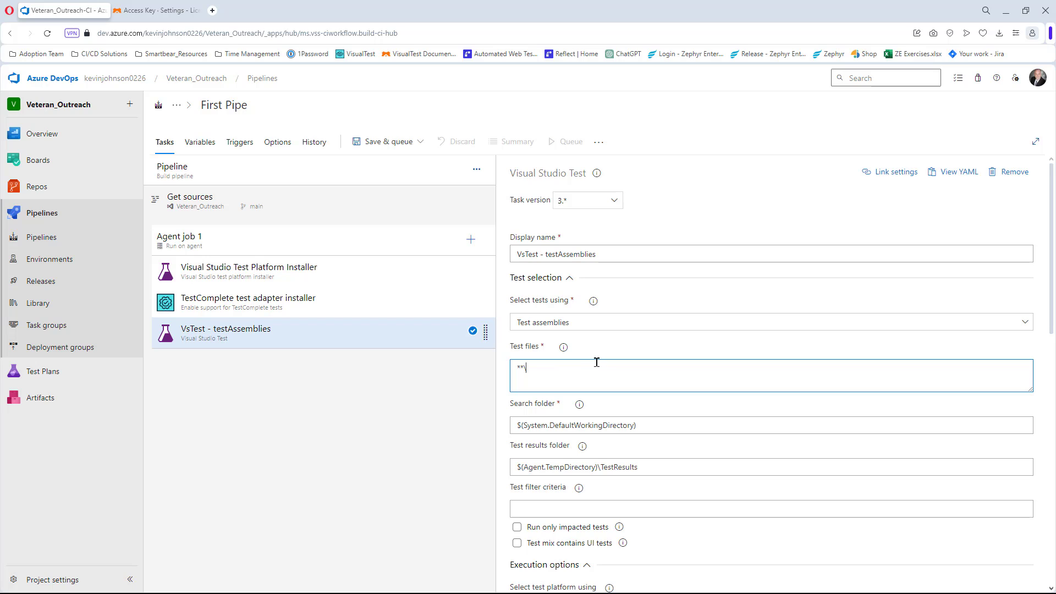
pyautogui.write('Veteran_Outreach_Suite.pjs')
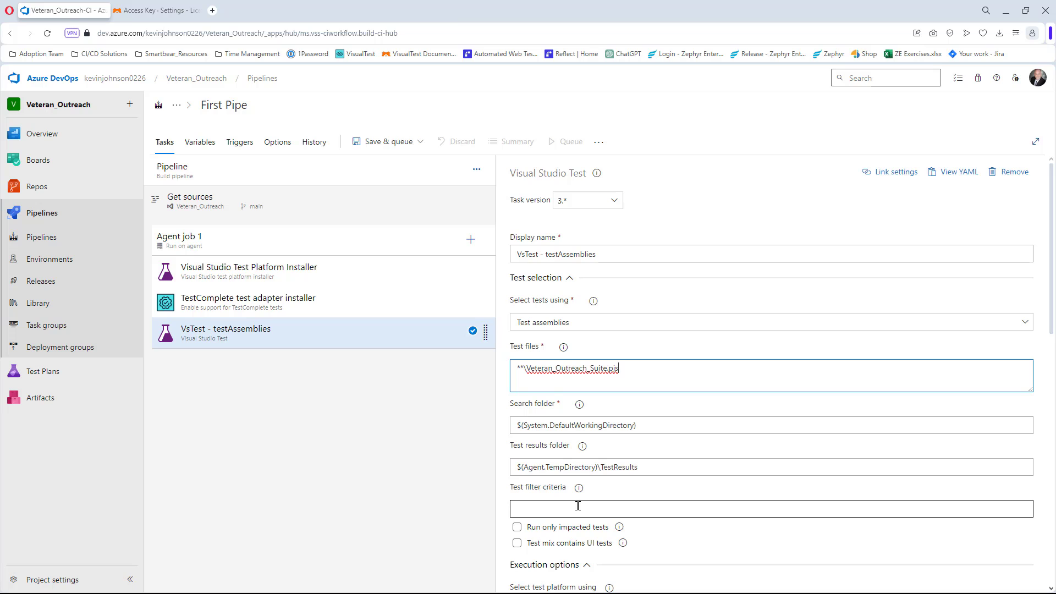
# - Copy the project name from TestComplete and set the VsTest task's test filter criteria in Azure DevOps to Project=Rehab_Services_Project
pyautogui.hotkey('alt', 'Tab')
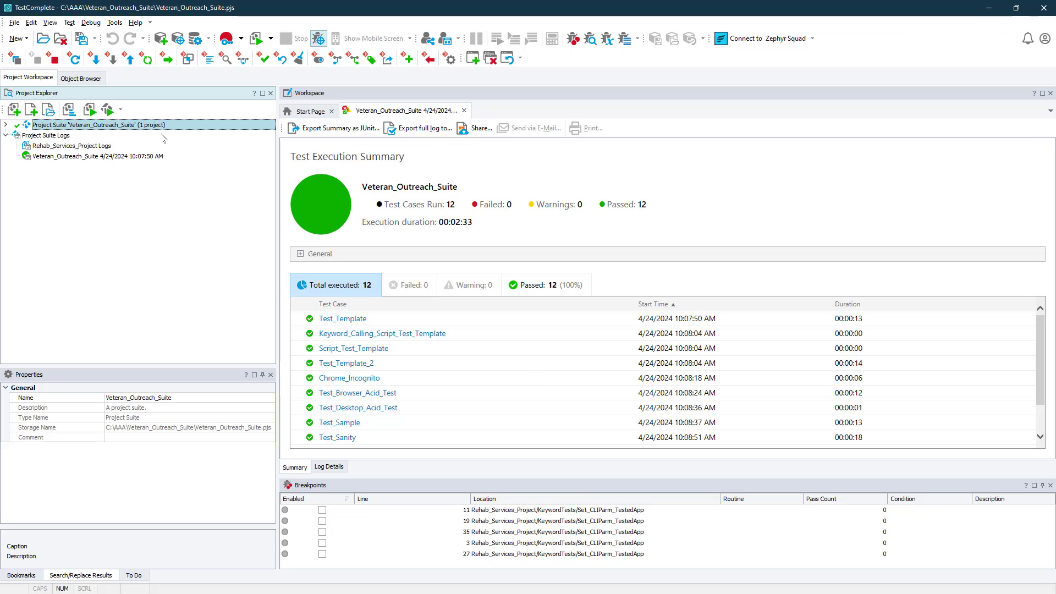
pyautogui.press('F2')
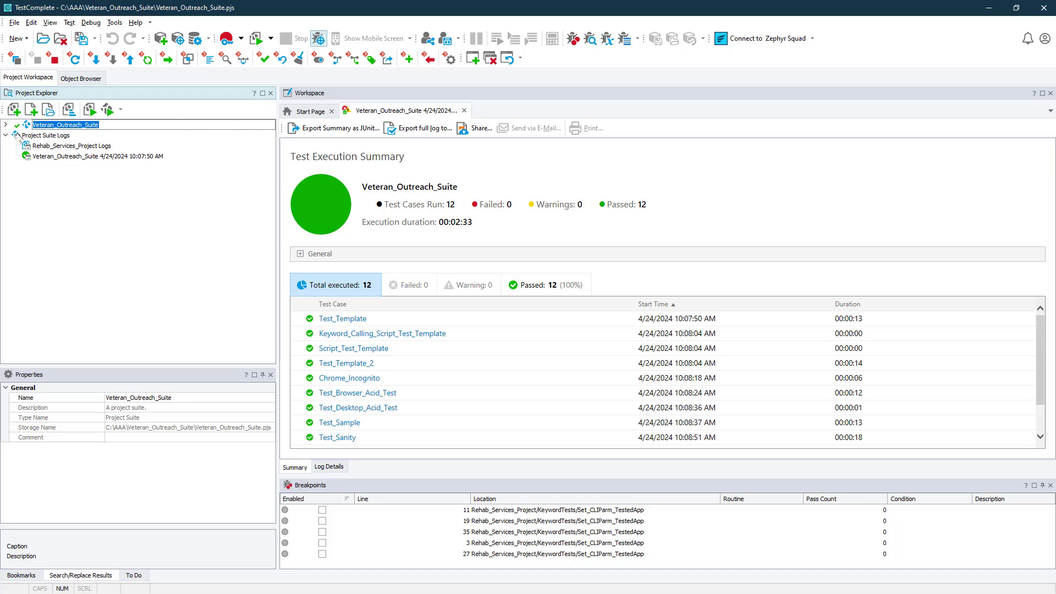
pyautogui.click(5, 124)
pyautogui.click(65, 138)
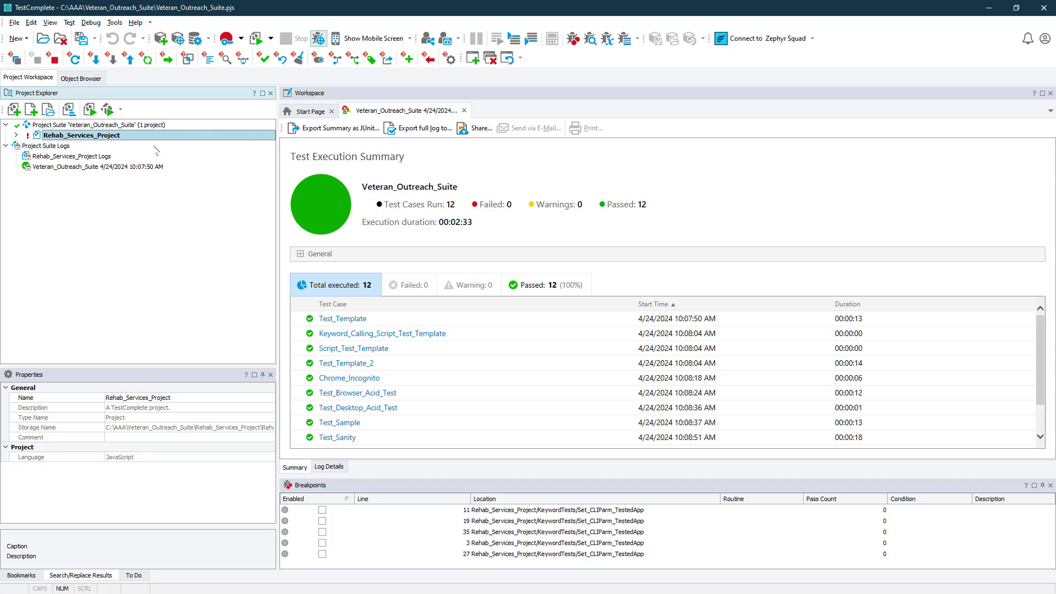
pyautogui.press('F2')
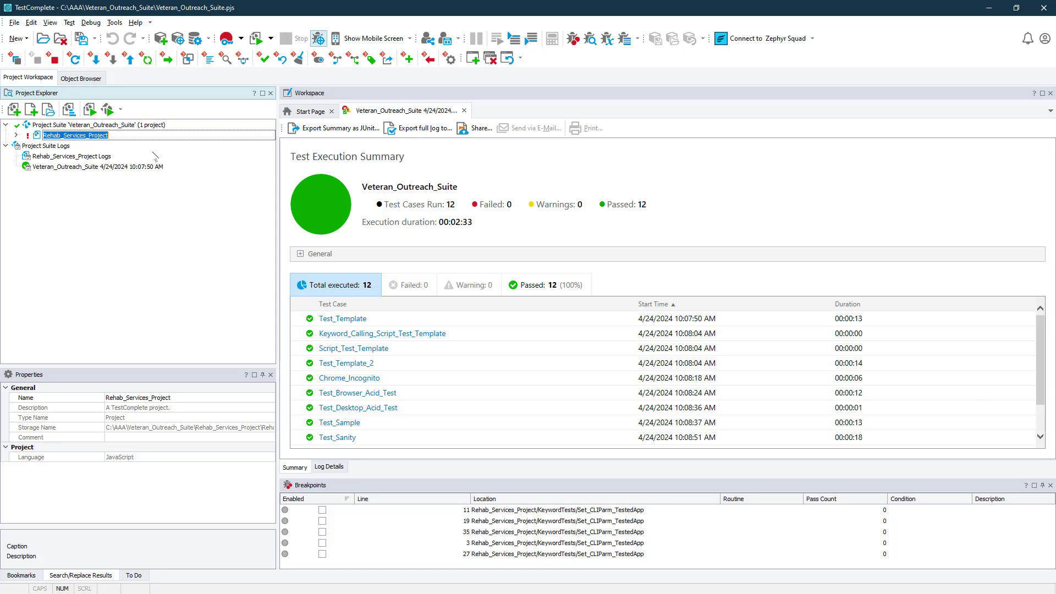
pyautogui.hotkey('alt', 'Tab')
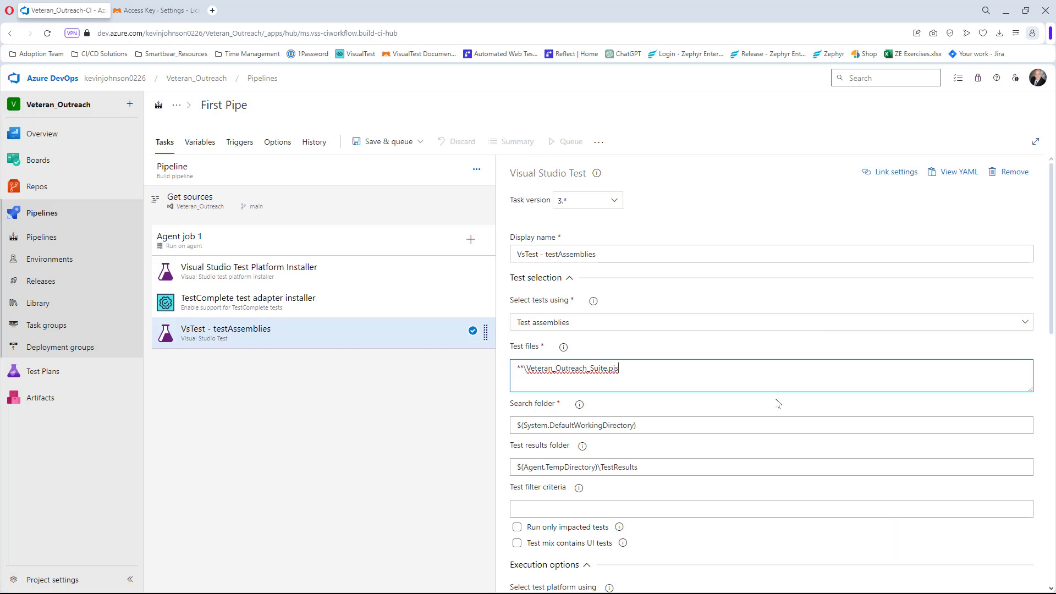
pyautogui.click(582, 507)
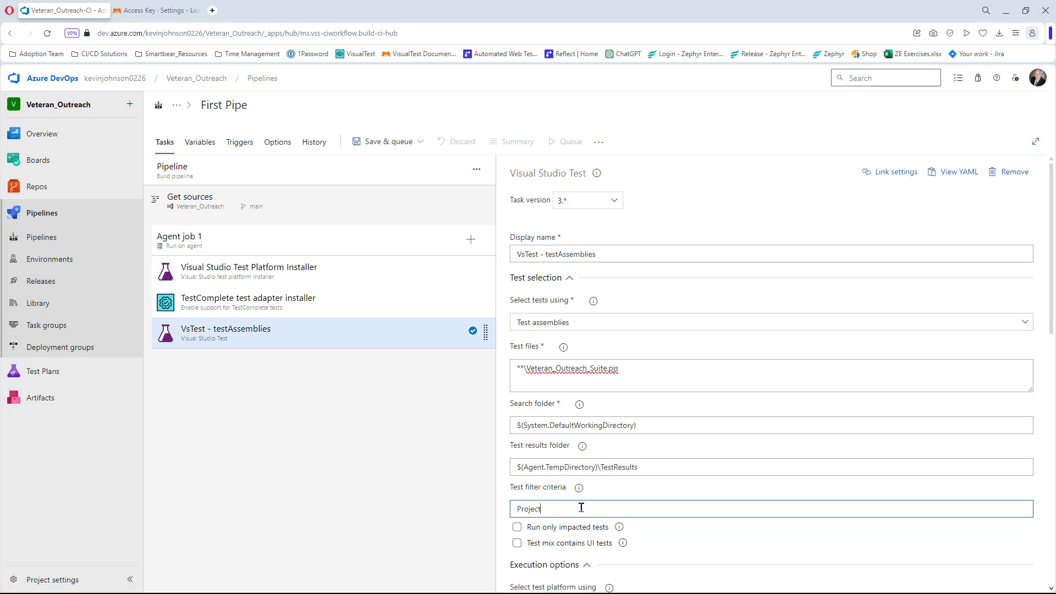
pyautogui.press('super+v')
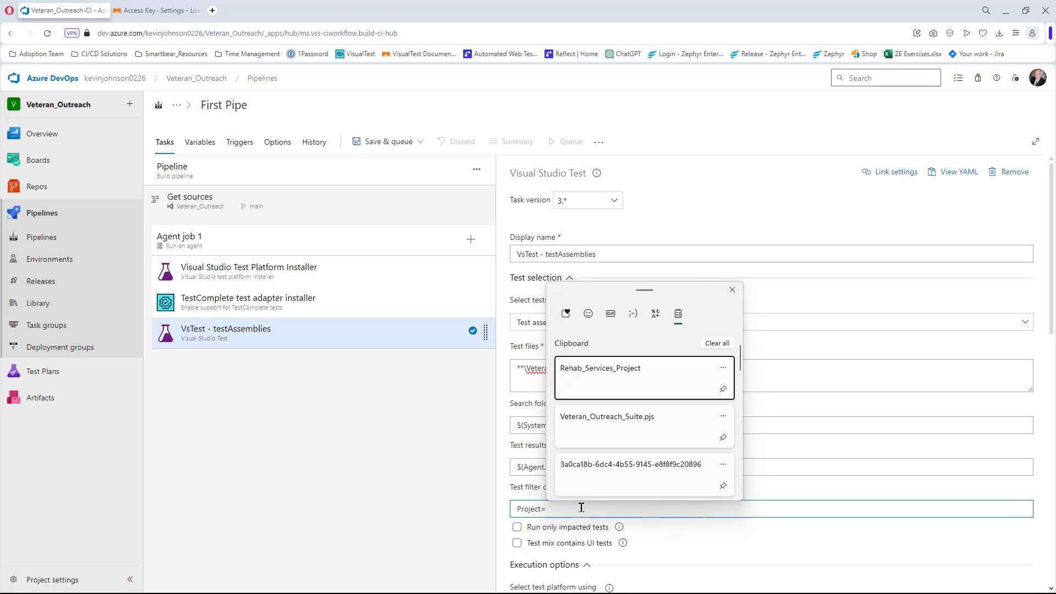
pyautogui.press('Return')
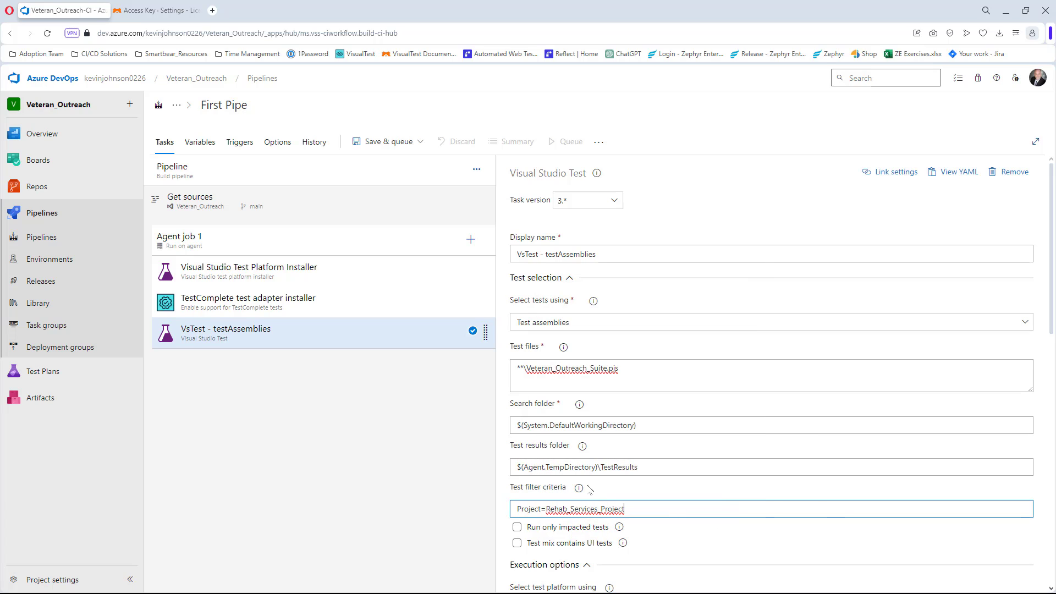
# - Check the help for test filter criteria and its linked VSTest.Console.exe documentation, then close both
pyautogui.click(578, 488)
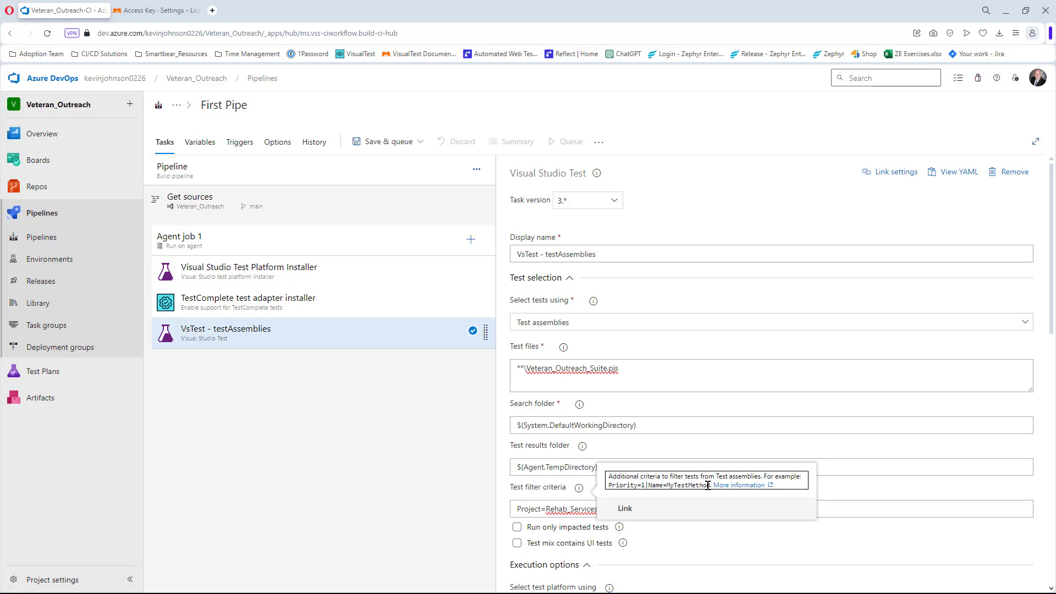
pyautogui.click(749, 486)
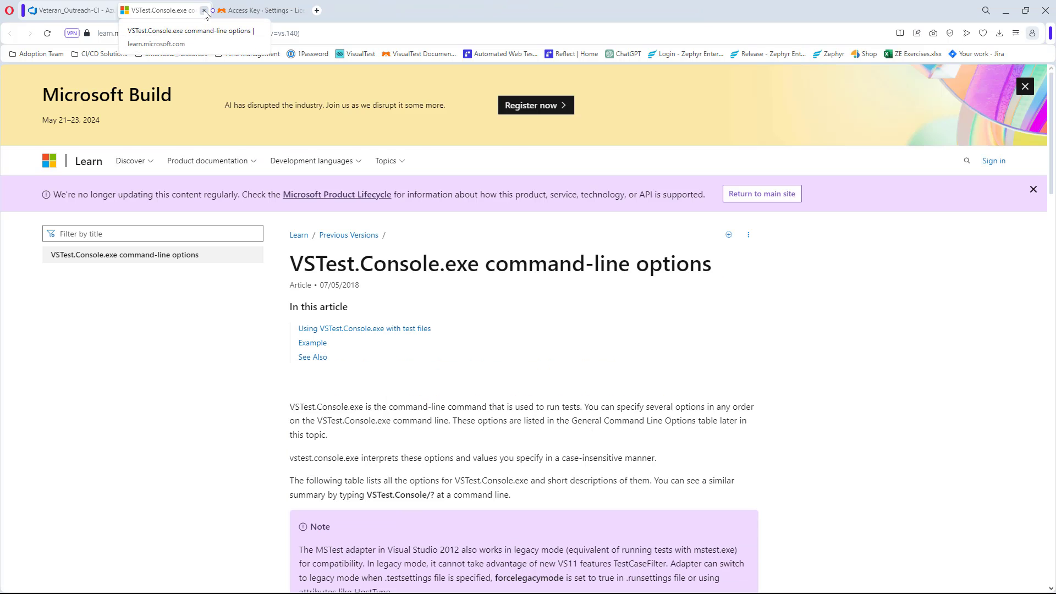
pyautogui.click(204, 11)
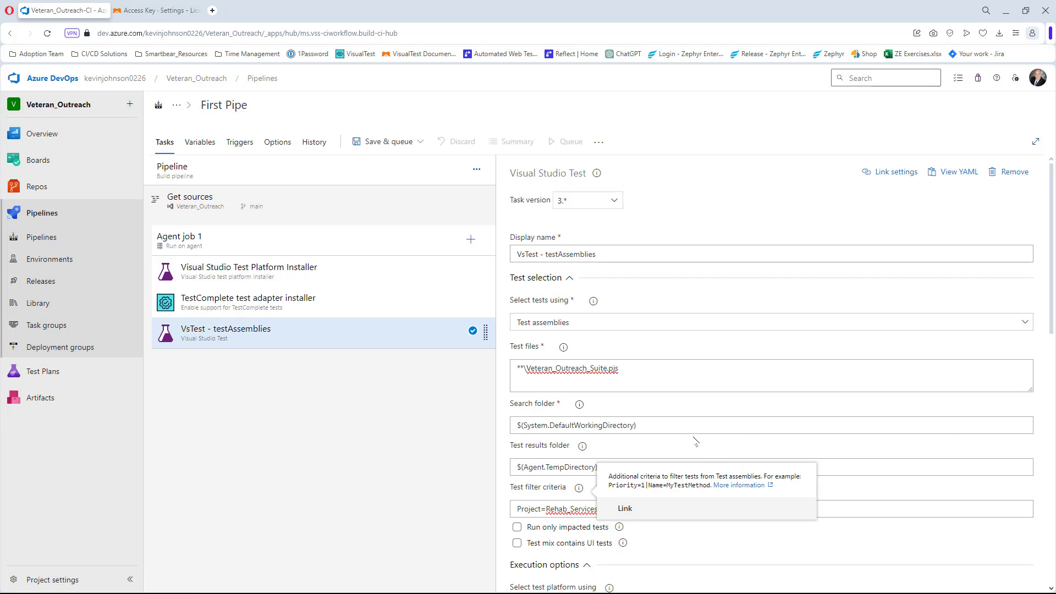
pyautogui.click(932, 502)
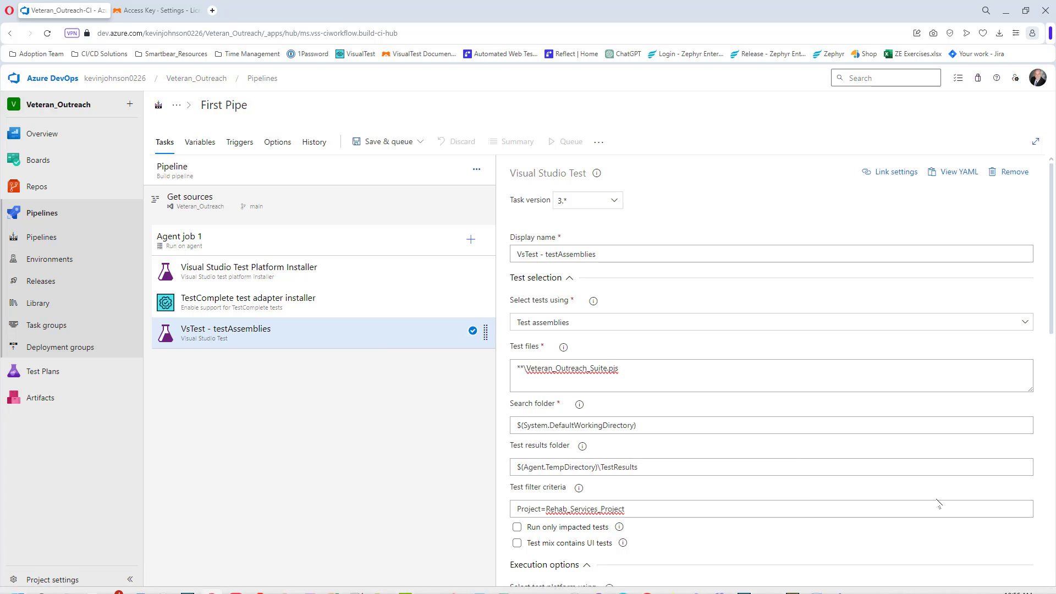
pyautogui.click(867, 507)
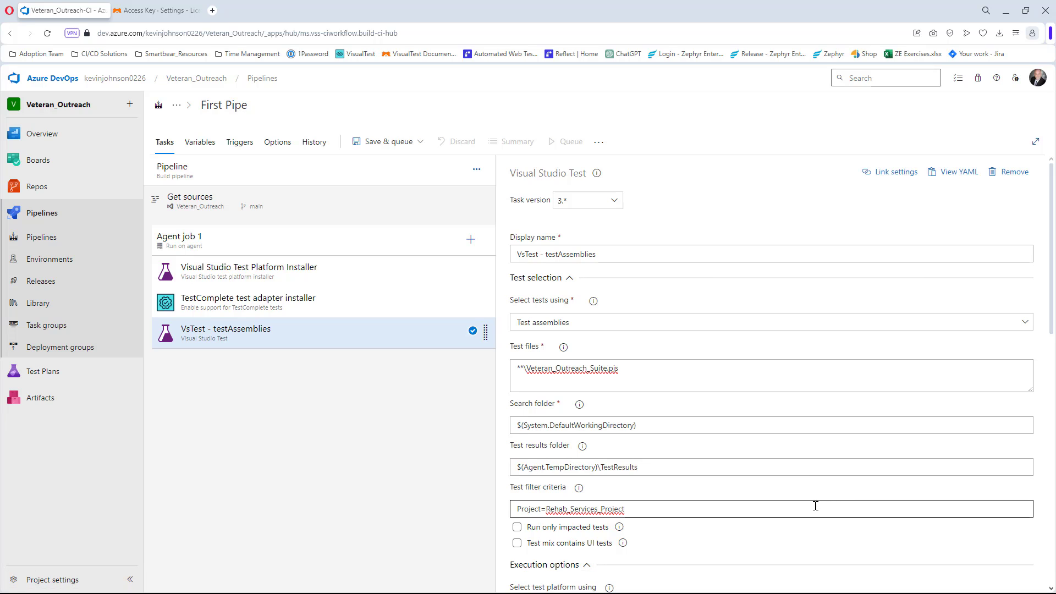
# - Set the VsTest task's test platform version to Installed by Tools Installer in the execution options
pyautogui.scroll(-1, 745, 509)
pyautogui.scroll(-1, 739, 502)
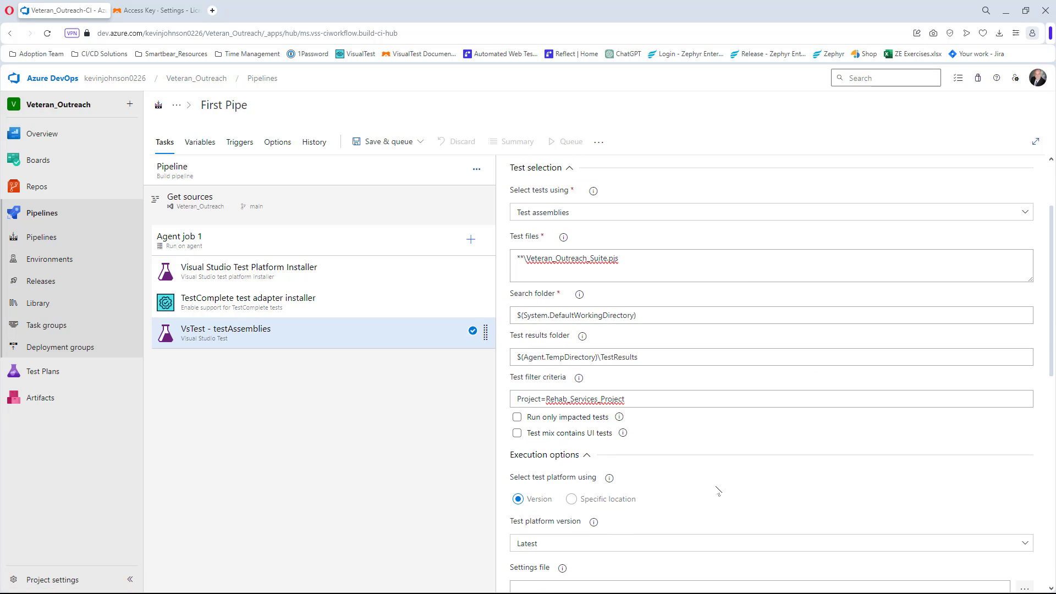
pyautogui.scroll(-2, 715, 490)
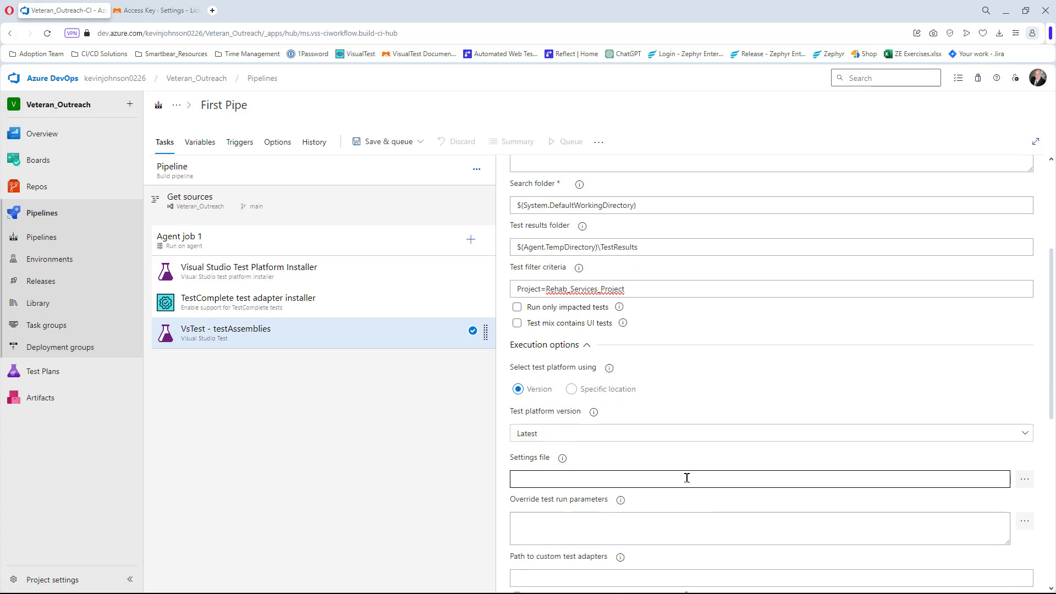
pyautogui.click(588, 438)
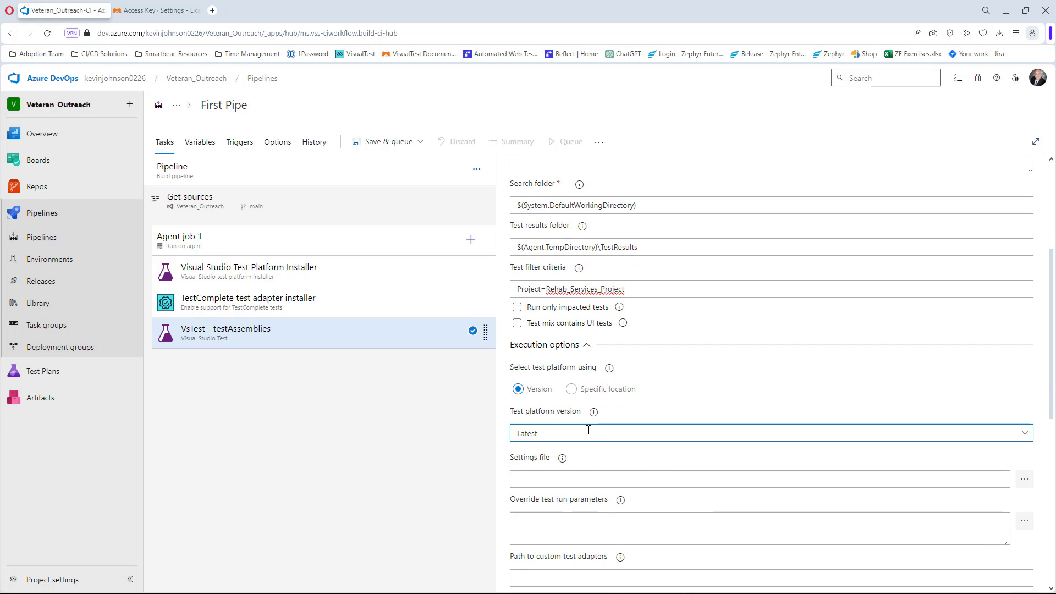
pyautogui.click(1024, 433)
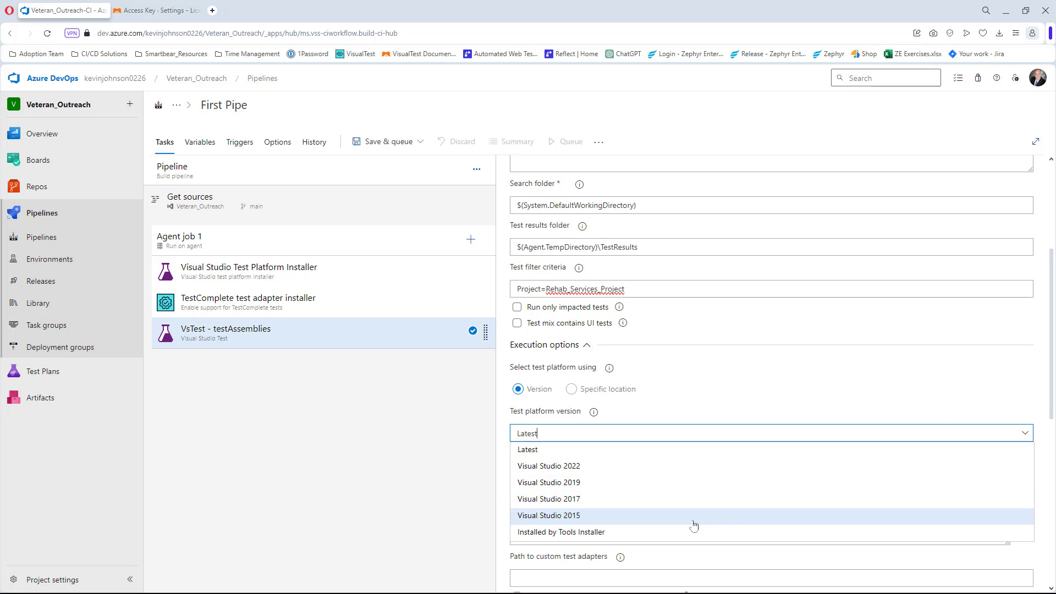
pyautogui.click(655, 532)
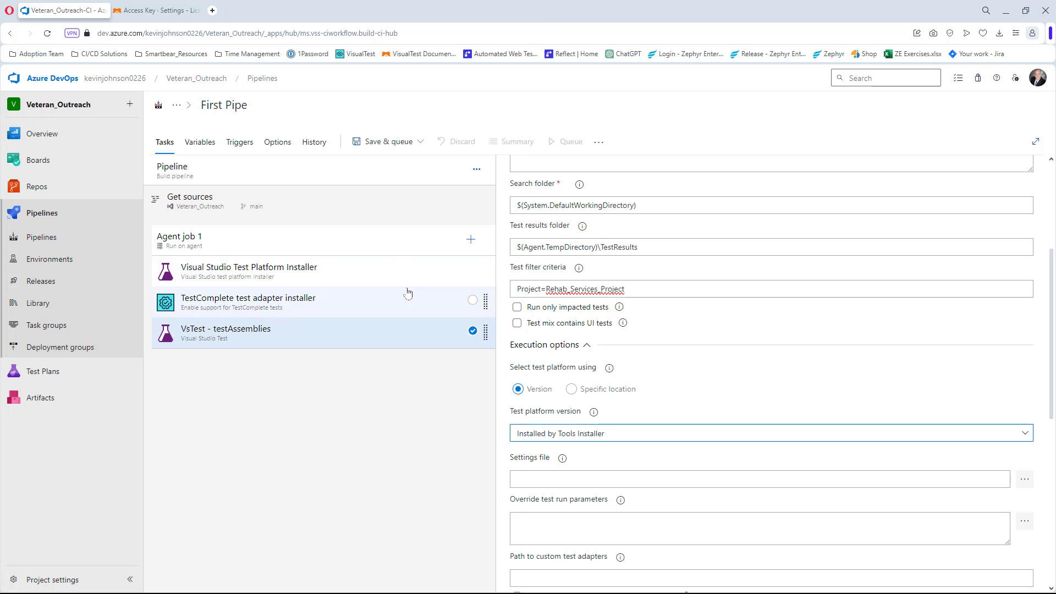
# - Review the remaining execution and reporting options of the VsTest task
pyautogui.scroll(-3, 792, 353)
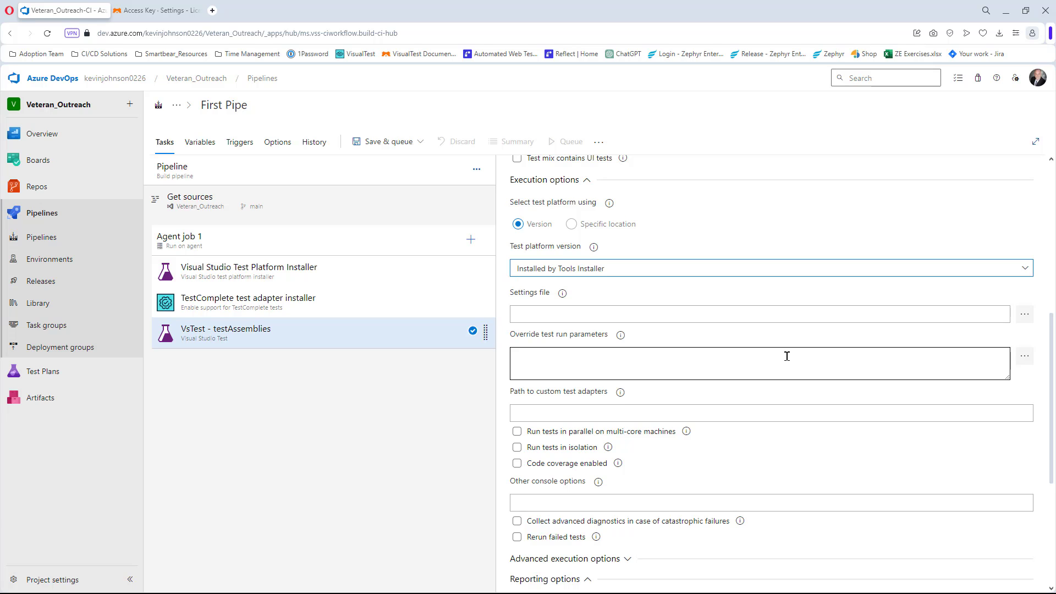
pyautogui.scroll(-5, 786, 356)
pyautogui.scroll(2, 771, 373)
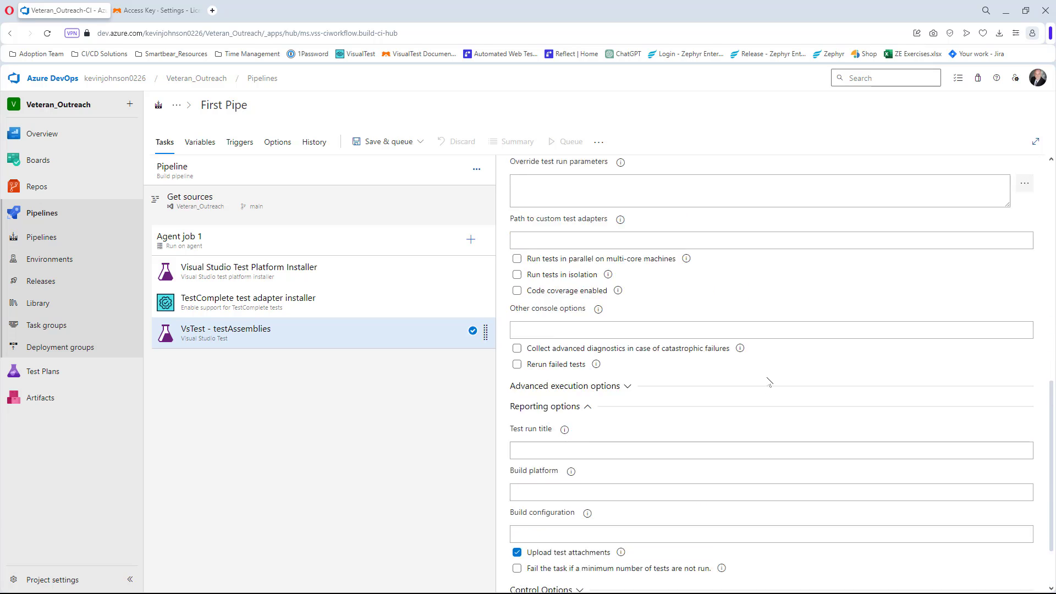
# - Save First Pipe with the comment Initial Attempt and run it on Veteran Pool from the main branch
pyautogui.scroll(10, 769, 381)
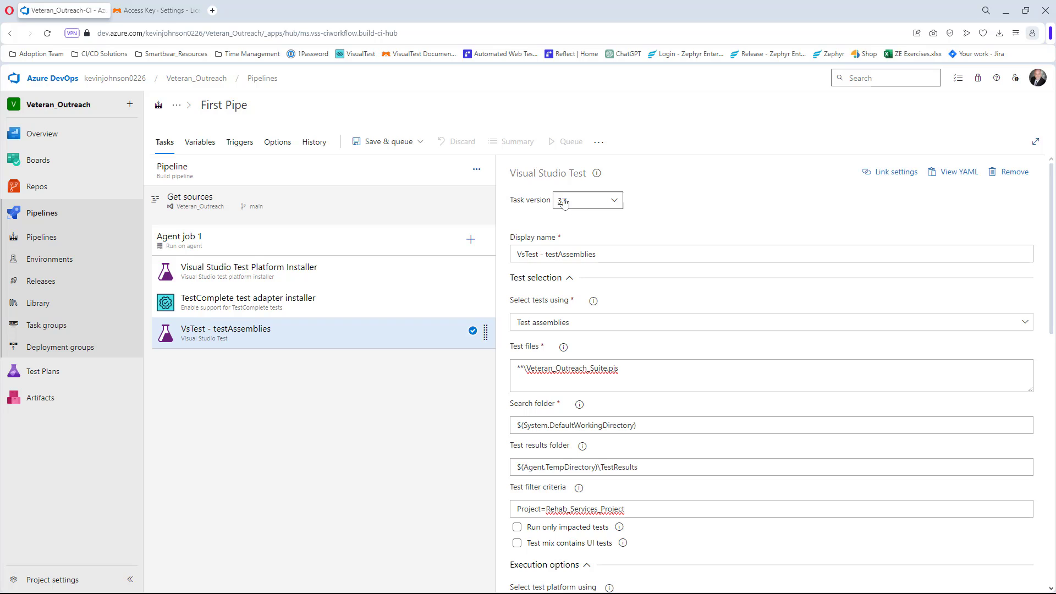
pyautogui.click(395, 144)
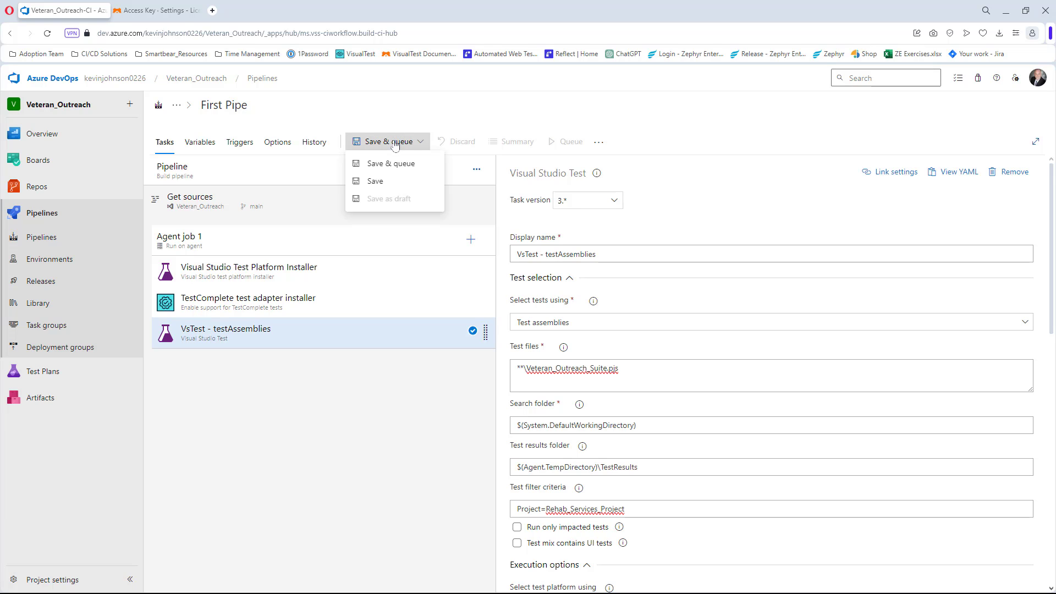
pyautogui.click(390, 165)
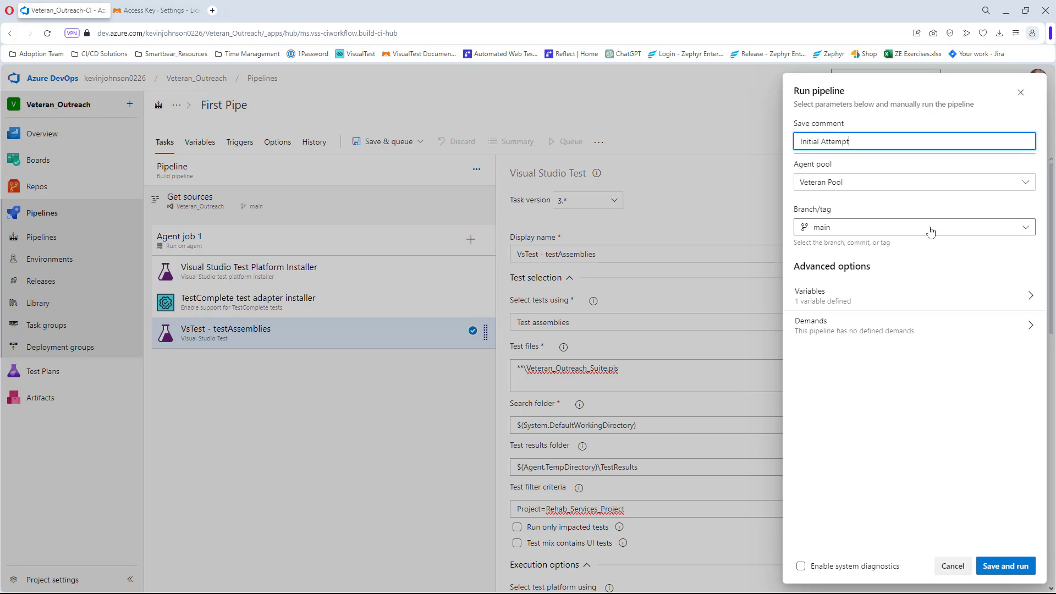
pyautogui.click(1017, 573)
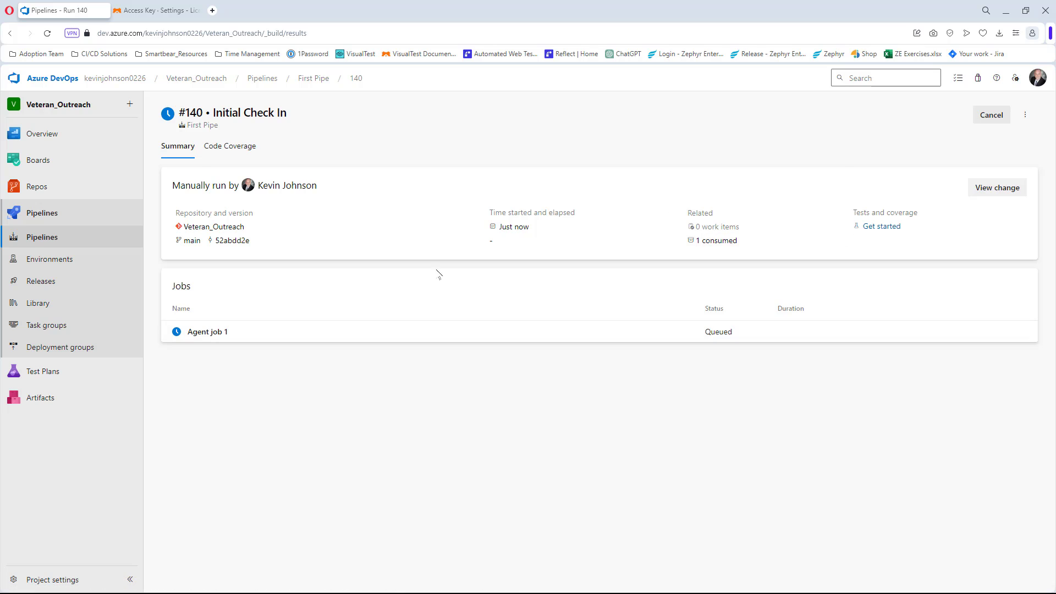
# - Monitor Agent job 1 in its live log and the agent's PowerShell window, checking the TestComplete test adapter installer and VsTest task logs
pyautogui.click(202, 343)
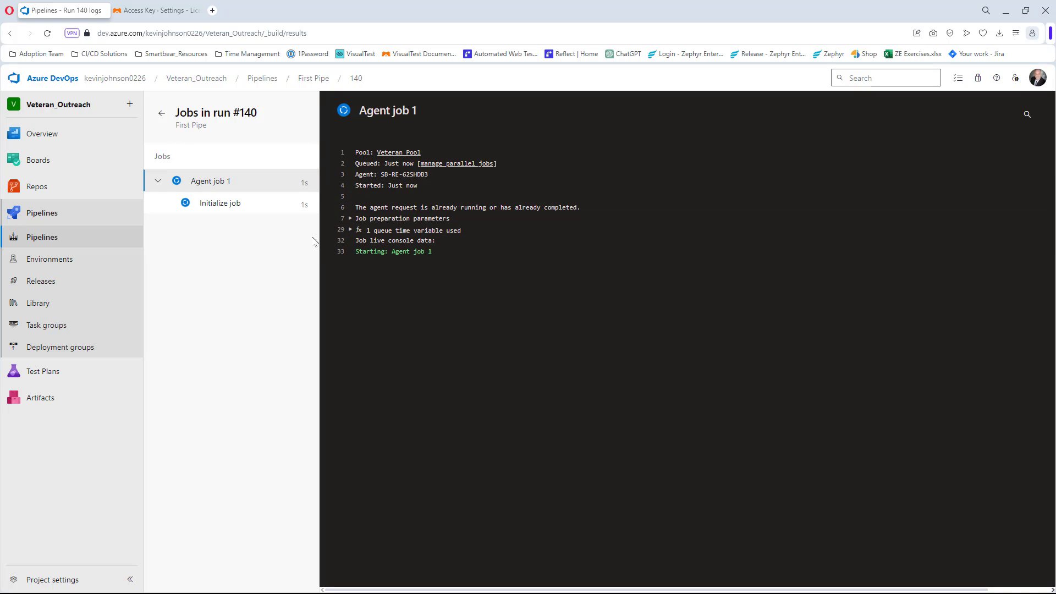
pyautogui.moveTo(308, 592)
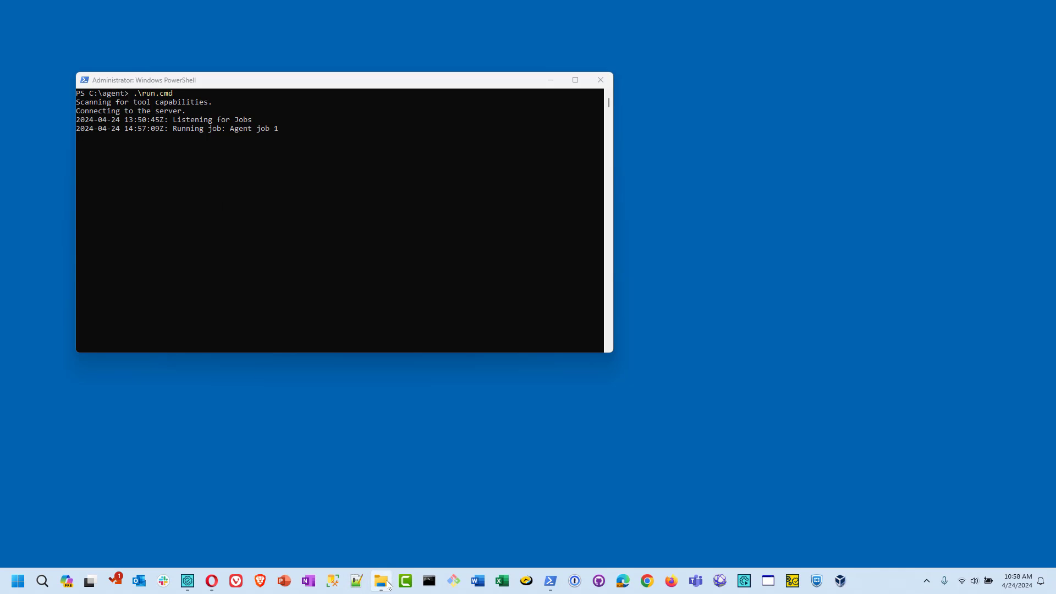
pyautogui.moveTo(384, 590)
pyautogui.click(212, 581)
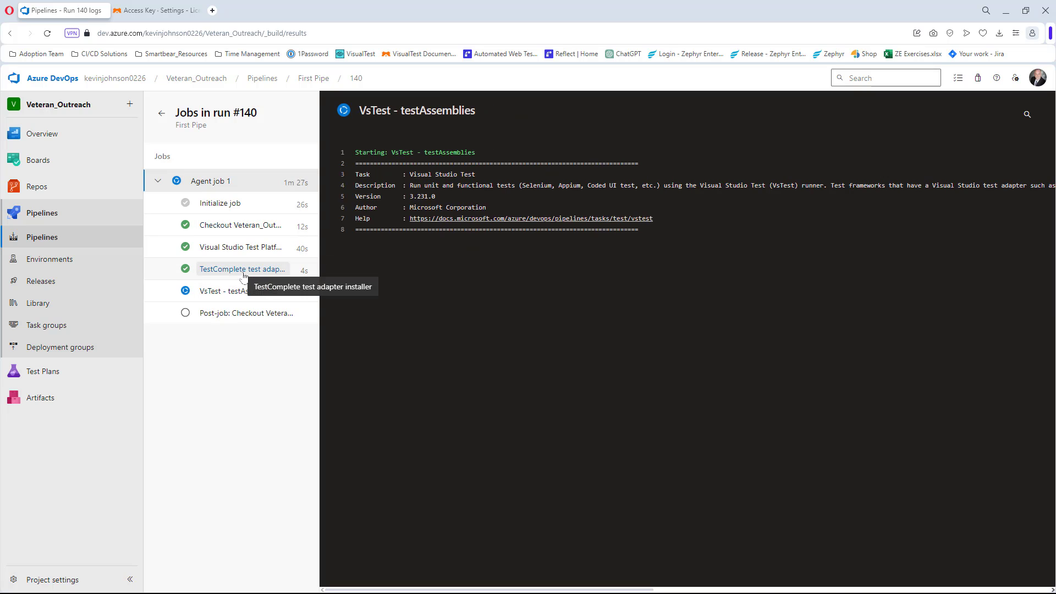
pyautogui.click(243, 274)
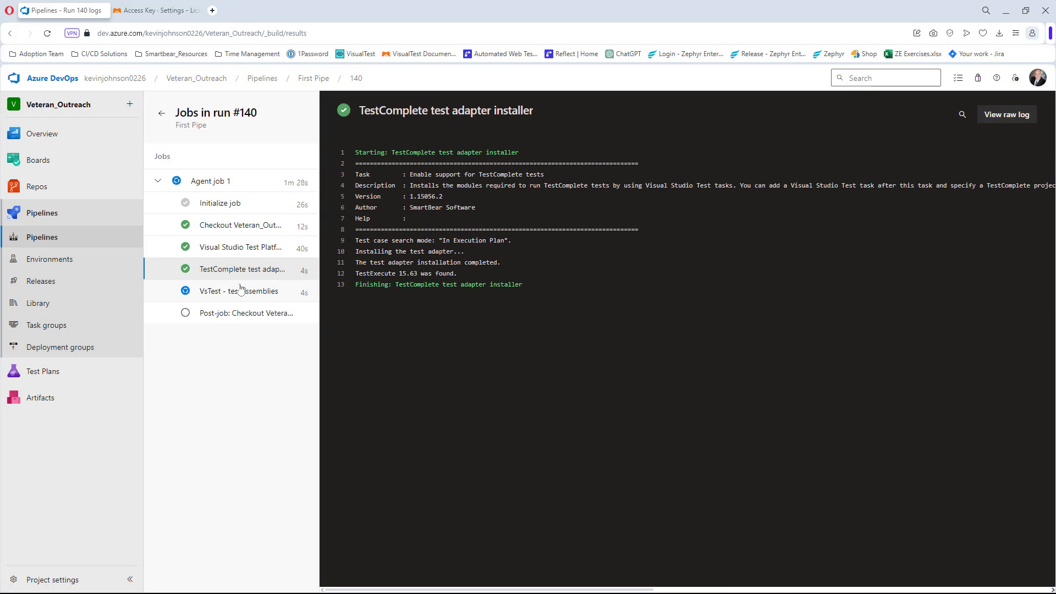
pyautogui.click(231, 296)
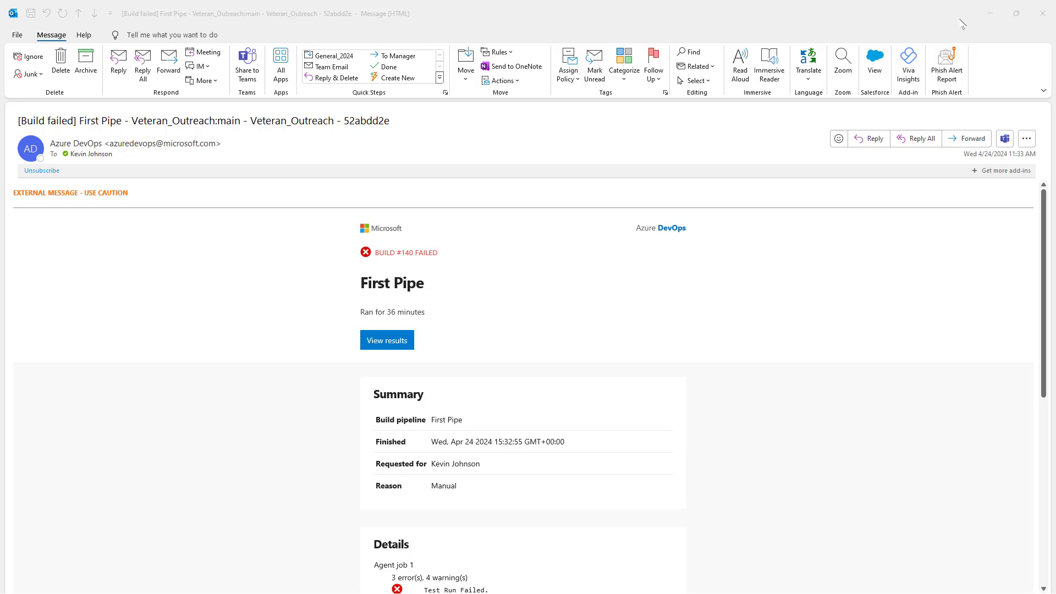
# - Leave the build notification email and open the test results of First Pipe's run #140 in Azure DevOps
pyautogui.click(990, 13)
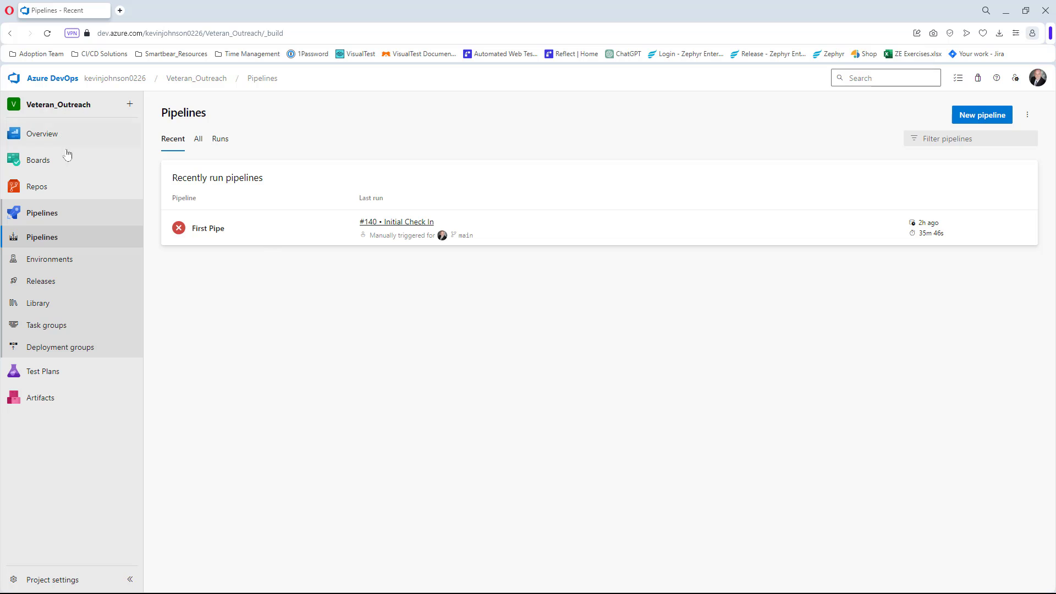
pyautogui.click(49, 242)
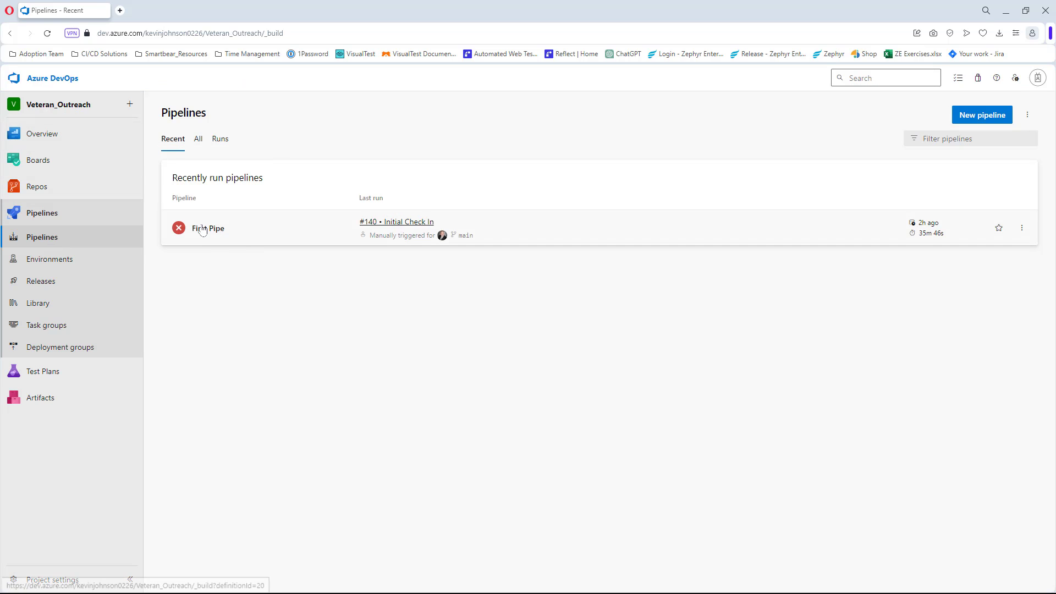
pyautogui.click(270, 234)
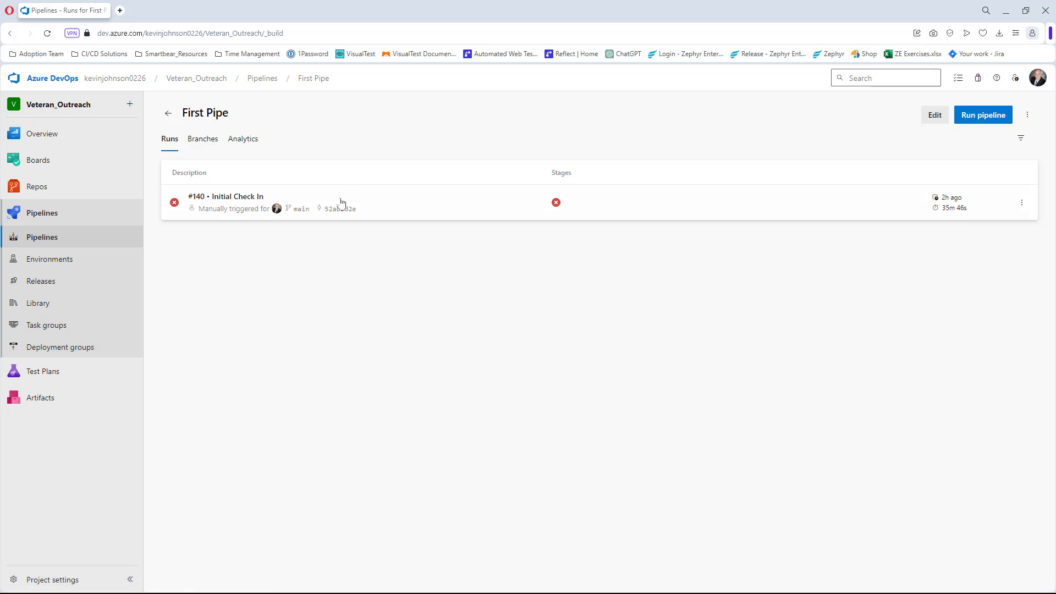
pyautogui.click(242, 199)
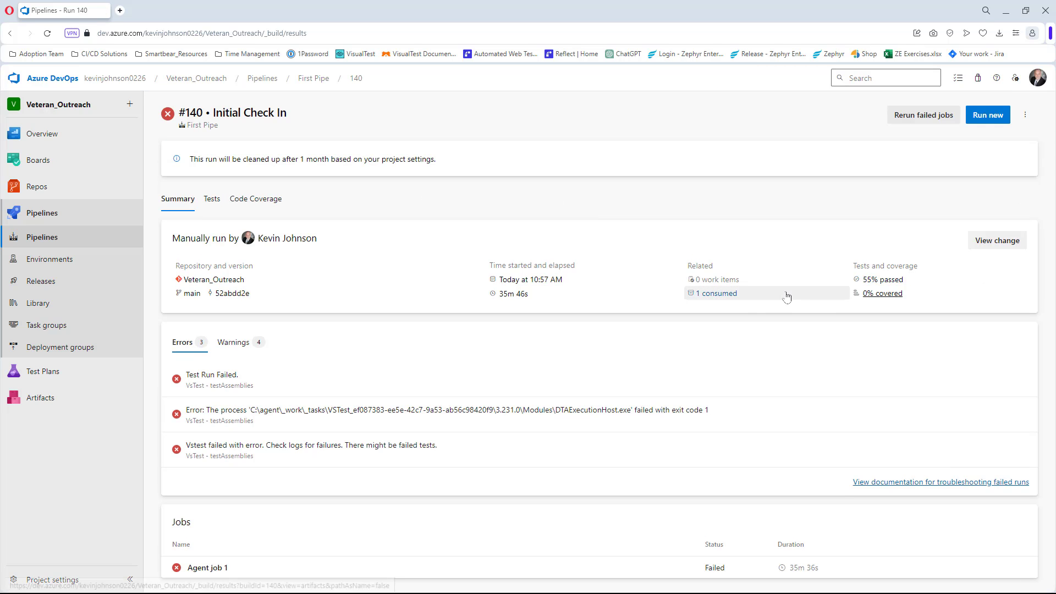
pyautogui.click(888, 282)
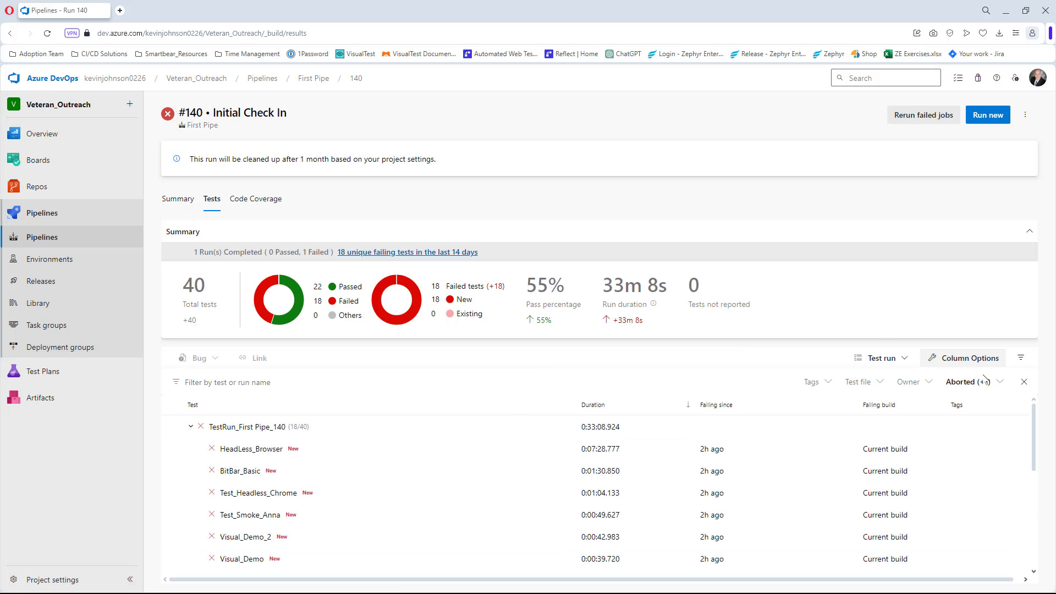
# - Clear the outcome filter on the run's test results and look through the full list of tests
pyautogui.click(1024, 382)
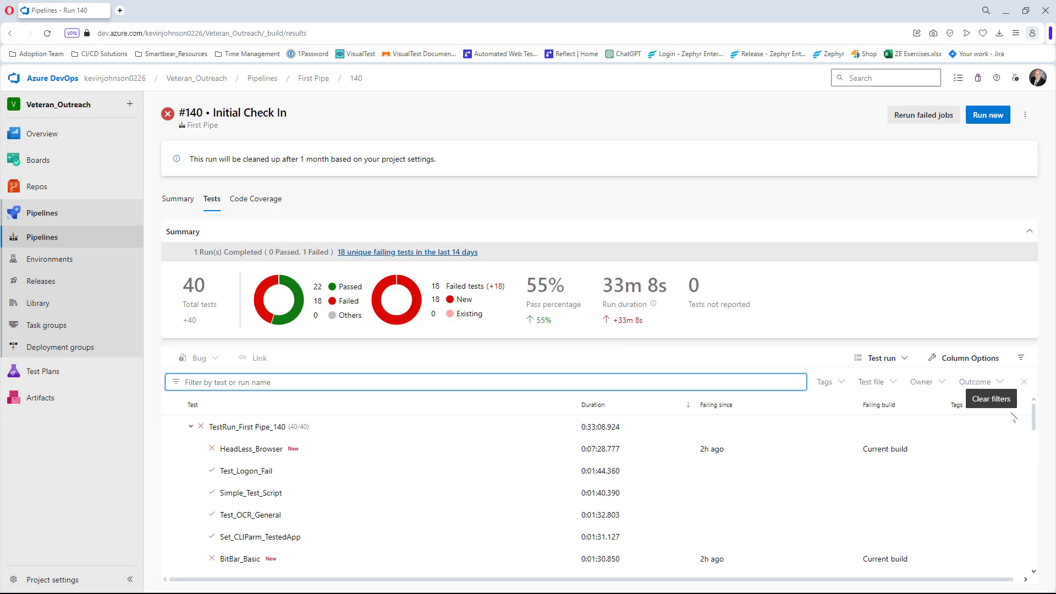
pyautogui.scroll(-8, 778, 476)
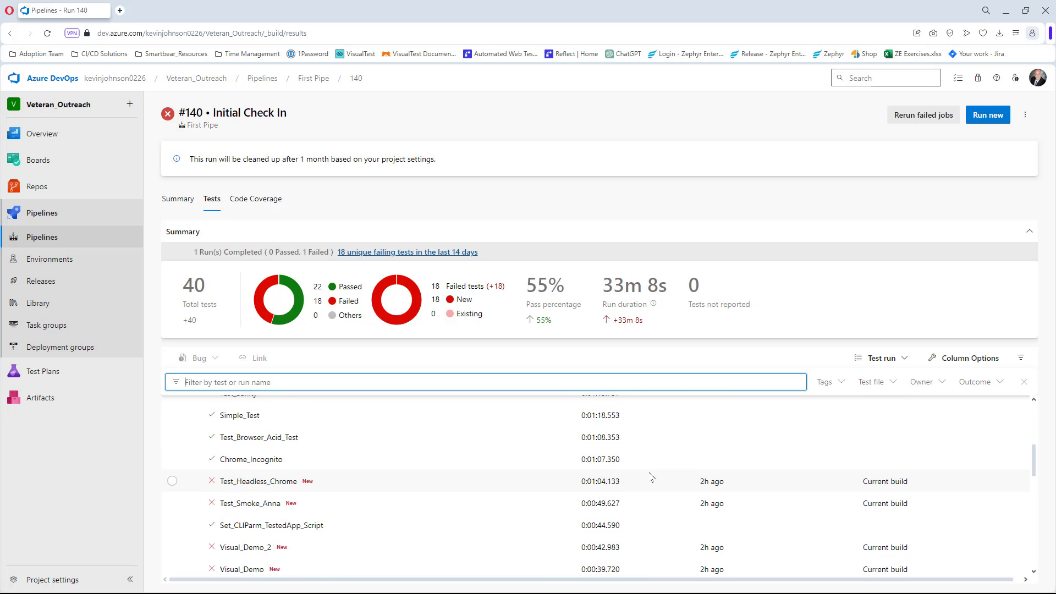
pyautogui.scroll(-6, 594, 476)
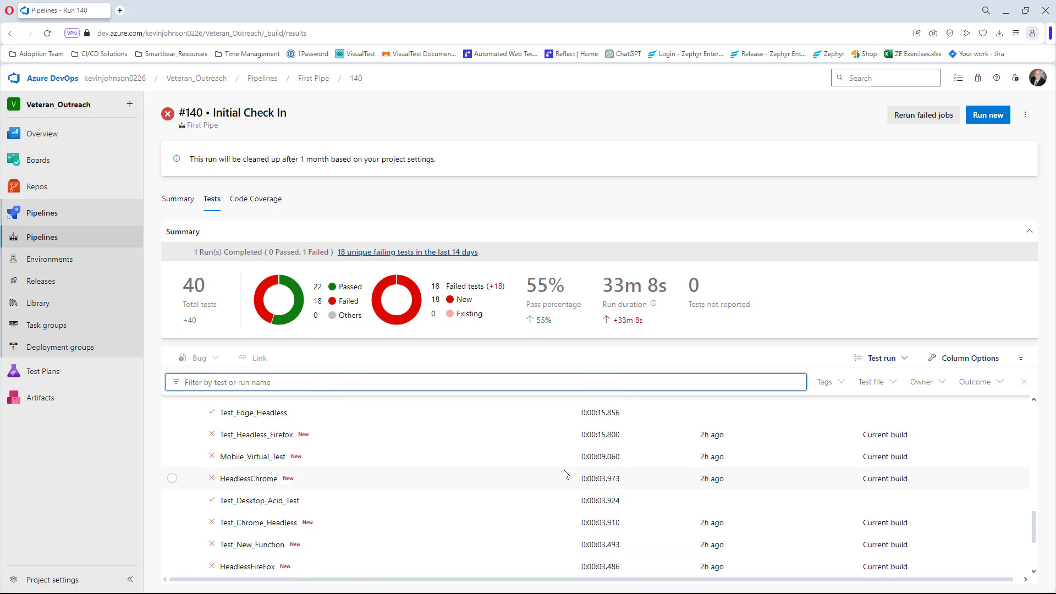
pyautogui.scroll(-2, 533, 484)
# - Examine the error details of the Test_FireFox_Headless and Simple_Test_Script_Headless_Chrome tests
pyautogui.click(292, 456)
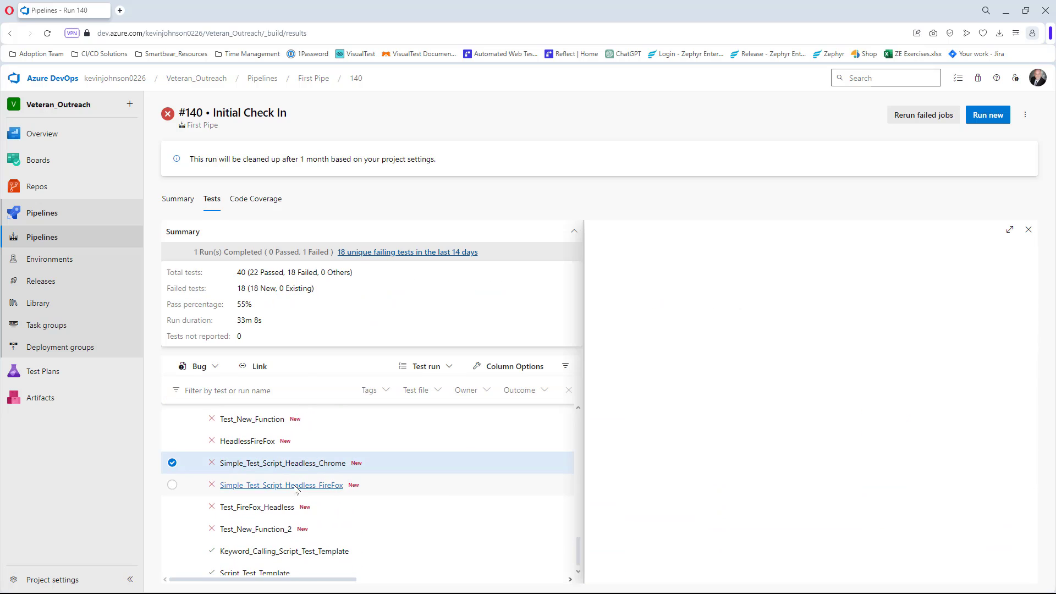
pyautogui.click(288, 516)
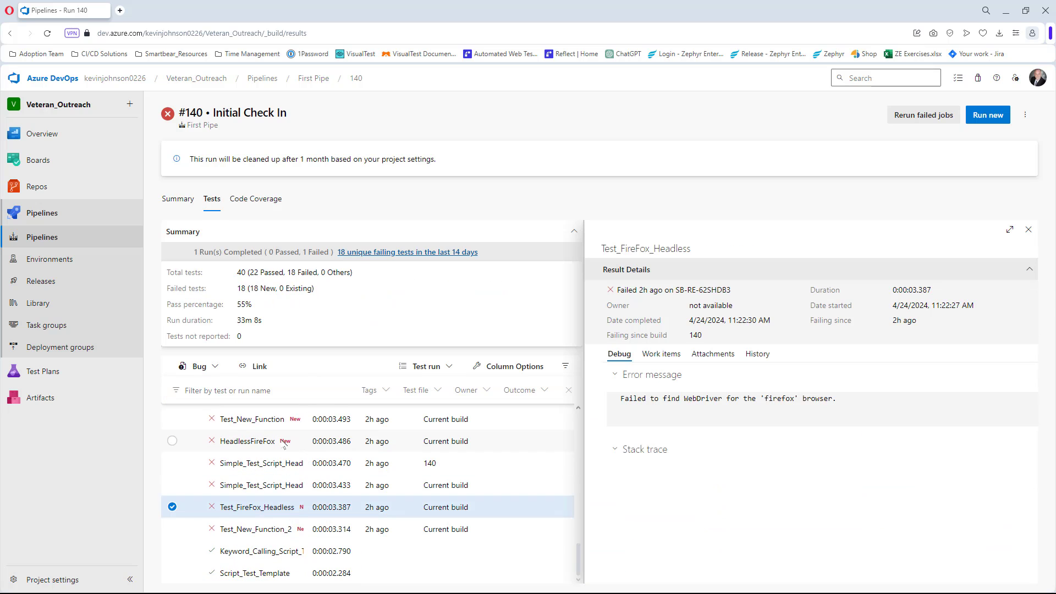
pyautogui.click(261, 463)
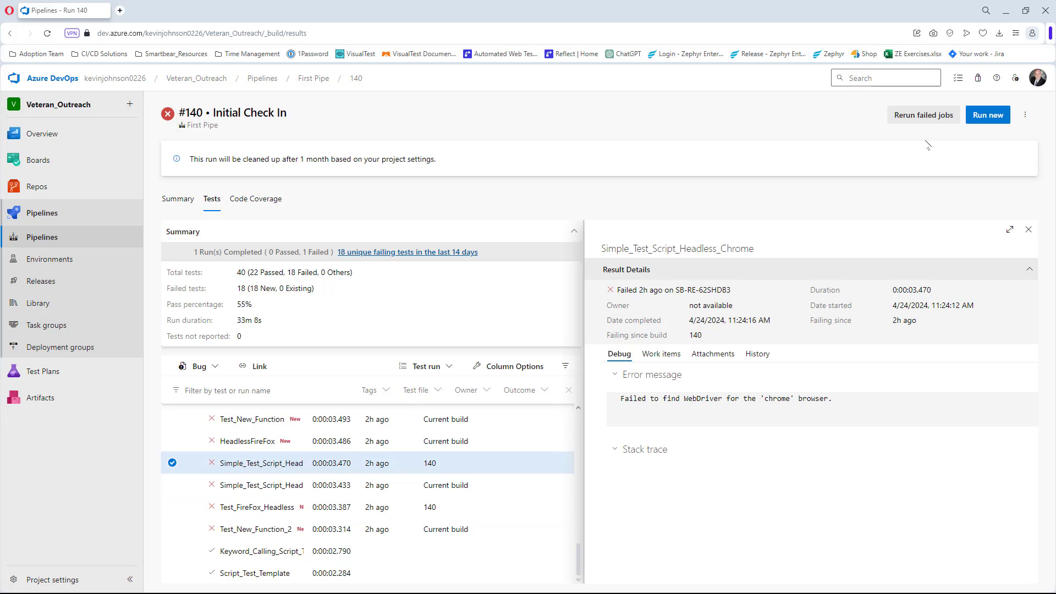